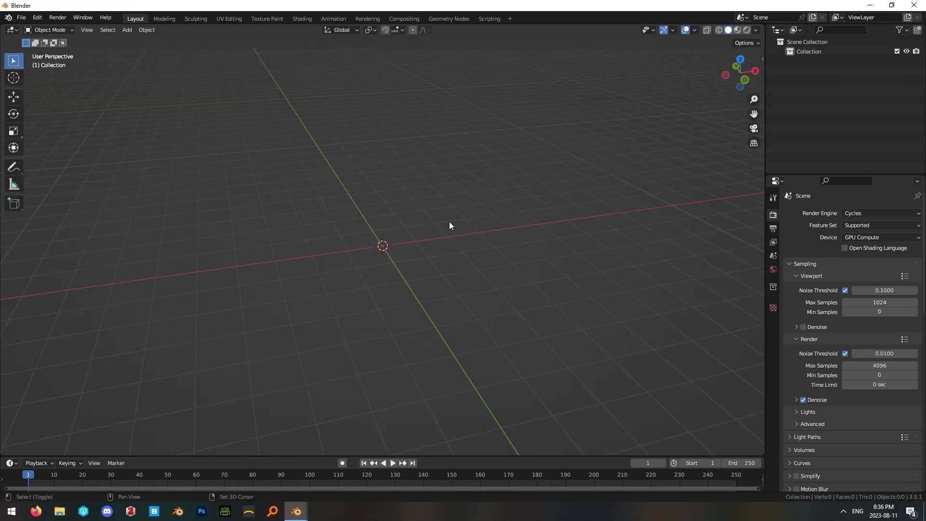
Turn on the Screencast Keys display for the 3D viewport.
{"action": "key", "text": "shift+a"}
{"action": "mouse_move", "coordinate": [450, 221]}
{"action": "key", "text": "n"}
{"action": "left_click", "coordinate": [758, 116]}
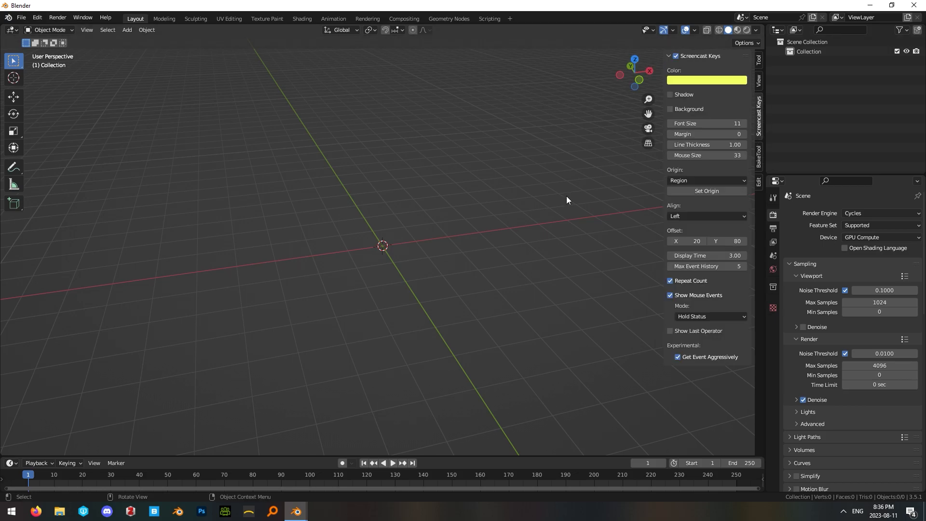
{"action": "key", "text": "n"}
Add a UV sphere at the world origin and shade it smooth.
{"action": "key", "text": "shift+a"}
{"action": "mouse_move", "coordinate": [352, 176]}
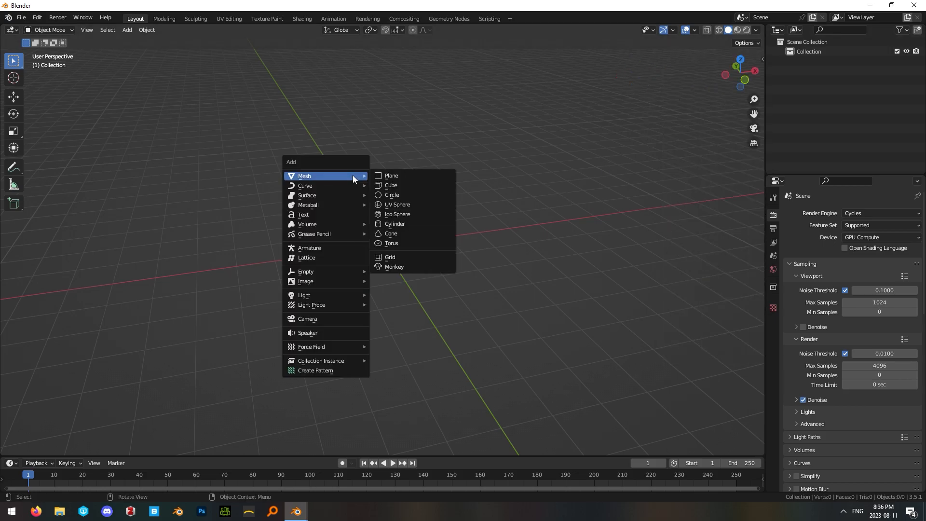
{"action": "left_click", "coordinate": [407, 207]}
{"action": "right_click", "coordinate": [402, 250]}
{"action": "left_click", "coordinate": [401, 250]}
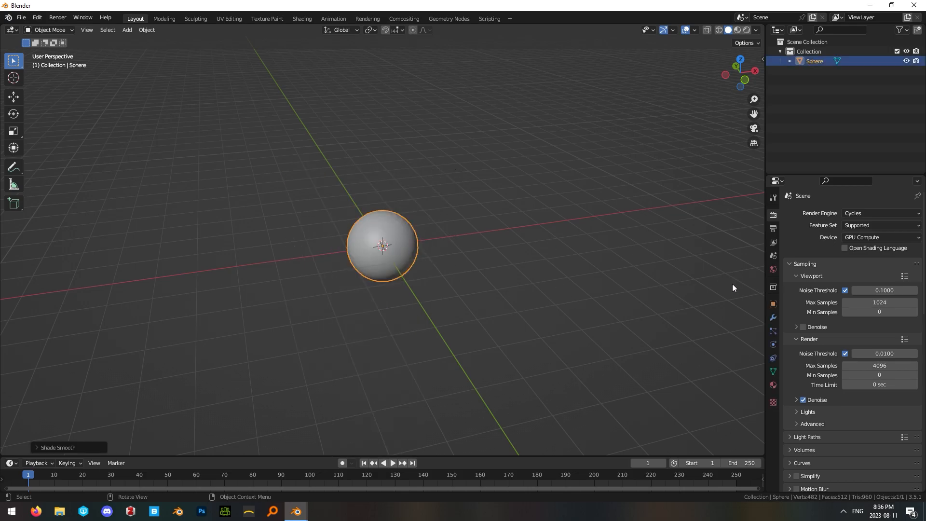
Give the sphere a Subdivision Surface modifier with viewport level 3 and apply it.
{"action": "left_click", "coordinate": [773, 317]}
{"action": "left_click", "coordinate": [803, 213]}
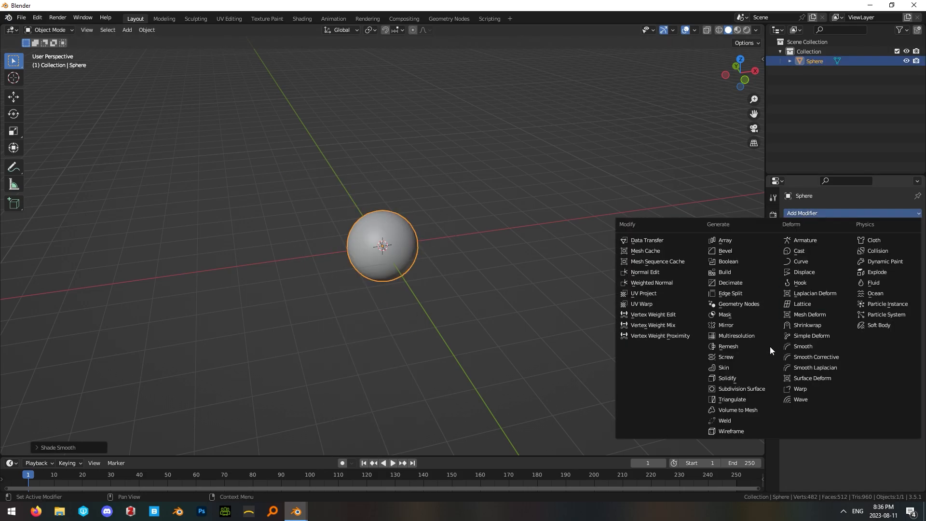
{"action": "left_click", "coordinate": [742, 389]}
{"action": "left_click", "coordinate": [905, 256]}
{"action": "left_click", "coordinate": [905, 256]}
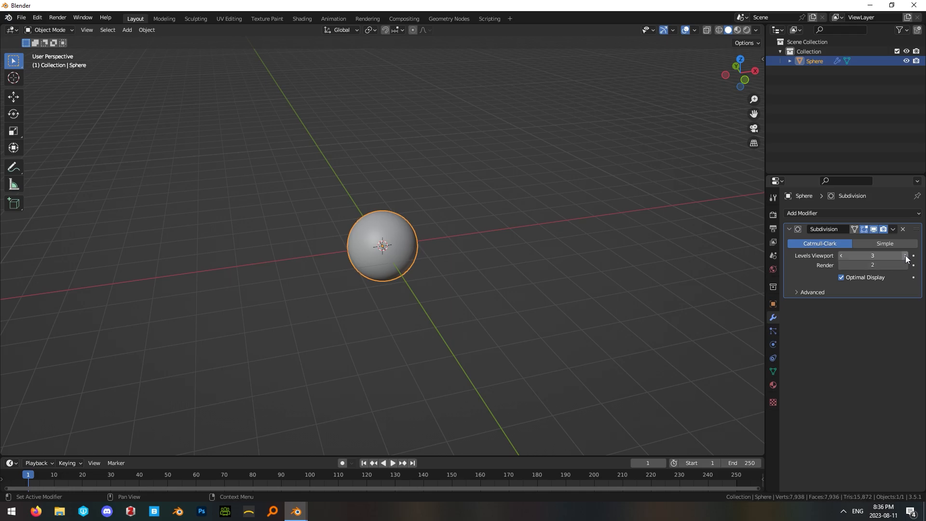
{"action": "left_click", "coordinate": [892, 230]}
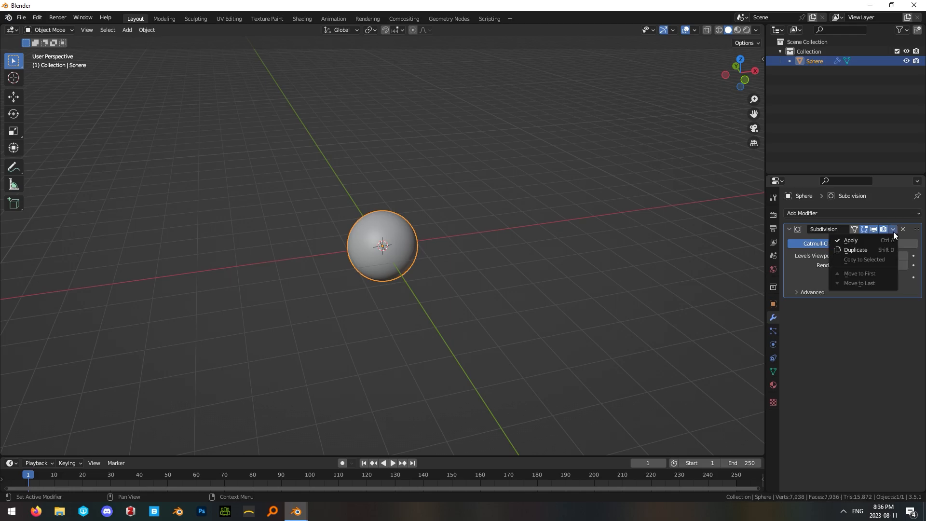
{"action": "left_click", "coordinate": [851, 240]}
{"action": "scroll", "coordinate": [459, 294], "scroll_direction": "up", "scroll_amount": 5}
{"action": "key", "text": "Tab"}
{"action": "key", "text": "Tab"}
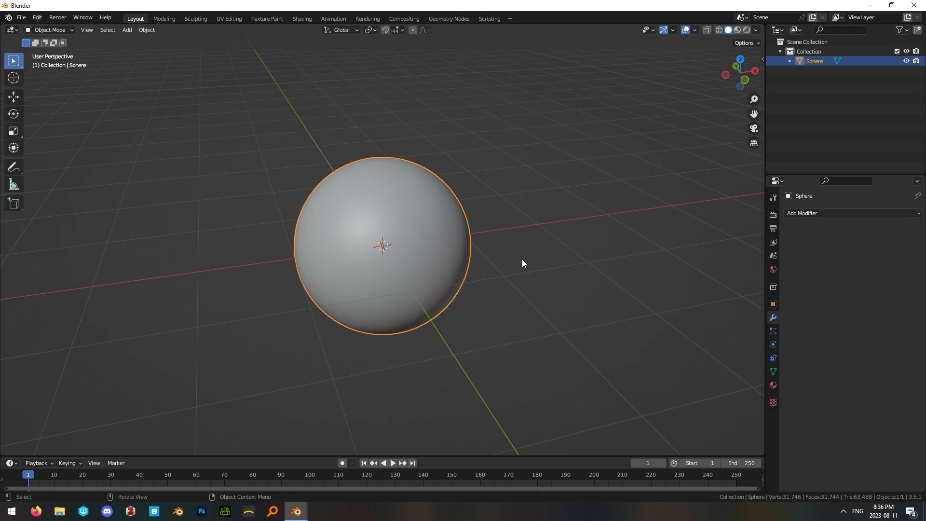
Deselect the sphere, switch to the Shading workspace and set the shader editor to the World node tree.
{"action": "left_click", "coordinate": [522, 260]}
{"action": "scroll", "coordinate": [523, 260], "scroll_direction": "down", "scroll_amount": 3}
{"action": "key", "text": "KP_1"}
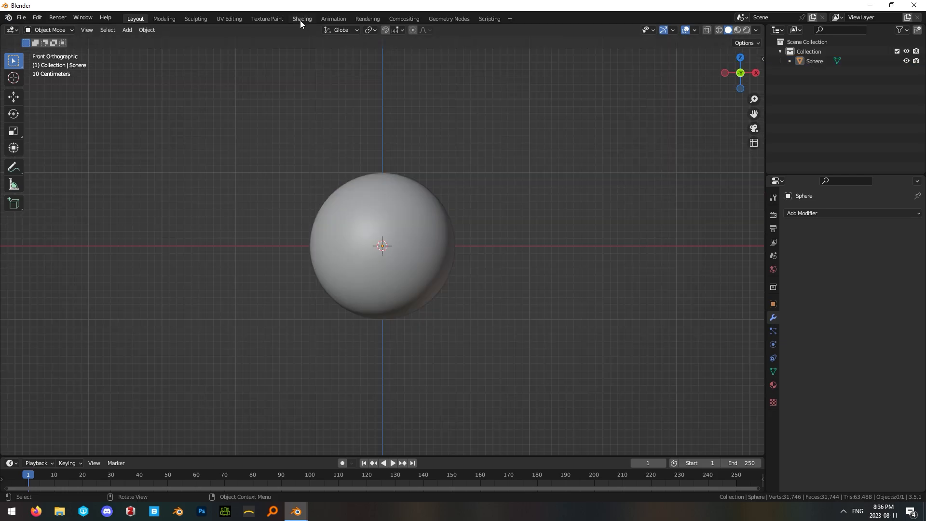
{"action": "left_click", "coordinate": [302, 18]}
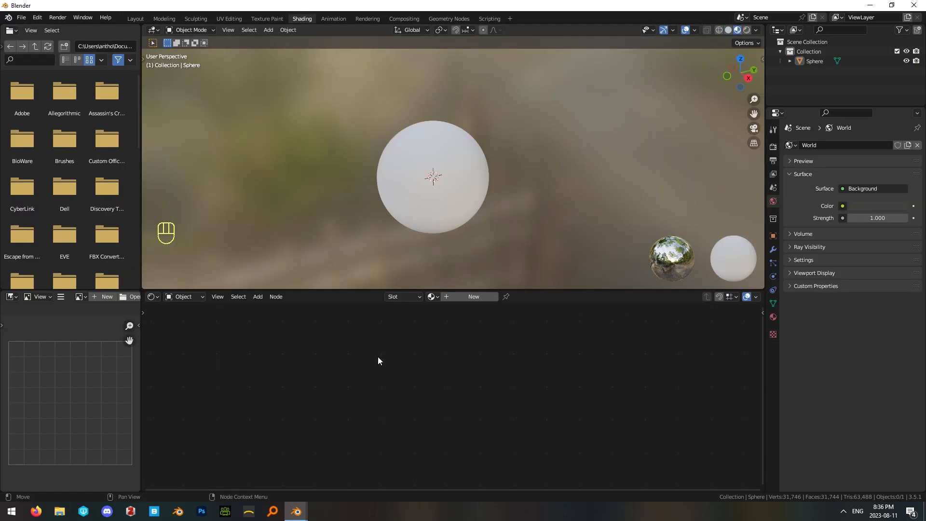
{"action": "left_click", "coordinate": [191, 303]}
{"action": "left_click", "coordinate": [193, 319]}
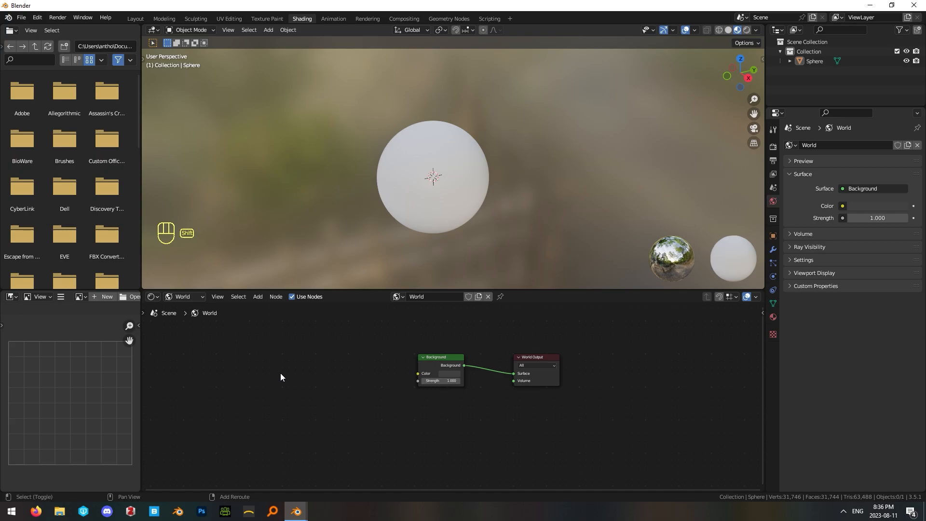
{"action": "key", "text": "shift+a"}
{"action": "left_click", "coordinate": [186, 297]}
{"action": "left_click", "coordinate": [186, 307]}
{"action": "left_click", "coordinate": [184, 296]}
{"action": "left_click", "coordinate": [185, 319]}
Add an Environment Texture node beside the Background node and link its Color output to the Background color.
{"action": "key", "text": "shift+a"}
{"action": "mouse_move", "coordinate": [278, 396]}
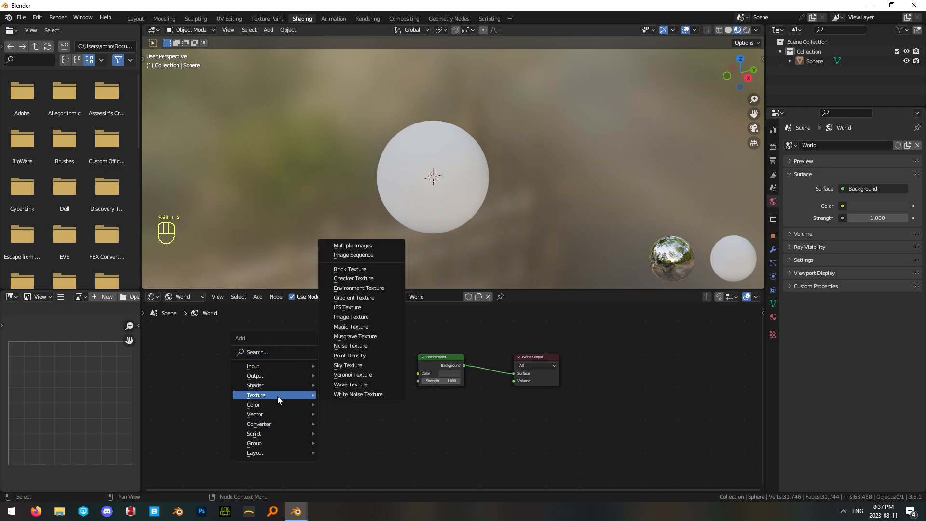
{"action": "left_click", "coordinate": [358, 288]}
{"action": "left_click", "coordinate": [307, 356]}
{"action": "left_click_drag", "start_coordinate": [379, 366], "coordinate": [419, 373]}
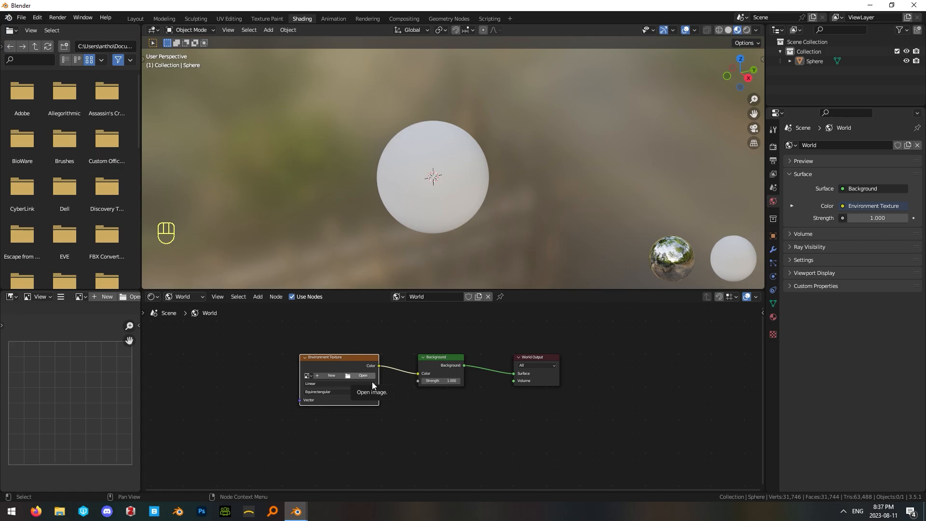
Load kloppenheim_06_8k.hdr into the Environment Texture node and show the scene in rendered shading.
{"action": "left_click_drag", "start_coordinate": [349, 360], "coordinate": [344, 358]}
{"action": "left_click", "coordinate": [394, 378]}
{"action": "key", "text": "KP_1"}
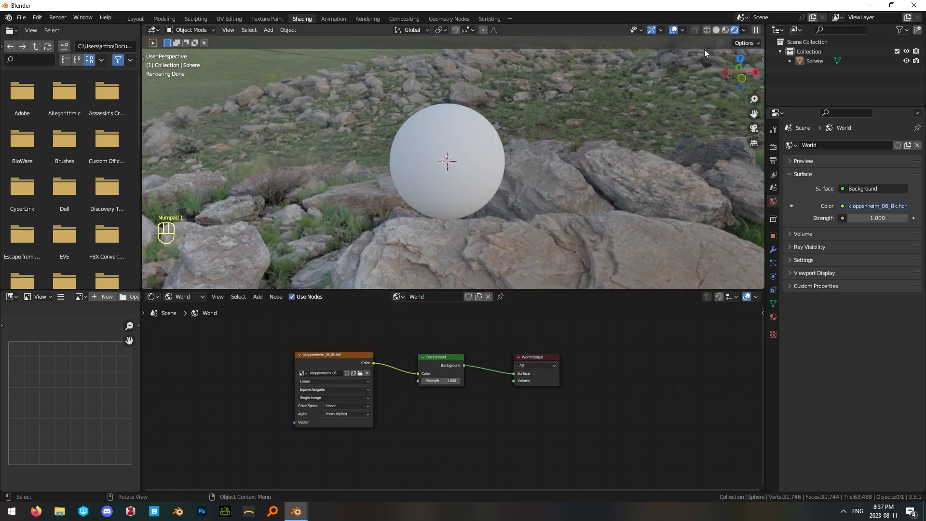
{"action": "middle_click_drag", "start_coordinate": [624, 141], "coordinate": [549, 218]}
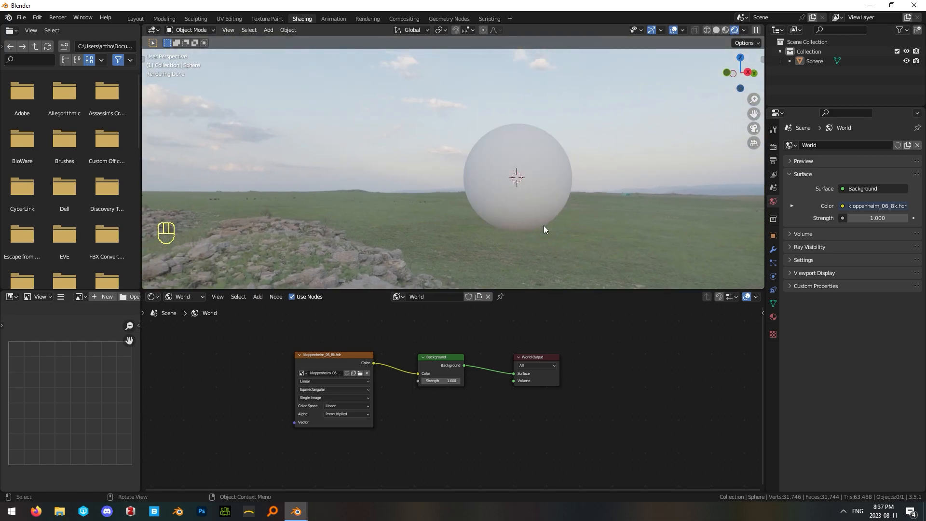
Return the shader editor to Object shading, create a new material for the sphere and name it Mud.
{"action": "left_click", "coordinate": [183, 297]}
{"action": "left_click", "coordinate": [184, 308]}
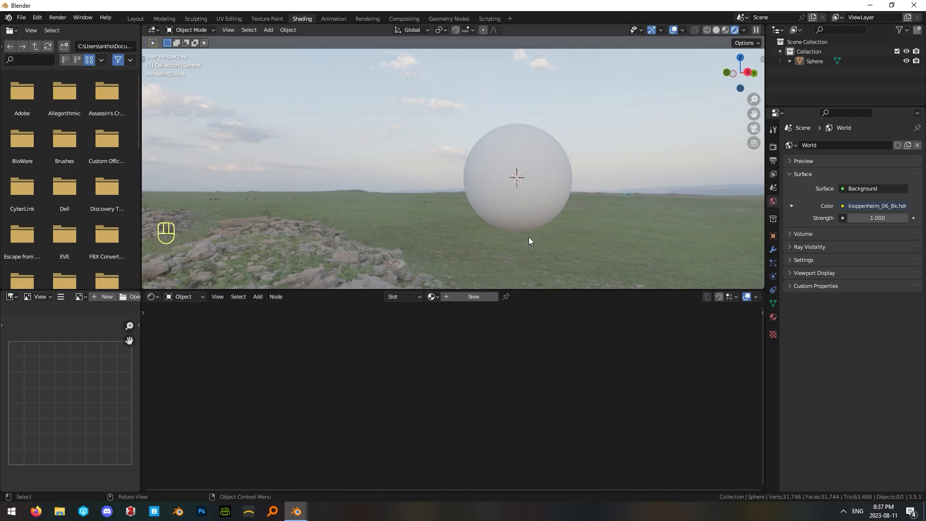
{"action": "left_click", "coordinate": [565, 175]}
{"action": "left_click", "coordinate": [465, 297]}
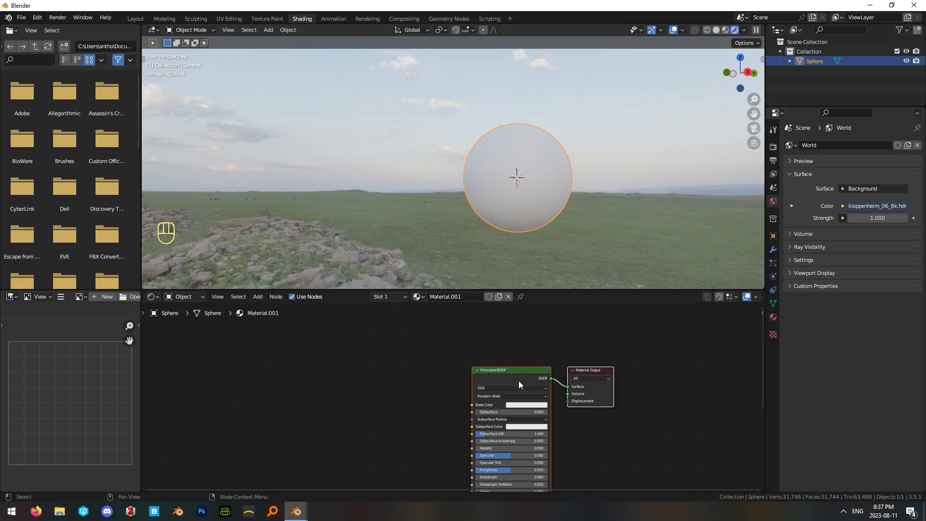
{"action": "left_click", "coordinate": [772, 317]}
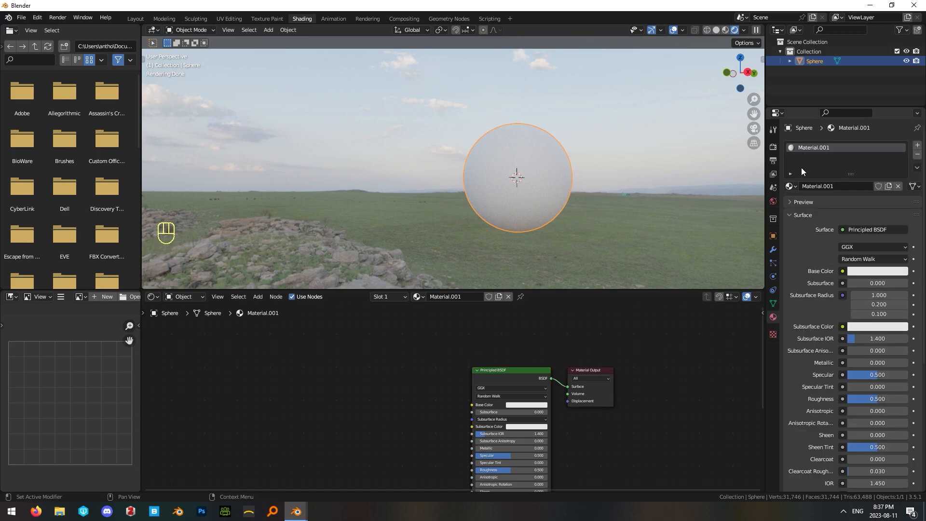
{"action": "double_click", "coordinate": [813, 149]}
{"action": "type", "text": "Mud"}
{"action": "key", "text": "Return"}
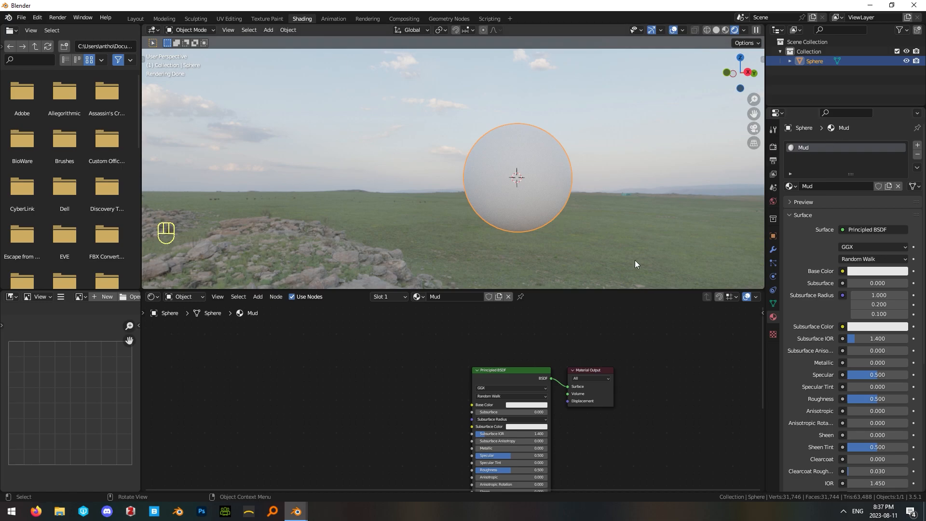
Add a Noise Texture node to the Mud material, well before the Principled BSDF.
{"action": "left_click", "coordinate": [642, 254]}
{"action": "key", "text": "shift+a"}
{"action": "mouse_move", "coordinate": [294, 366]}
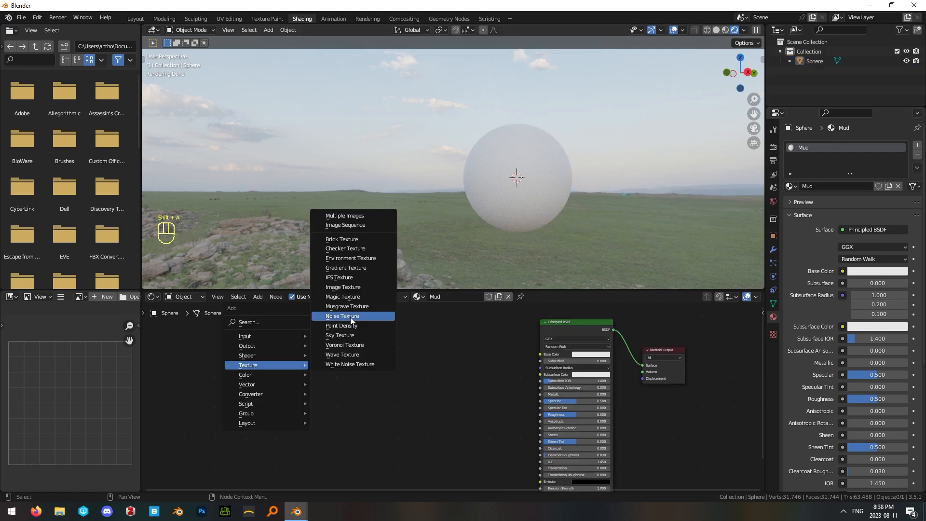
{"action": "left_click", "coordinate": [350, 317]}
{"action": "left_click", "coordinate": [278, 356]}
{"action": "middle_click_drag", "start_coordinate": [393, 392], "coordinate": [550, 355]}
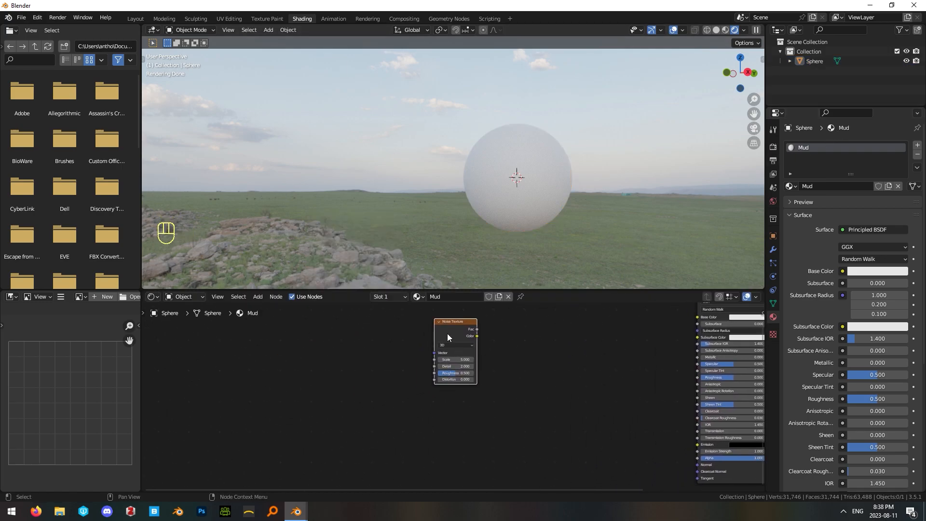
{"action": "middle_click_drag", "start_coordinate": [604, 369], "coordinate": [583, 383]}
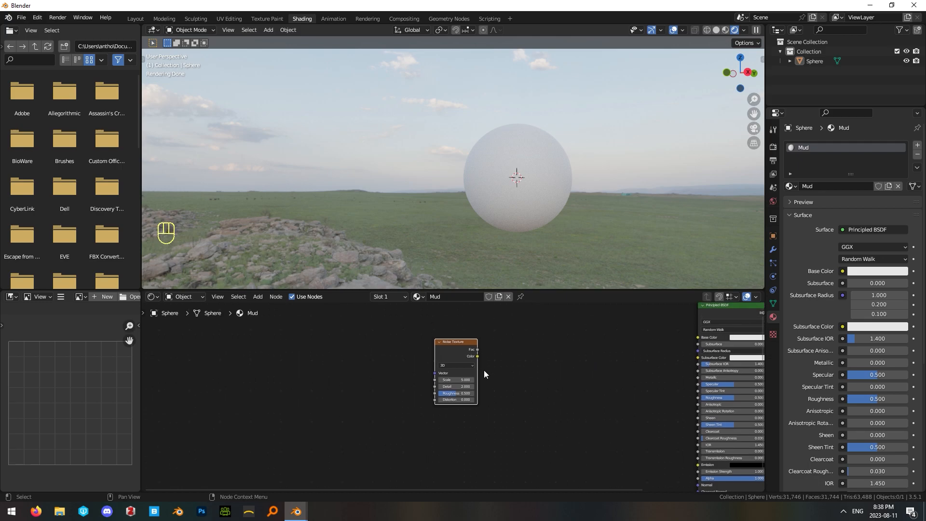
Add Texture Coordinate and Mapping nodes feeding the Noise Texture's Vector input and space the three nodes apart.
{"action": "key", "text": "ctrl+t"}
{"action": "left_click_drag", "start_coordinate": [340, 358], "coordinate": [406, 397]}
{"action": "left_click", "coordinate": [398, 358]}
{"action": "left_click", "coordinate": [326, 362]}
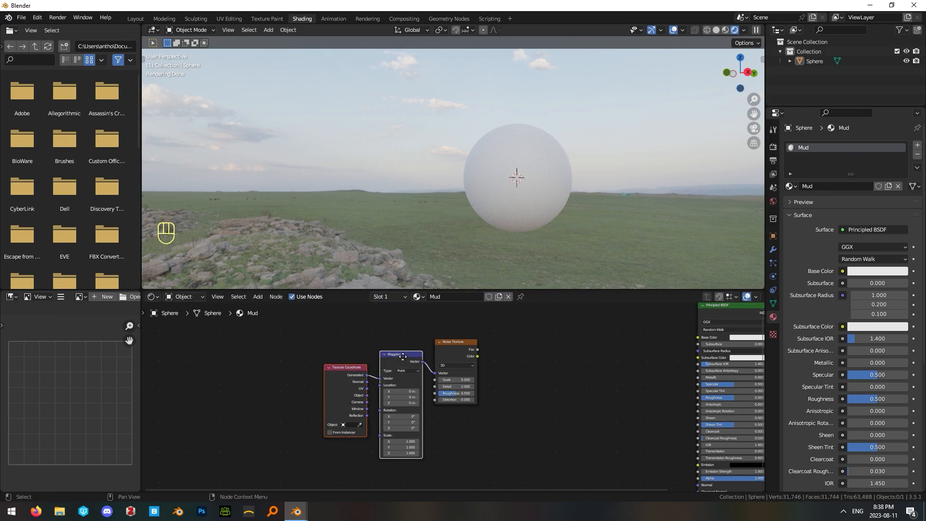
{"action": "left_click_drag", "start_coordinate": [405, 359], "coordinate": [374, 341]}
{"action": "left_click_drag", "start_coordinate": [454, 343], "coordinate": [442, 346]}
Set the Noise Texture's scale to 15, detail to 5 and roughness to 1.
{"action": "double_click", "coordinate": [447, 384]}
{"action": "type", "text": "15"}
{"action": "double_click", "coordinate": [445, 389]}
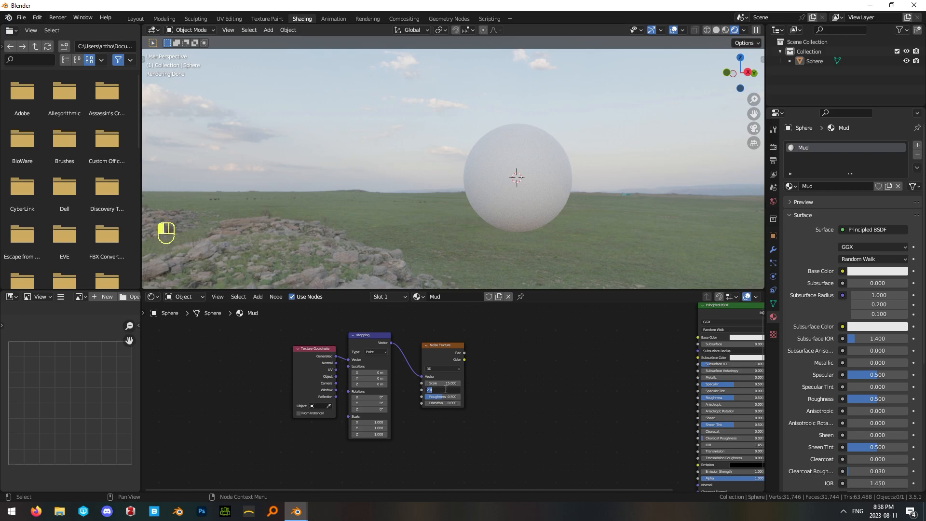
{"action": "type", "text": "5"}
{"action": "key", "text": "Return"}
{"action": "left_click_drag", "start_coordinate": [442, 397], "coordinate": [498, 374]}
{"action": "left_click", "coordinate": [453, 352]}
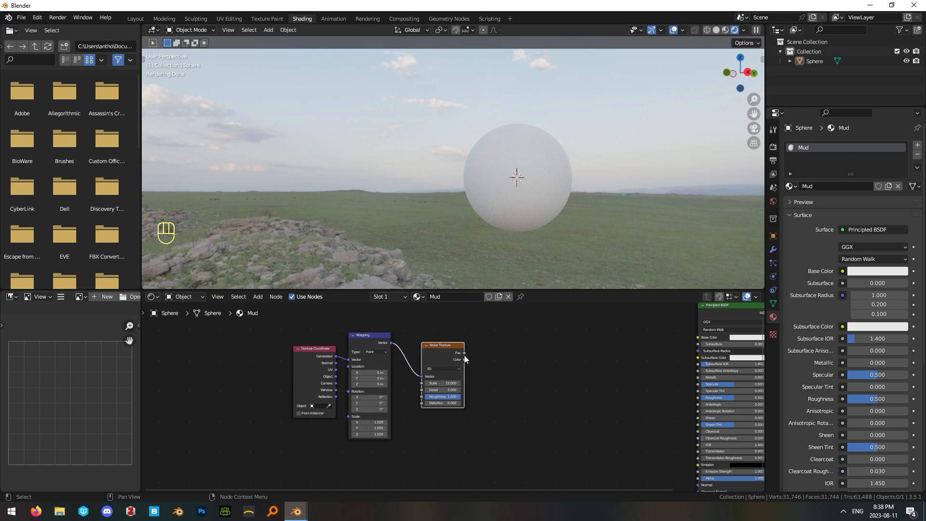
Add a ColorRamp node after the Noise Texture and link the noise Fac output to the ramp's Fac input.
{"action": "key", "text": "shift+a"}
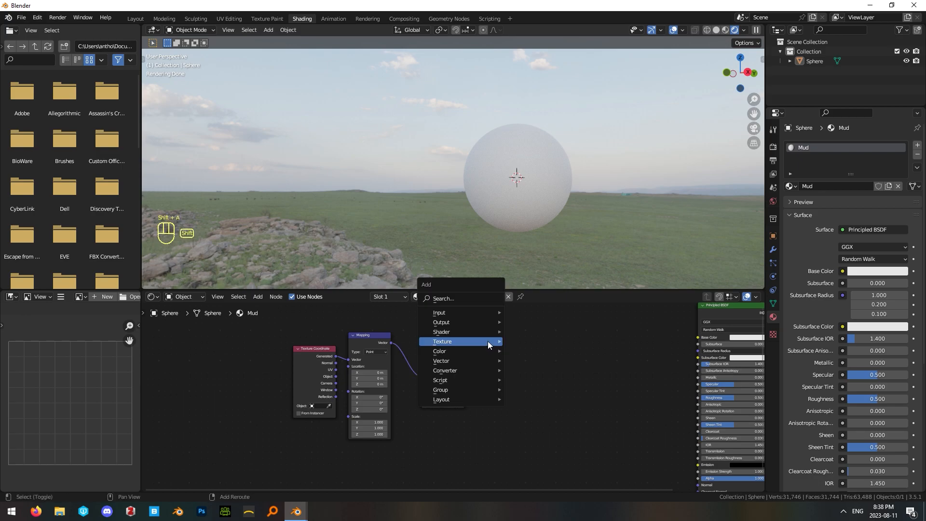
{"action": "left_click", "coordinate": [466, 302]}
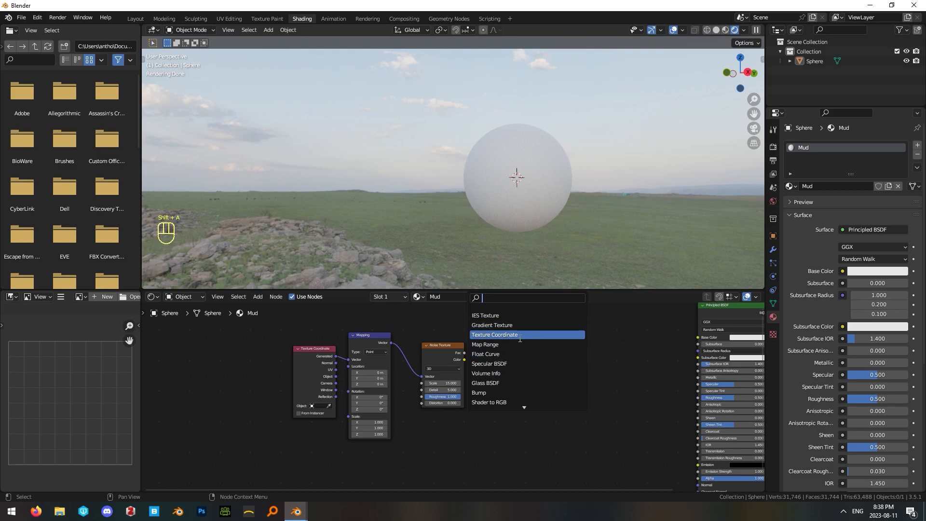
{"action": "type", "text": "color"}
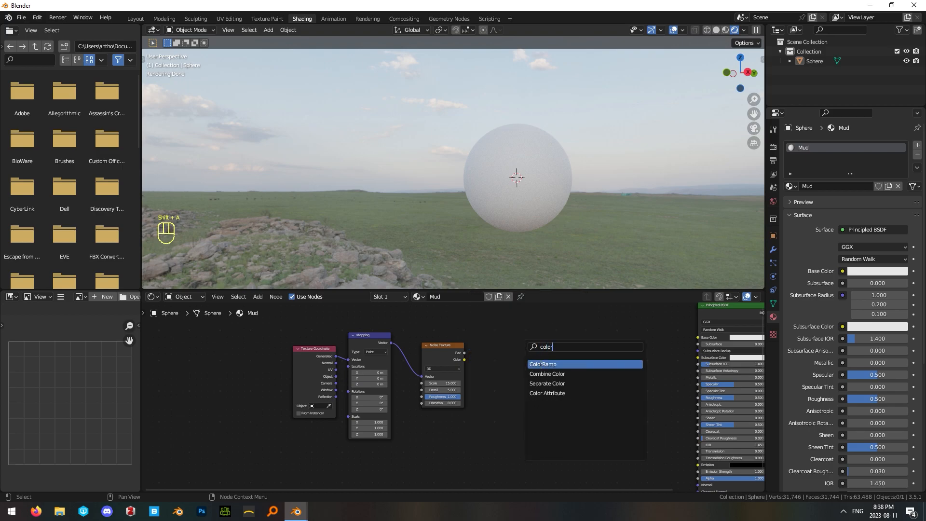
{"action": "left_click", "coordinate": [542, 363]}
{"action": "left_click", "coordinate": [520, 360]}
{"action": "left_click_drag", "start_coordinate": [463, 353], "coordinate": [492, 397]}
{"action": "left_click_drag", "start_coordinate": [519, 345], "coordinate": [506, 354]}
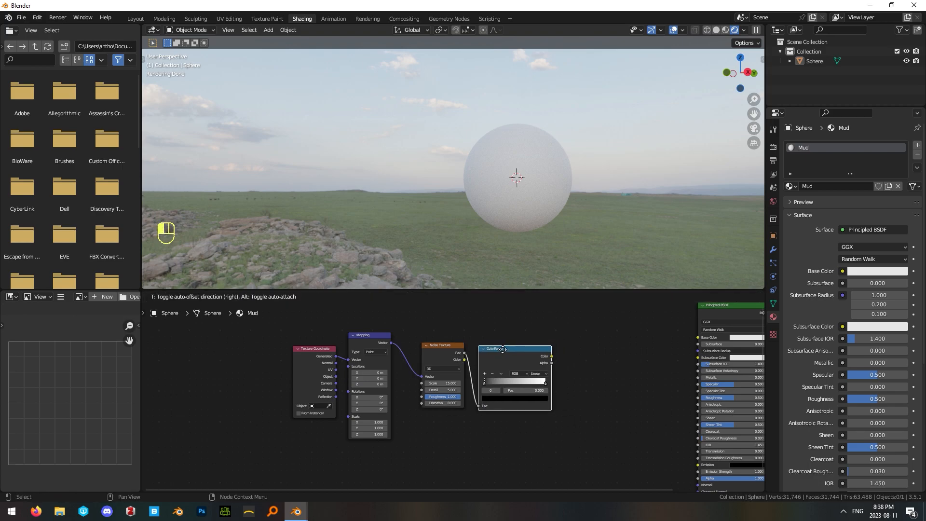
Move the ColorRamp's black stop inward and its white stop to 0.668, and preview the ramp output on the sphere.
{"action": "scroll", "coordinate": [548, 361], "scroll_direction": "up", "scroll_amount": 2}
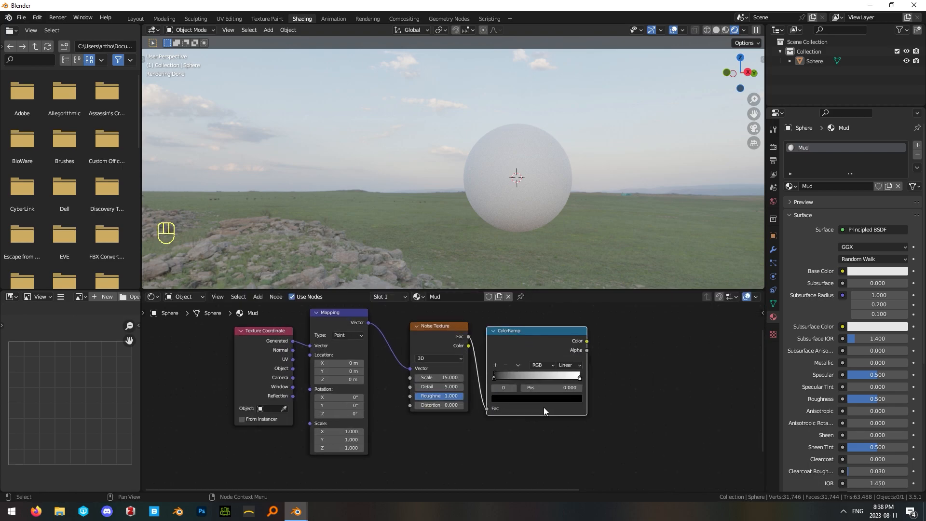
{"action": "left_click_drag", "start_coordinate": [456, 392], "coordinate": [510, 392]}
{"action": "scroll", "coordinate": [587, 381], "scroll_direction": "down", "scroll_amount": 2}
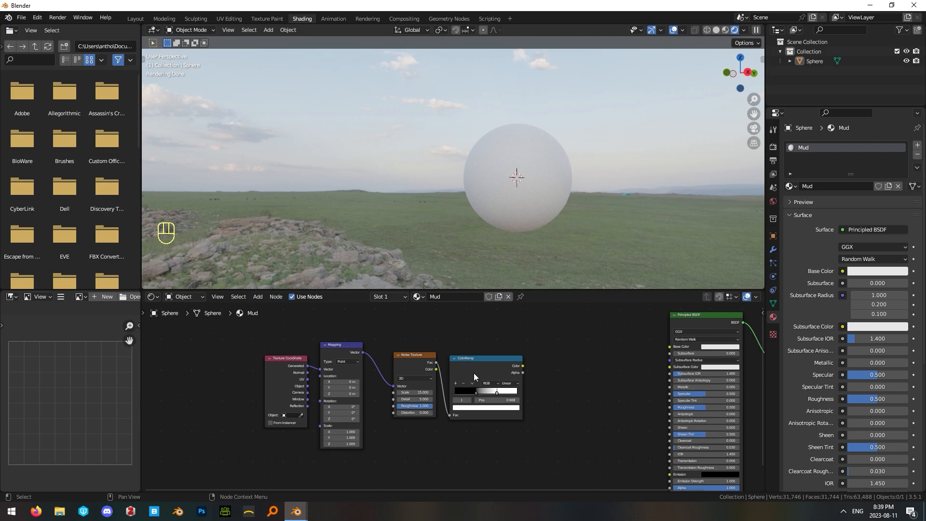
{"action": "left_click", "coordinate": [480, 360], "text": "ctrl+shift"}
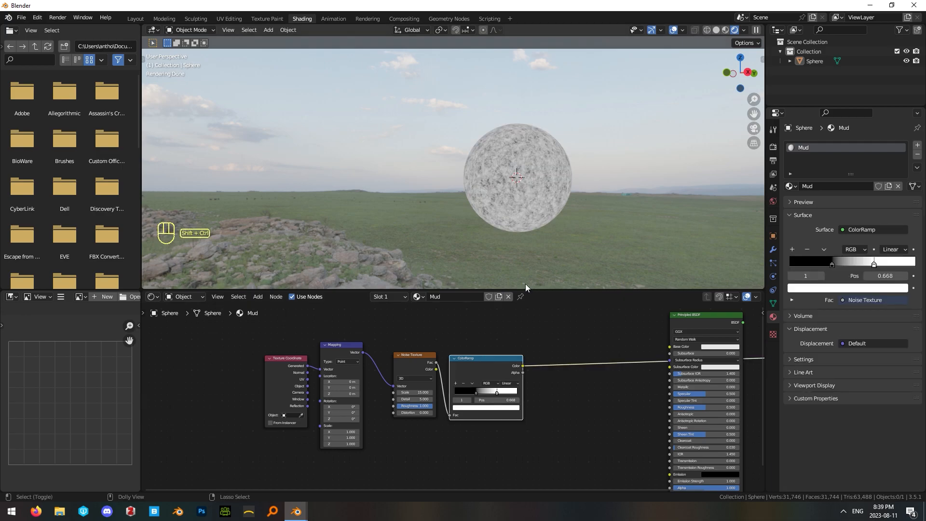
{"action": "scroll", "coordinate": [580, 204], "scroll_direction": "up", "scroll_amount": 4}
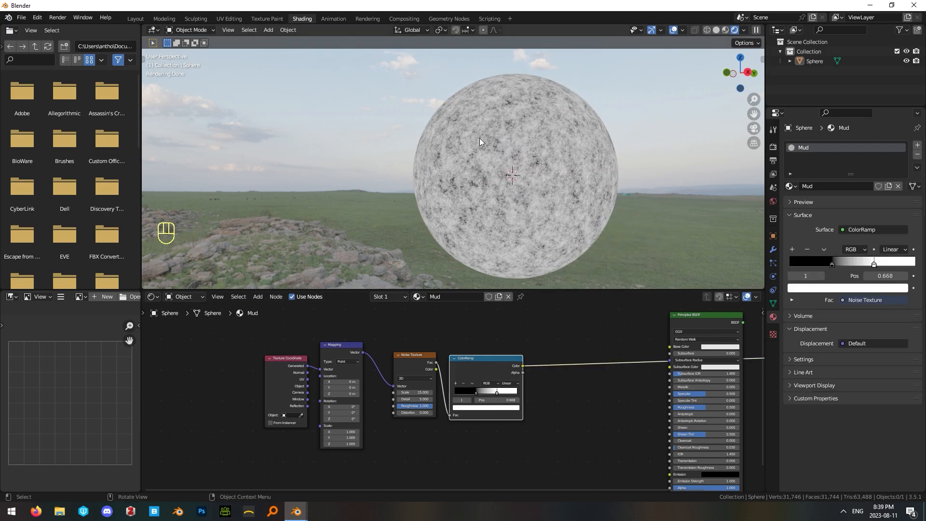
Shift the noise nodes away from the Principled BSDF and add a Mix node set to Color in the freed space.
{"action": "middle_click_drag", "start_coordinate": [619, 378], "coordinate": [504, 370]}
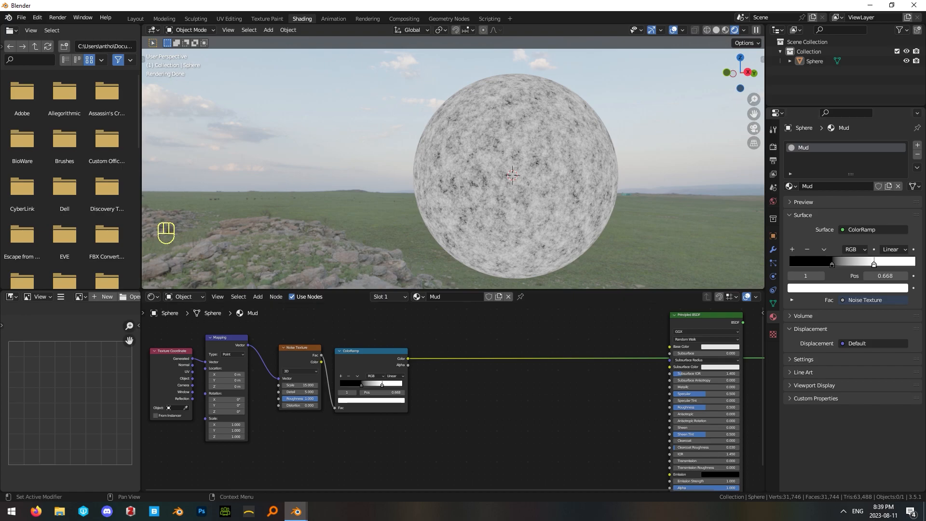
{"action": "key", "text": "shift+a"}
{"action": "type", "text": "mix"}
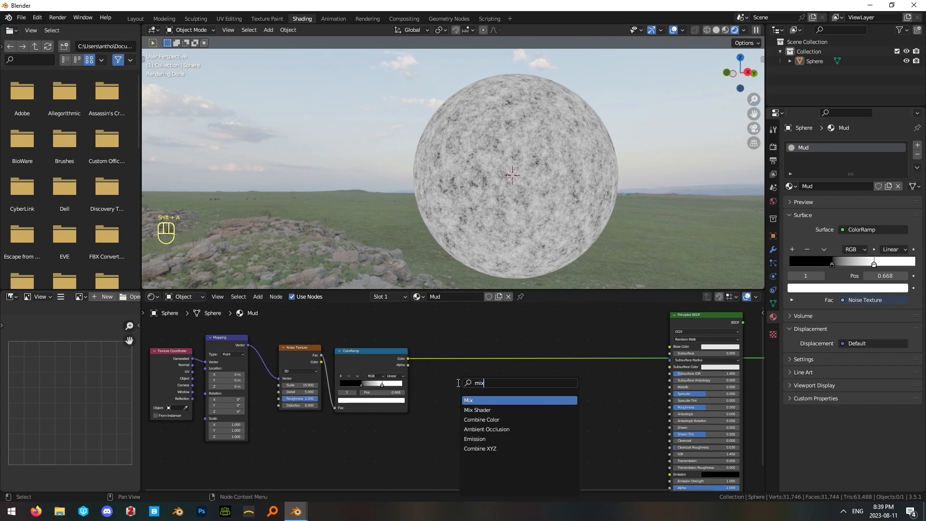
{"action": "left_click", "coordinate": [485, 401]}
{"action": "left_click", "coordinate": [517, 402]}
{"action": "left_click", "coordinate": [522, 398]}
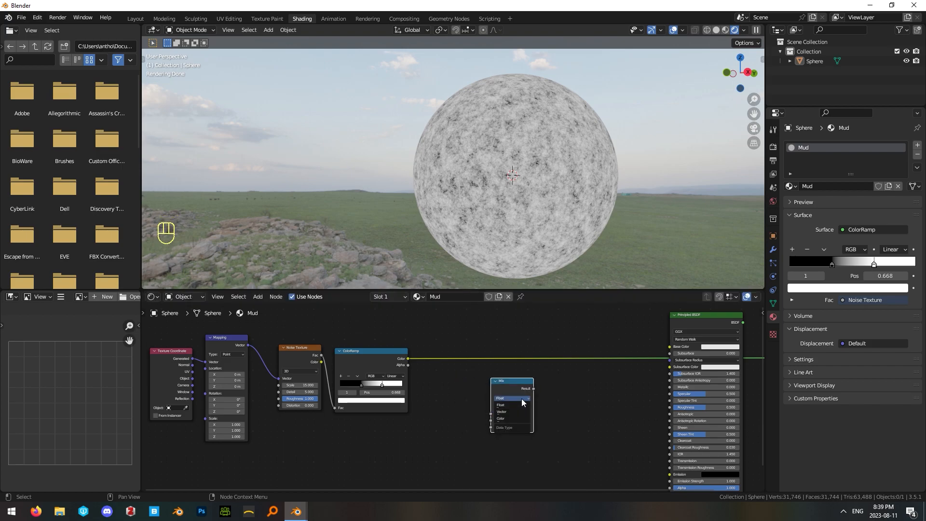
{"action": "left_click", "coordinate": [505, 418]}
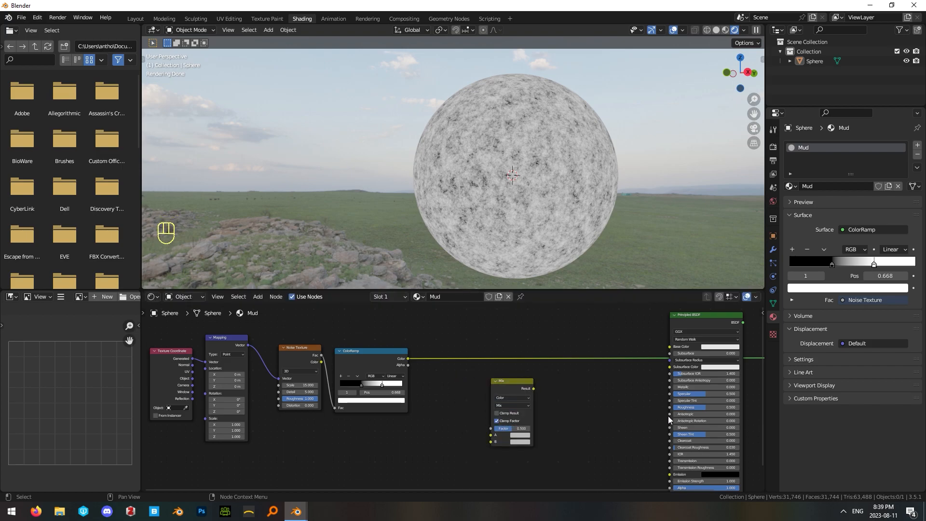
{"action": "key", "text": "shift+a"}
{"action": "left_click_drag", "start_coordinate": [507, 381], "coordinate": [488, 384]}
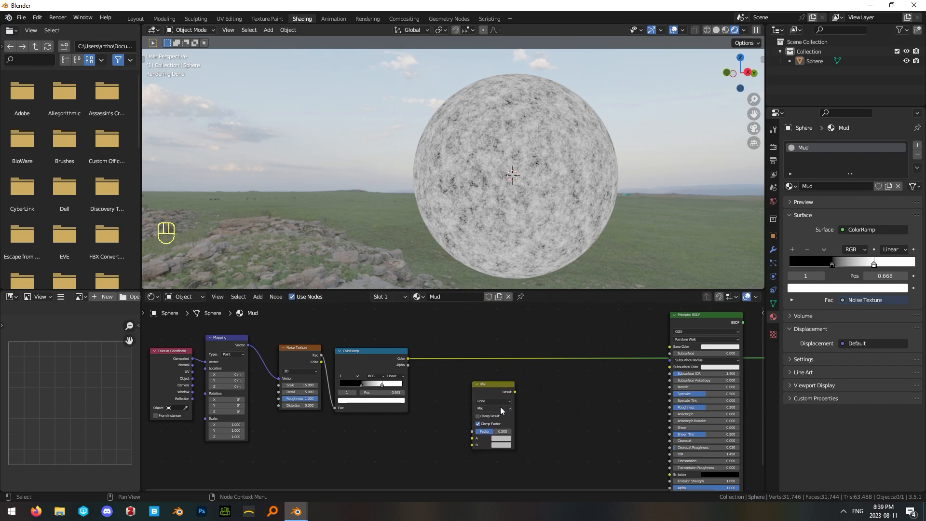
Link the ColorRamp's Color output to the Mix node's Factor input and move the Mix node closer to the ramp.
{"action": "left_click_drag", "start_coordinate": [406, 358], "coordinate": [415, 336]}
{"action": "left_click_drag", "start_coordinate": [440, 409], "coordinate": [472, 432]}
{"action": "left_click_drag", "start_coordinate": [479, 384], "coordinate": [470, 377]}
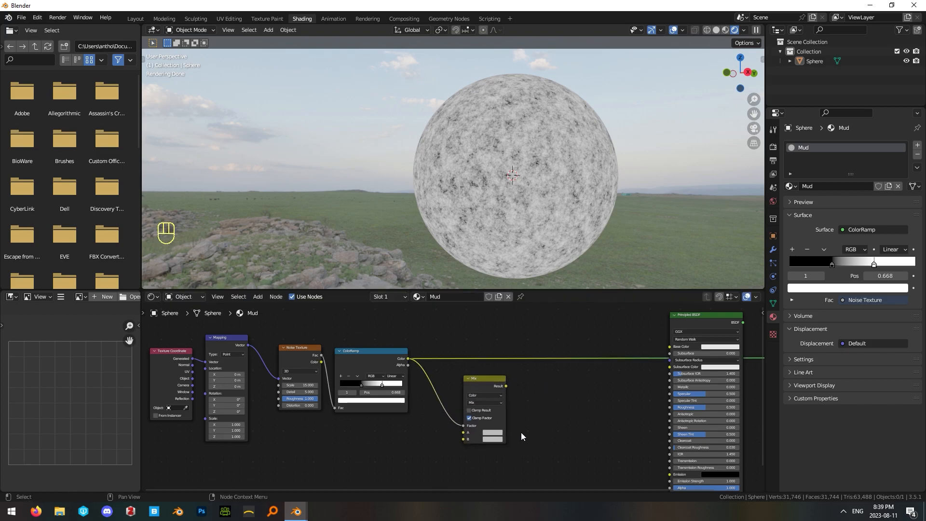
Set the Mix node's A colour to a very dark brown by pasting a hex value.
{"action": "left_click", "coordinate": [493, 433]}
{"action": "left_click", "coordinate": [527, 395]}
{"action": "left_click", "coordinate": [523, 405]}
{"action": "type", "text": "1E1817"}
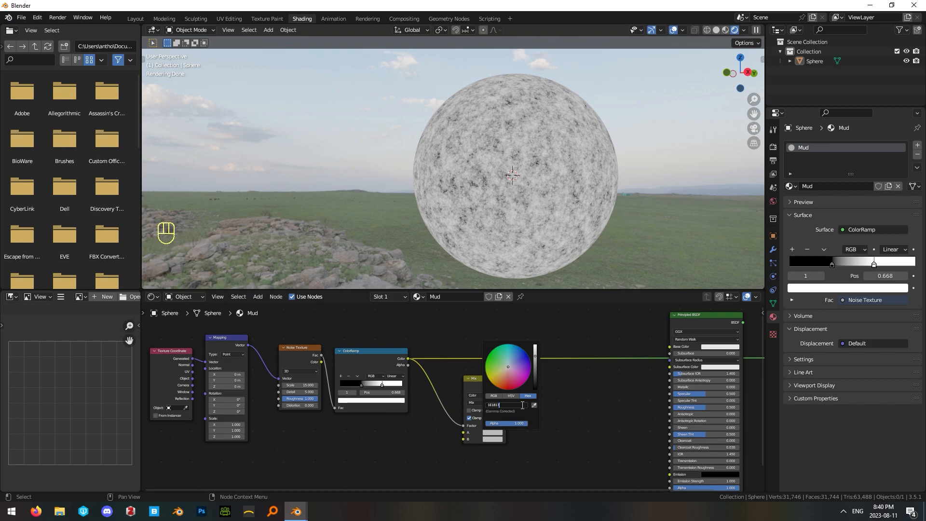
{"action": "key", "text": "Return"}
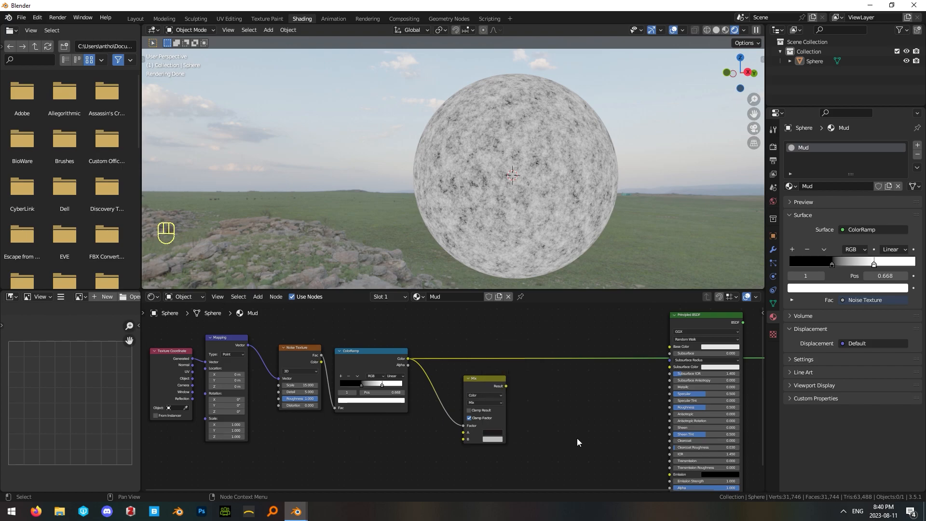
Set the Mix node's B colour to hex 5A4C42.
{"action": "scroll", "coordinate": [378, 384], "scroll_direction": "up", "scroll_amount": 2}
{"action": "scroll", "coordinate": [453, 410], "scroll_direction": "up", "scroll_amount": 2}
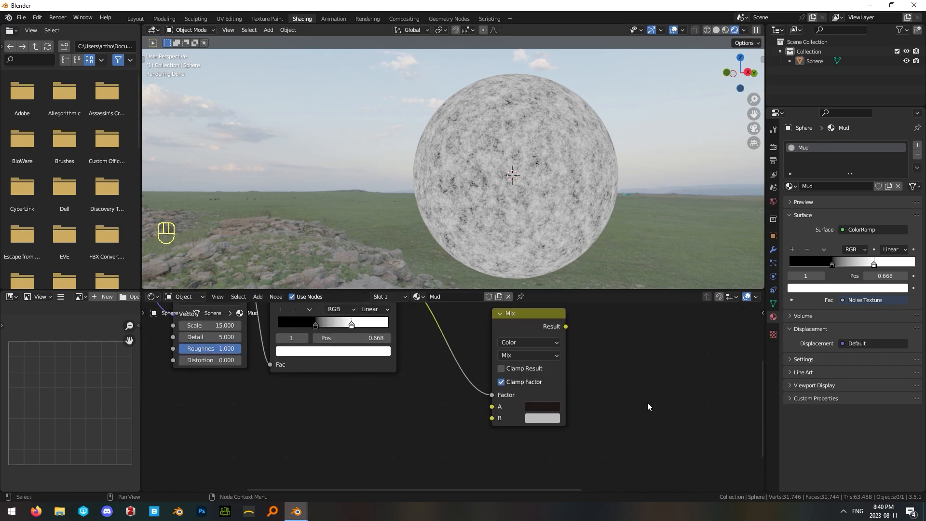
{"action": "left_click", "coordinate": [544, 415]}
{"action": "left_click", "coordinate": [591, 368]}
{"action": "type", "text": "5A4C42"}
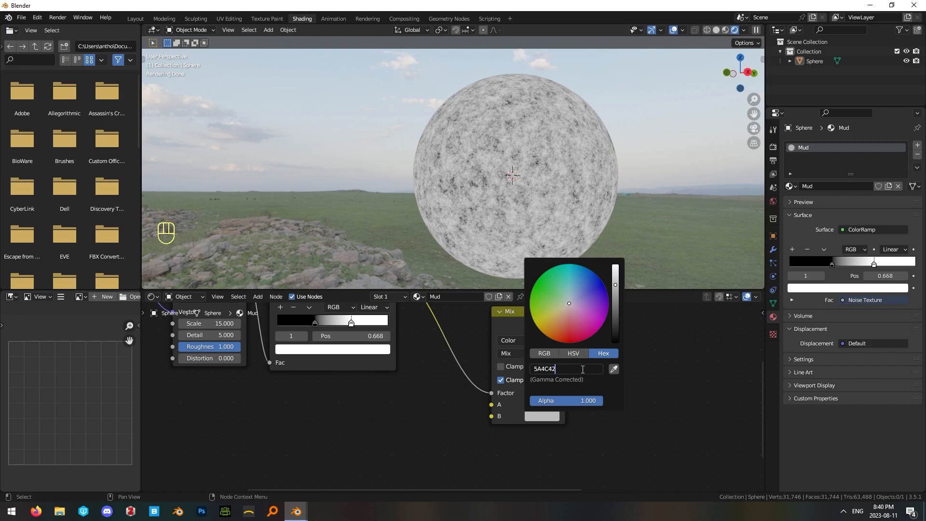
{"action": "key", "text": "Return"}
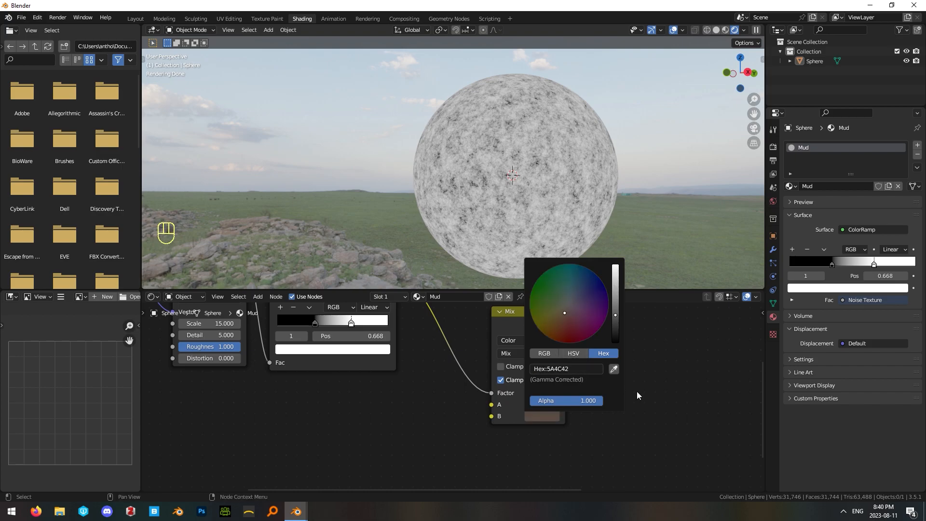
Align the Mix node with the ColorRamp and preview the Mix result on the sphere.
{"action": "scroll", "coordinate": [579, 419], "scroll_direction": "down", "scroll_amount": 1}
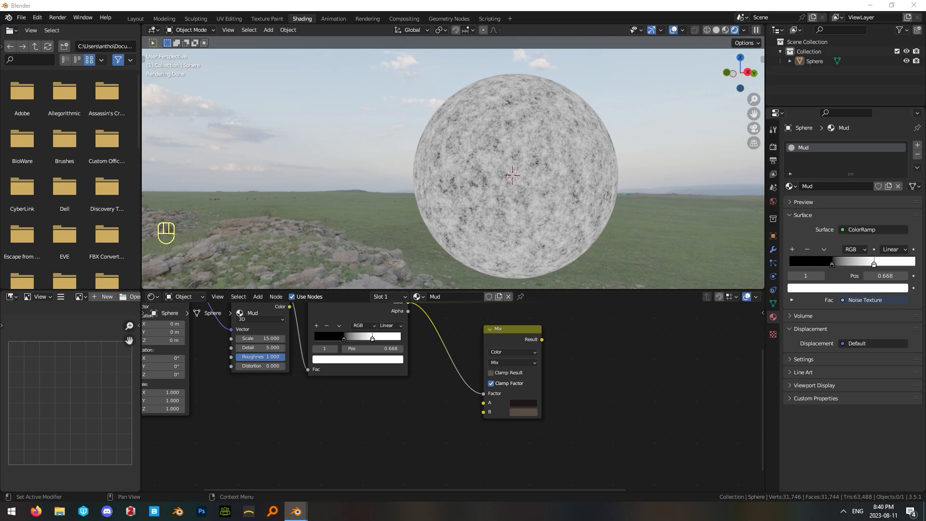
{"action": "scroll", "coordinate": [534, 401], "scroll_direction": "down", "scroll_amount": 2}
{"action": "left_click", "coordinate": [496, 370], "text": "ctrl+shift"}
{"action": "left_click_drag", "start_coordinate": [488, 362], "coordinate": [467, 339]}
{"action": "left_click", "coordinate": [513, 363]}
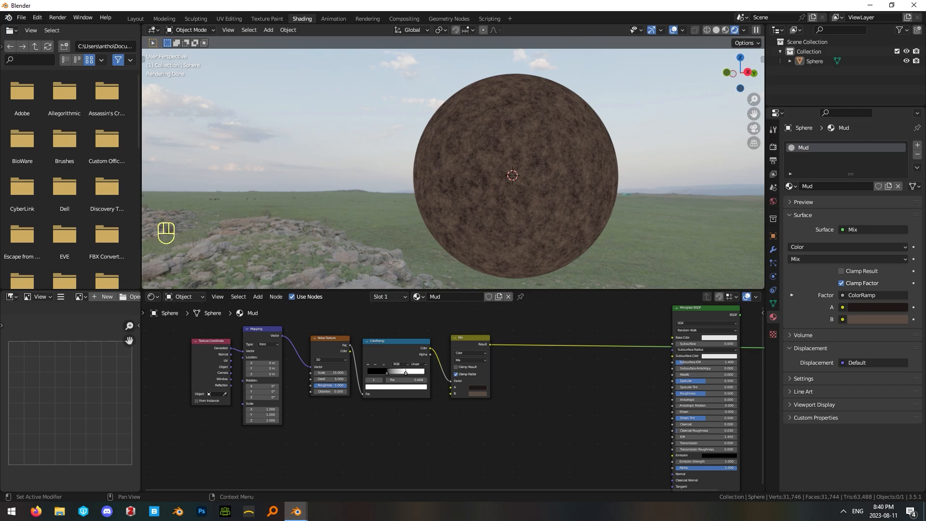
Duplicate the Noise Texture, ColorRamp and Mix nodes below the originals and link the Mapping Vector output to the duplicate Noise Texture.
{"action": "left_click", "coordinate": [558, 339]}
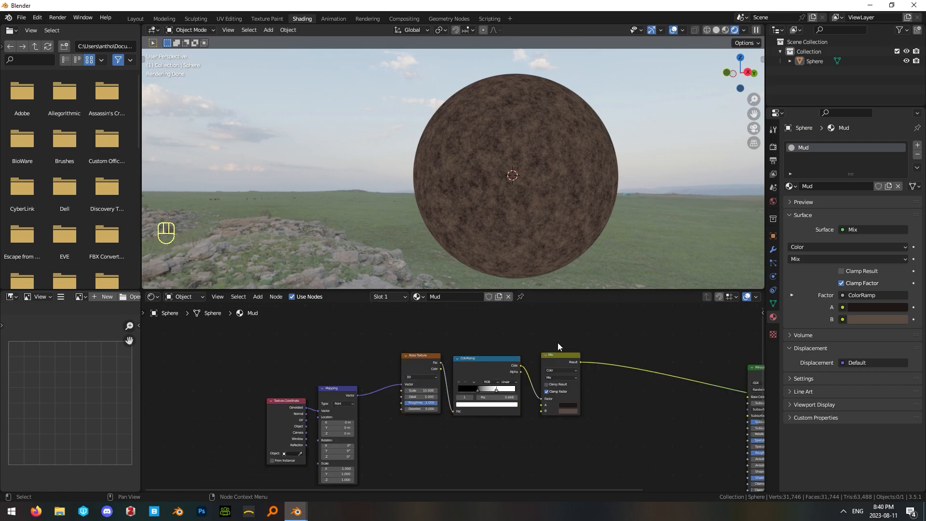
{"action": "middle_click_drag", "start_coordinate": [543, 440], "coordinate": [539, 401]}
{"action": "left_click_drag", "start_coordinate": [651, 394], "coordinate": [388, 332]}
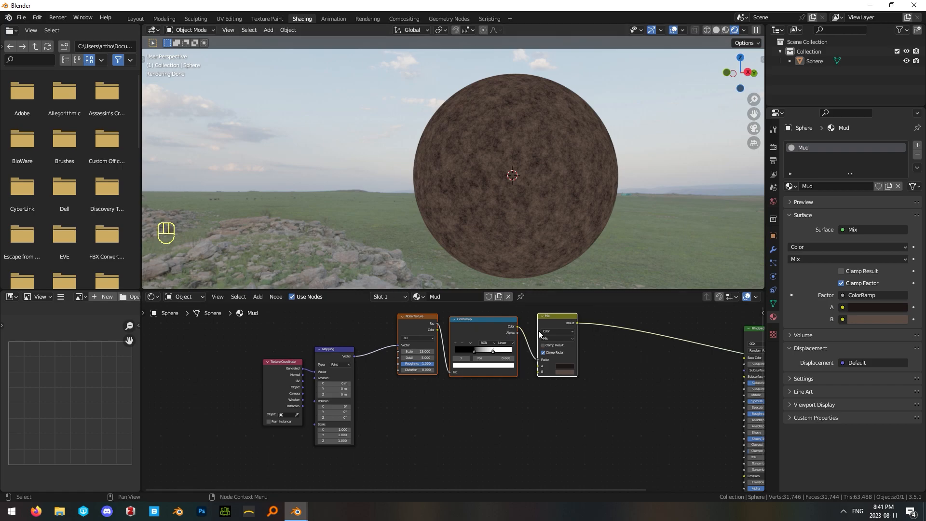
{"action": "key", "text": "shift+d"}
{"action": "left_click", "coordinate": [537, 403]}
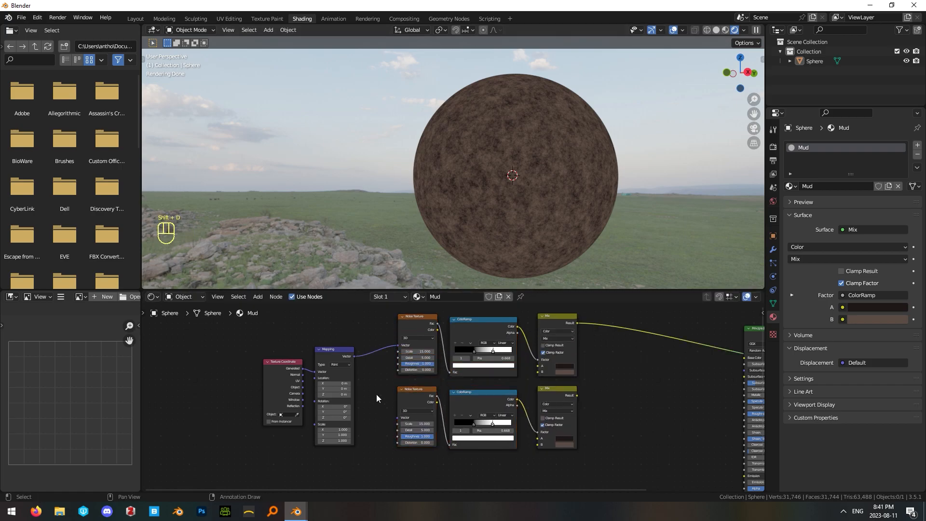
{"action": "left_click_drag", "start_coordinate": [353, 355], "coordinate": [398, 417]}
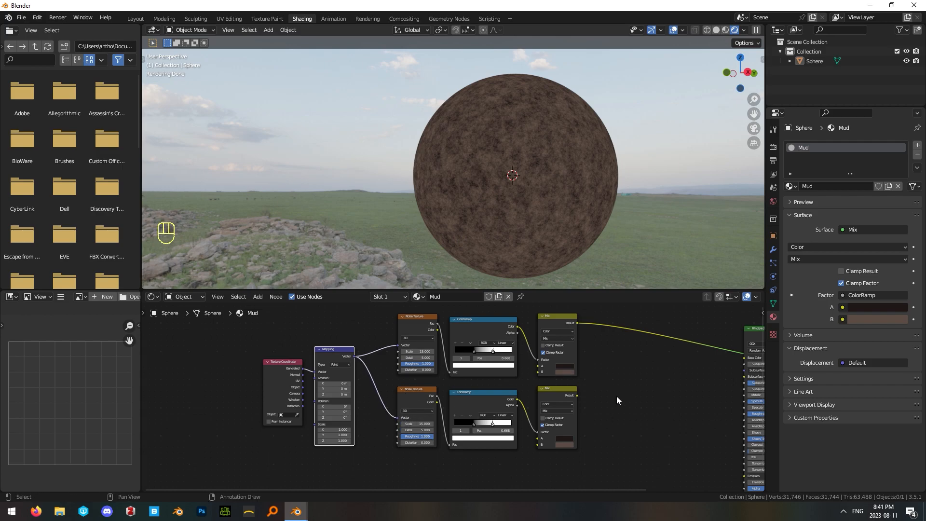
Flip the lower ColorRamp with its black stop at 0.450, and set the lower Noise Texture's scale to 25 and detail to 2.9.
{"action": "scroll", "coordinate": [513, 410], "scroll_direction": "up", "scroll_amount": 1}
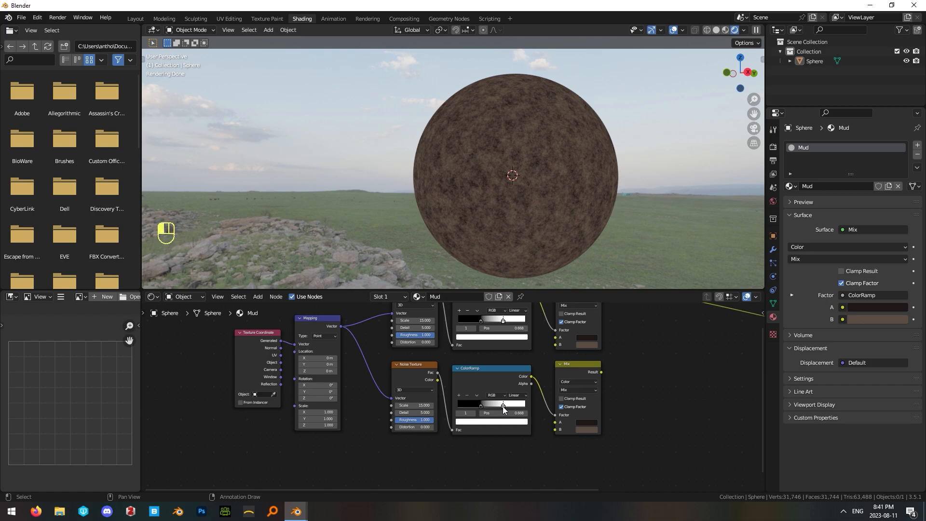
{"action": "mouse_move", "coordinate": [502, 406]}
{"action": "left_mouse_down"}
{"action": "mouse_move", "coordinate": [459, 411]}
{"action": "mouse_move", "coordinate": [489, 408]}
{"action": "left_mouse_up"}
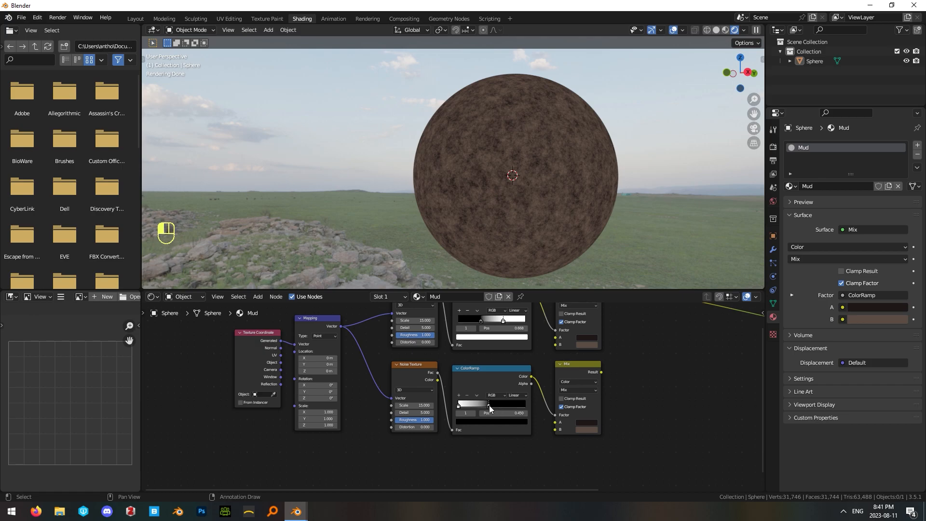
{"action": "left_click", "coordinate": [418, 405]}
{"action": "type", "text": "25"}
{"action": "key", "text": "Return"}
{"action": "left_click", "coordinate": [408, 412]}
{"action": "type", "text": "2.9"}
{"action": "key", "text": "Return"}
Preview the lower ColorRamp output on the sphere and nudge the two Mix nodes into place.
{"action": "scroll", "coordinate": [600, 415], "scroll_direction": "down", "scroll_amount": 1}
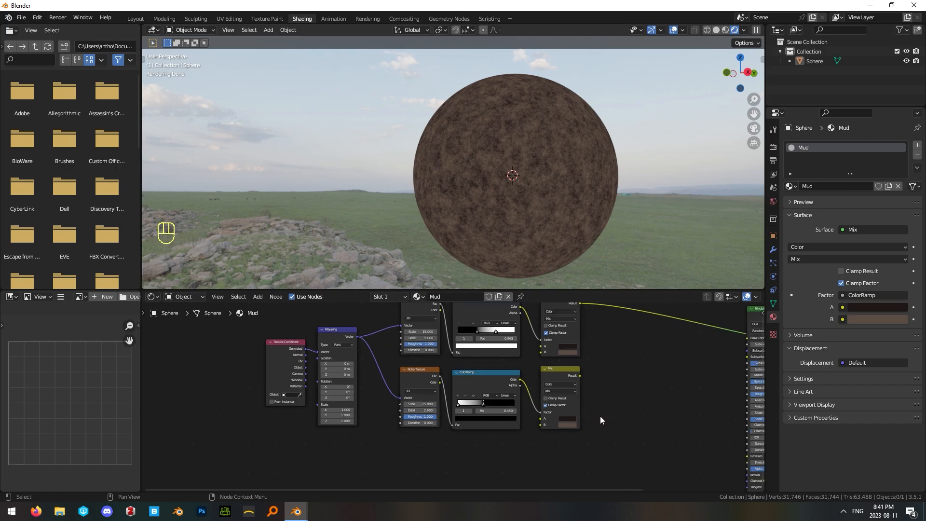
{"action": "left_click", "coordinate": [484, 386], "text": "ctrl+shift"}
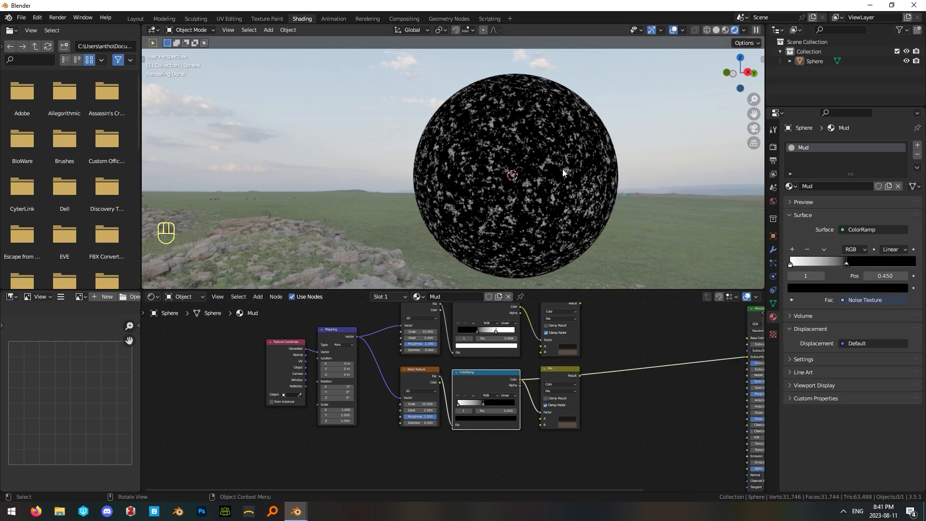
{"action": "middle_click_drag", "start_coordinate": [597, 325], "coordinate": [517, 353]}
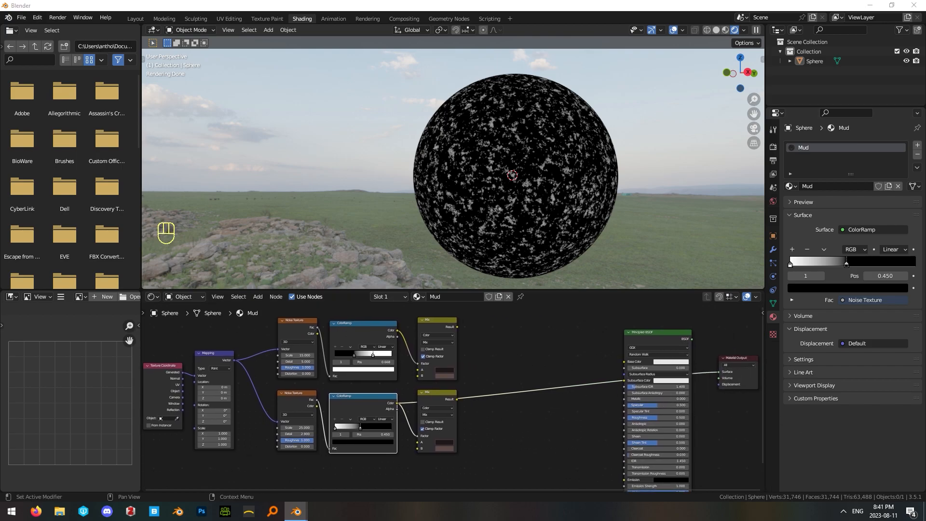
{"action": "left_click_drag", "start_coordinate": [438, 322], "coordinate": [436, 324]}
{"action": "left_click_drag", "start_coordinate": [440, 394], "coordinate": [437, 393]}
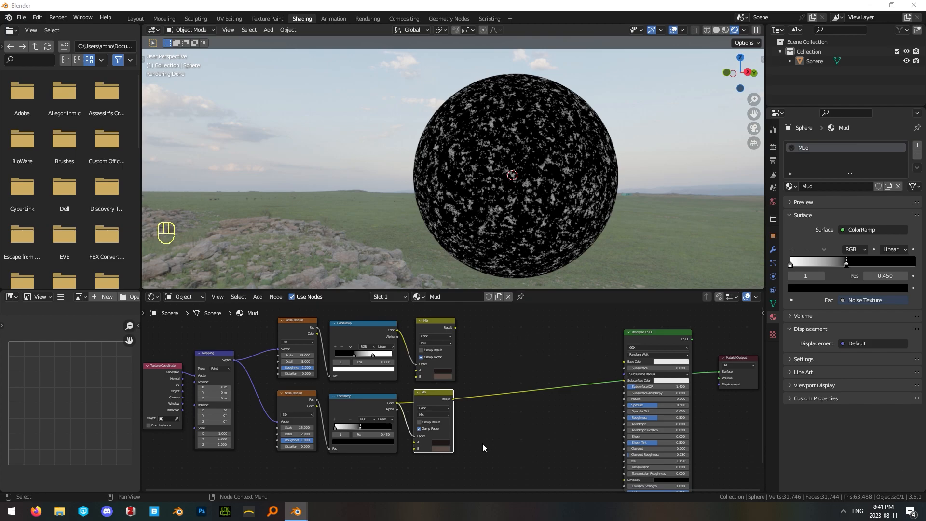
Apply hex colour 292120 to the lower Mix node's B and A inputs.
{"action": "scroll", "coordinate": [490, 444], "scroll_direction": "up", "scroll_amount": 2}
{"action": "left_click", "coordinate": [518, 426]}
{"action": "key", "text": "ctrl+v"}
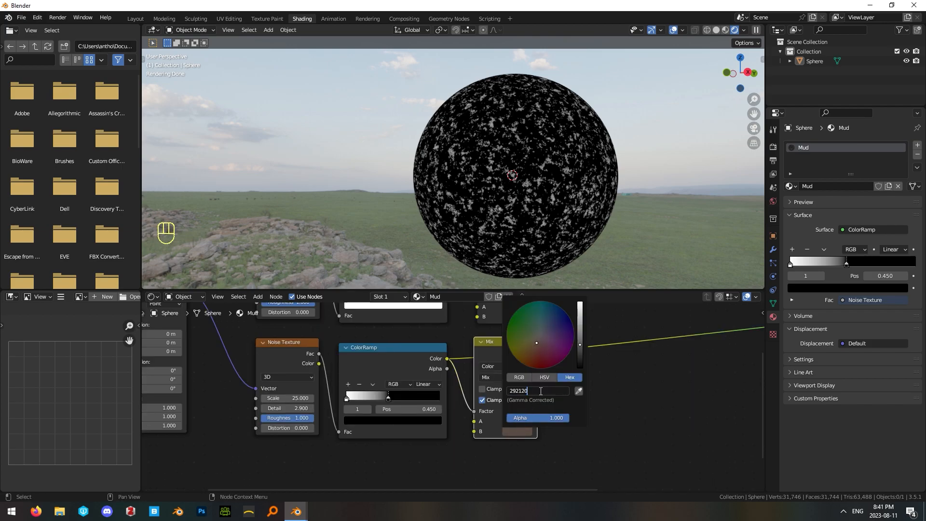
{"action": "key", "text": "Return"}
{"action": "left_click", "coordinate": [528, 420]}
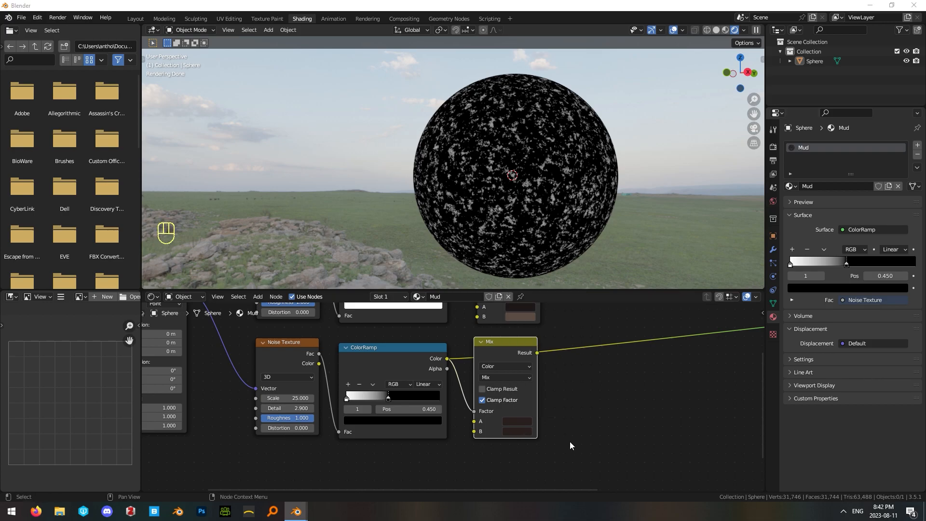
{"action": "left_click", "coordinate": [571, 446]}
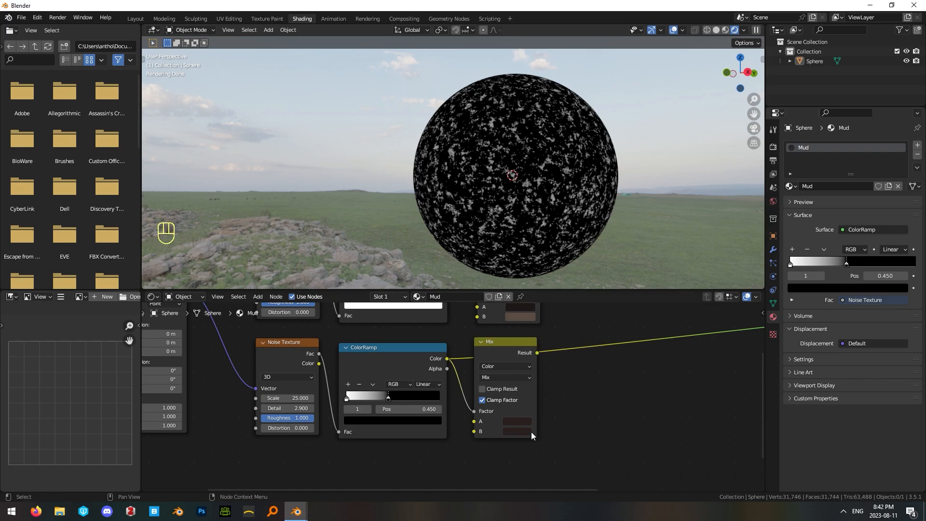
Set the lower Mix node's B colour to hex 79624A.
{"action": "left_click", "coordinate": [522, 431]}
{"action": "left_click", "coordinate": [550, 390]}
{"action": "type", "text": "79624A"}
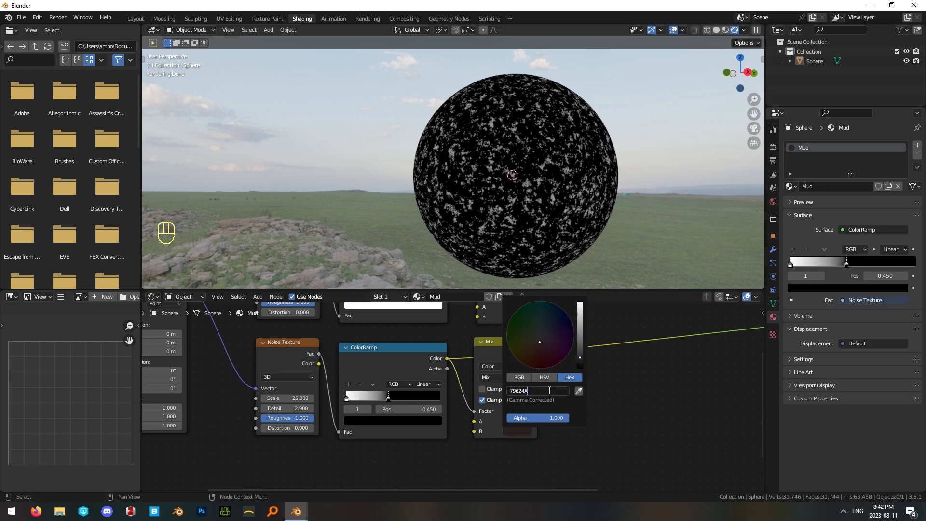
{"action": "key", "text": "Return"}
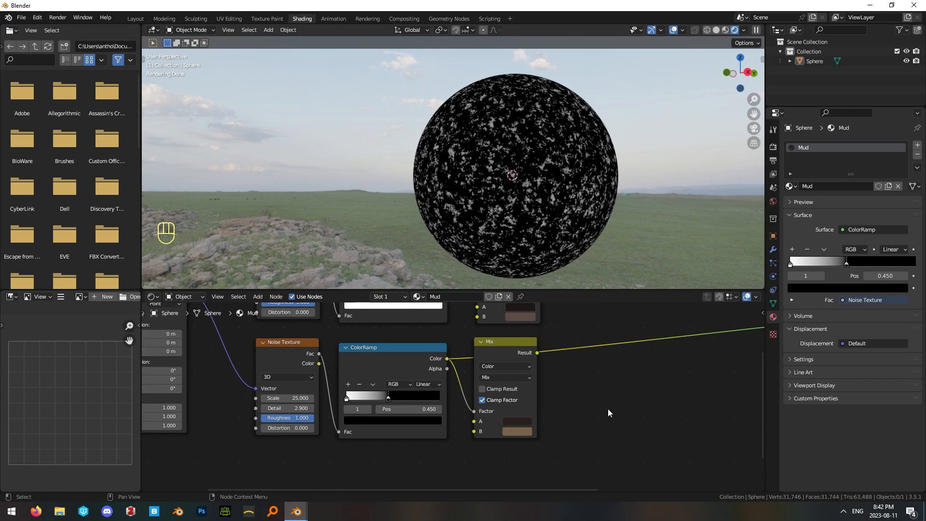
Duplicate the upper Mix node, link the upper Mix result to its A and the lower to its B, and preview it.
{"action": "scroll", "coordinate": [607, 409], "scroll_direction": "down", "scroll_amount": 1}
{"action": "left_click", "coordinate": [412, 331]}
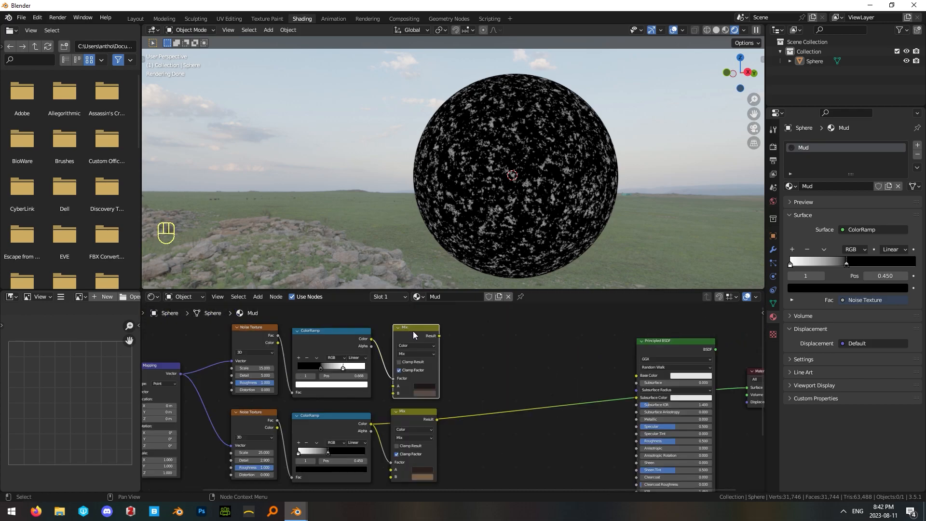
{"action": "key", "text": "shift+d"}
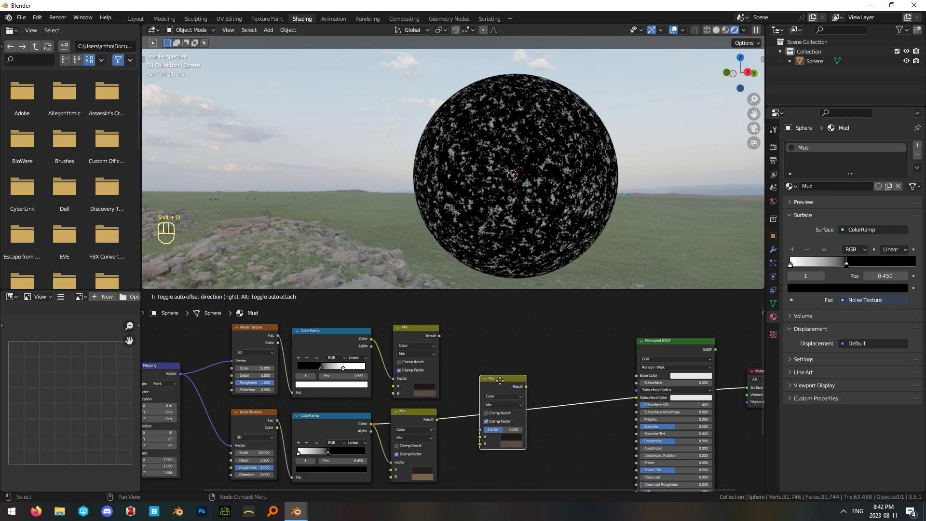
{"action": "left_click", "coordinate": [502, 360]}
{"action": "left_click_drag", "start_coordinate": [436, 337], "coordinate": [487, 423]}
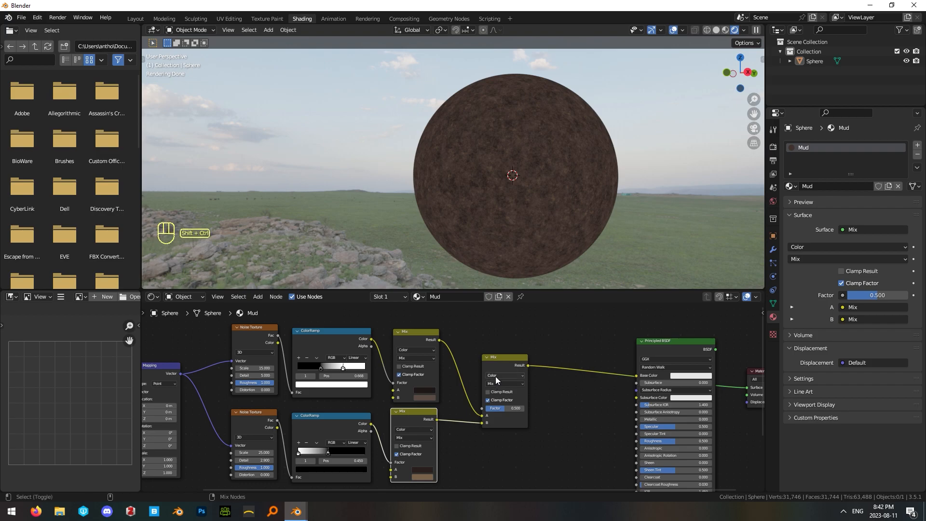
{"action": "left_click", "coordinate": [498, 362]}
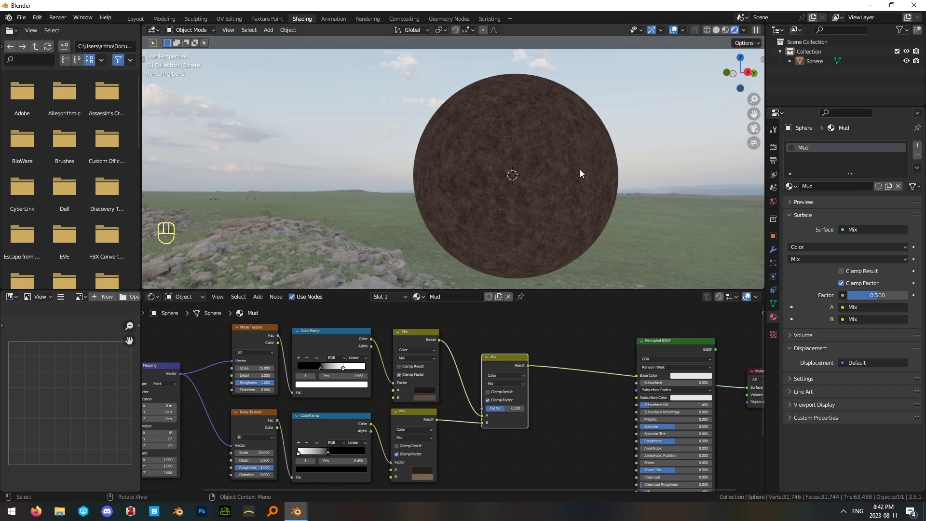
Examine the blended mud colours on the sphere from different angles and distances, ending in the front orthographic view.
{"action": "middle_click_drag", "start_coordinate": [507, 198], "coordinate": [574, 209]}
{"action": "key", "text": "KP_1"}
{"action": "scroll", "coordinate": [473, 206], "scroll_direction": "up", "scroll_amount": 1}
{"action": "scroll", "coordinate": [472, 202], "scroll_direction": "down", "scroll_amount": 2}
{"action": "middle_click_drag", "start_coordinate": [483, 191], "coordinate": [524, 222]}
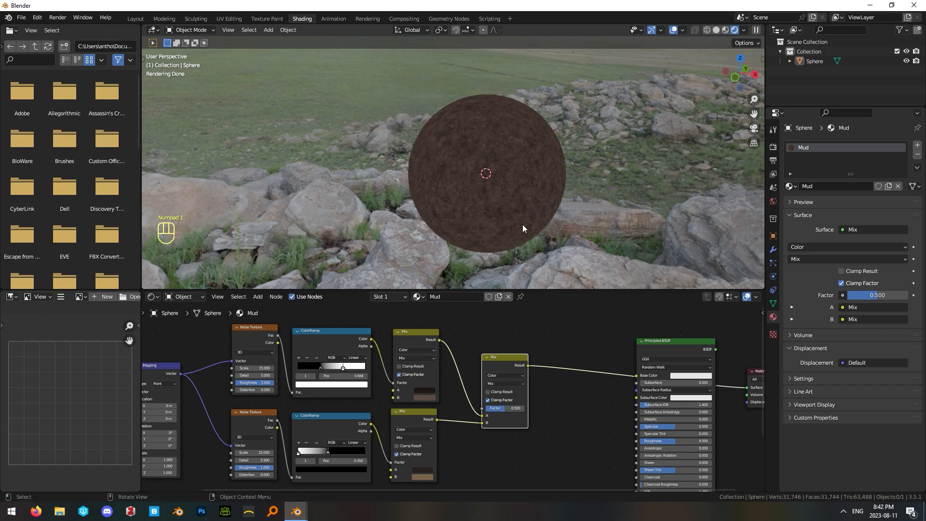
{"action": "scroll", "coordinate": [522, 230], "scroll_direction": "up", "scroll_amount": 1}
{"action": "left_click", "coordinate": [522, 229]}
{"action": "key", "text": "KP_1"}
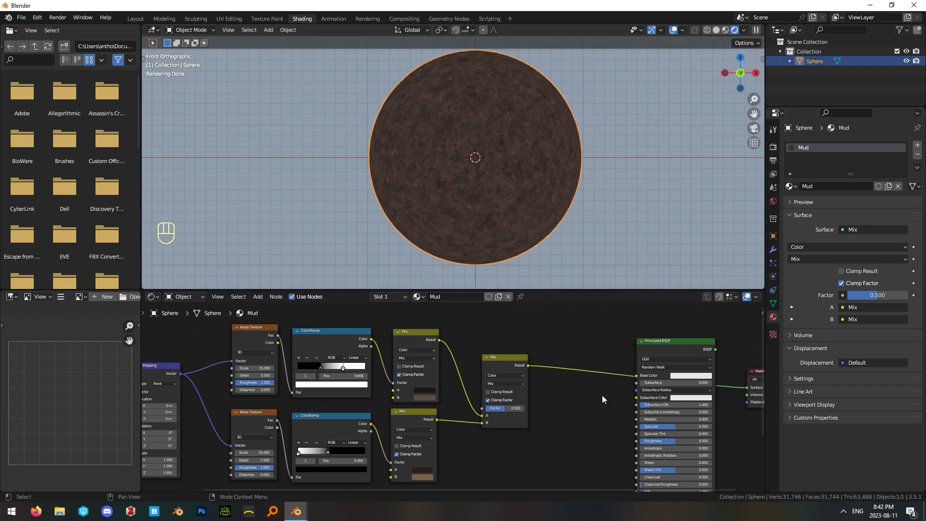
Link the final Mix result to the Principled BSDF's Base Color and output the Principled BSDF to the material surface.
{"action": "left_click_drag", "start_coordinate": [525, 364], "coordinate": [635, 375]}
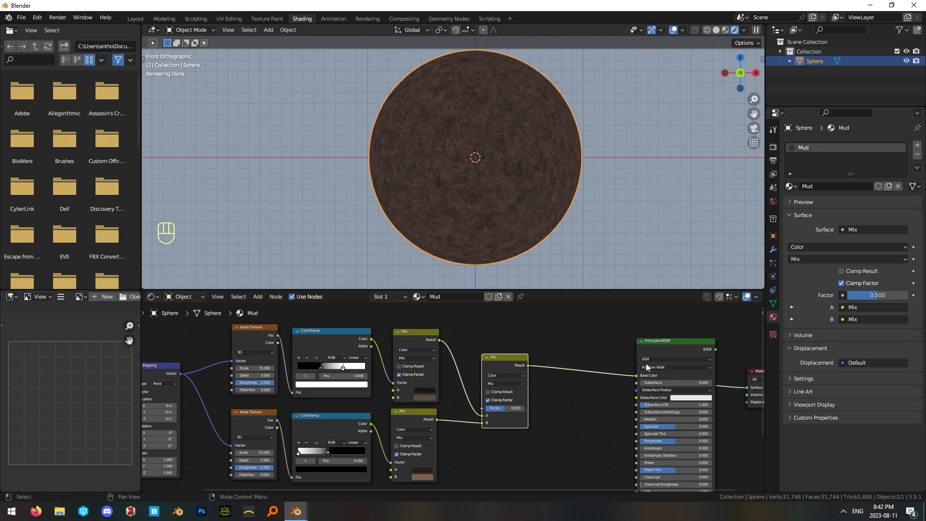
{"action": "scroll", "coordinate": [644, 363], "scroll_direction": "down", "scroll_amount": 1}
{"action": "left_click", "coordinate": [637, 351], "text": "ctrl+shift"}
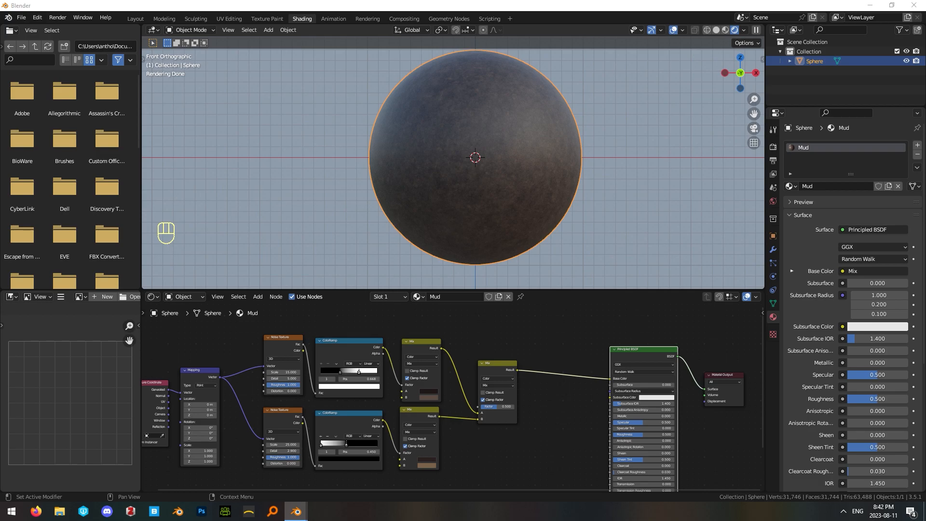
Move the Principled BSDF and Material Output away from the final Mix node to make room for more nodes.
{"action": "left_click", "coordinate": [498, 343]}
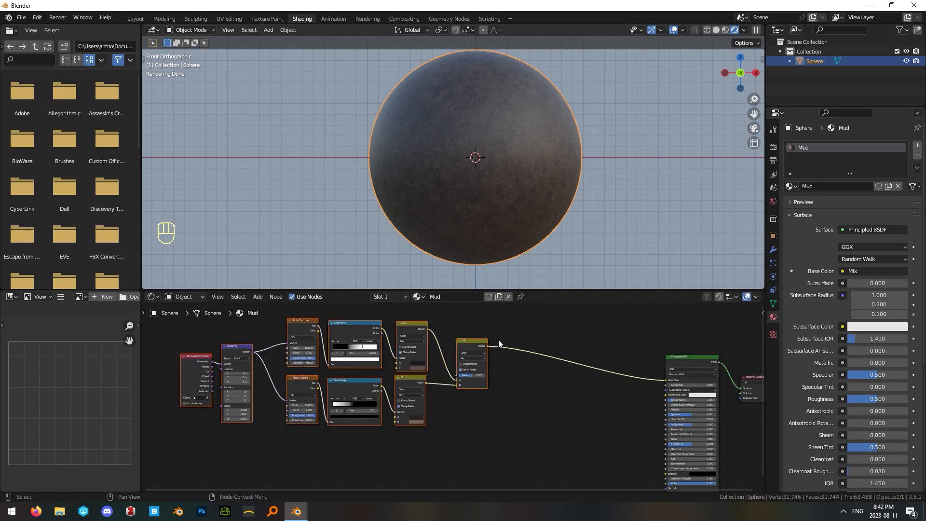
{"action": "left_click", "coordinate": [528, 364]}
{"action": "middle_click_drag", "start_coordinate": [539, 370], "coordinate": [583, 366]}
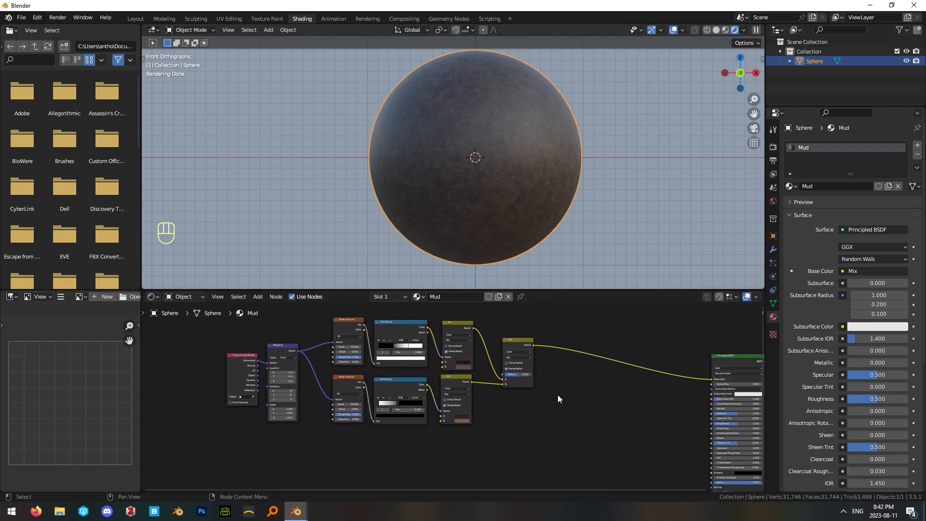
{"action": "middle_click_drag", "start_coordinate": [534, 414], "coordinate": [462, 378]}
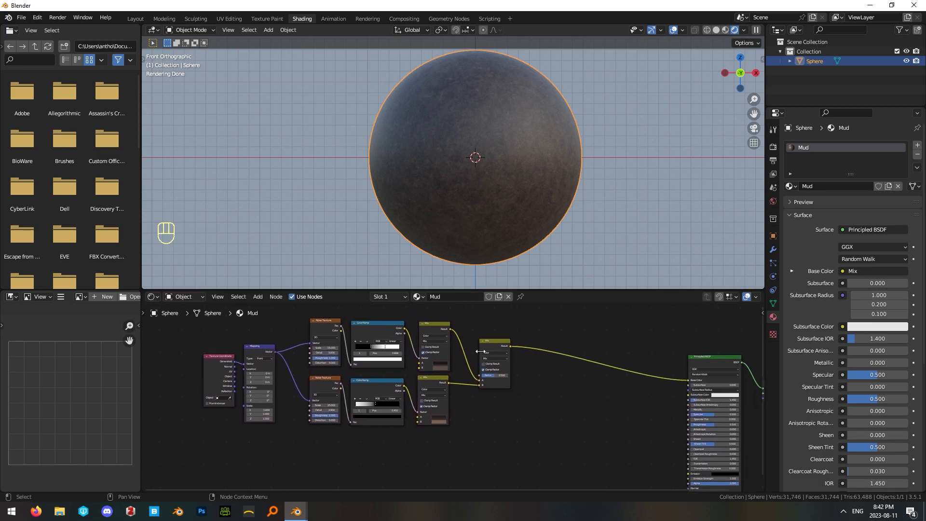
{"action": "middle_click_drag", "start_coordinate": [564, 385], "coordinate": [511, 387]}
{"action": "mouse_move", "coordinate": [448, 343]}
{"action": "left_mouse_down"}
{"action": "mouse_move", "coordinate": [432, 341]}
{"action": "mouse_move", "coordinate": [431, 351]}
{"action": "left_mouse_up"}
{"action": "left_click", "coordinate": [473, 358]}
{"action": "scroll", "coordinate": [474, 358], "scroll_direction": "up", "scroll_amount": 2}
{"action": "middle_click_drag", "start_coordinate": [474, 362], "coordinate": [447, 403]}
Add a ColorRamp below the final Mix node and link the Mix Result to its Fac.
{"action": "key", "text": "shift+a"}
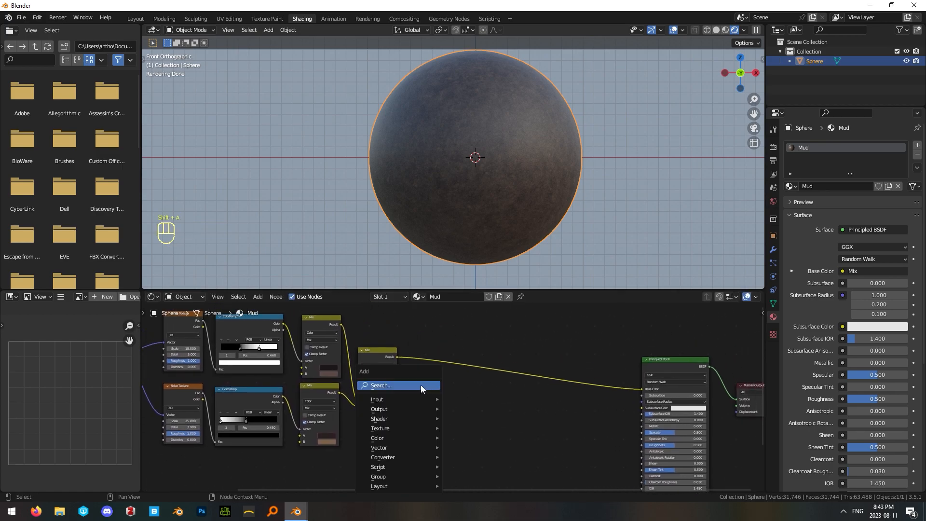
{"action": "type", "text": "color"}
{"action": "left_click", "coordinate": [452, 400]}
{"action": "left_click", "coordinate": [470, 429]}
{"action": "left_click", "coordinate": [422, 401]}
{"action": "middle_click_drag", "start_coordinate": [421, 398], "coordinate": [426, 382]}
{"action": "left_click_drag", "start_coordinate": [401, 340], "coordinate": [418, 389]}
{"action": "left_click_drag", "start_coordinate": [424, 423], "coordinate": [438, 445]}
{"action": "scroll", "coordinate": [461, 399], "scroll_direction": "up", "scroll_amount": 2}
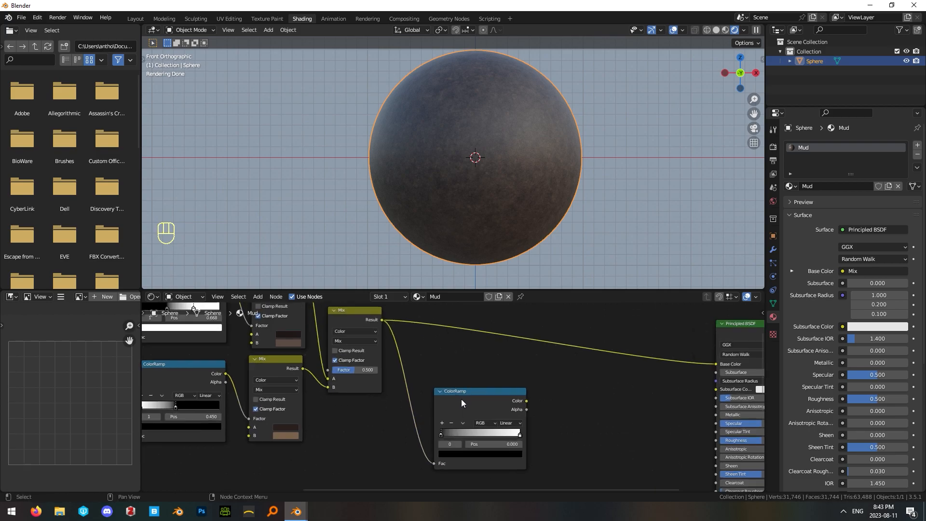
Set the new ColorRamp's white stop to position 0.205 and its black stop's colour to hex 494949.
{"action": "middle_click_drag", "start_coordinate": [461, 398], "coordinate": [491, 376]}
{"action": "left_click_drag", "start_coordinate": [545, 416], "coordinate": [475, 417]}
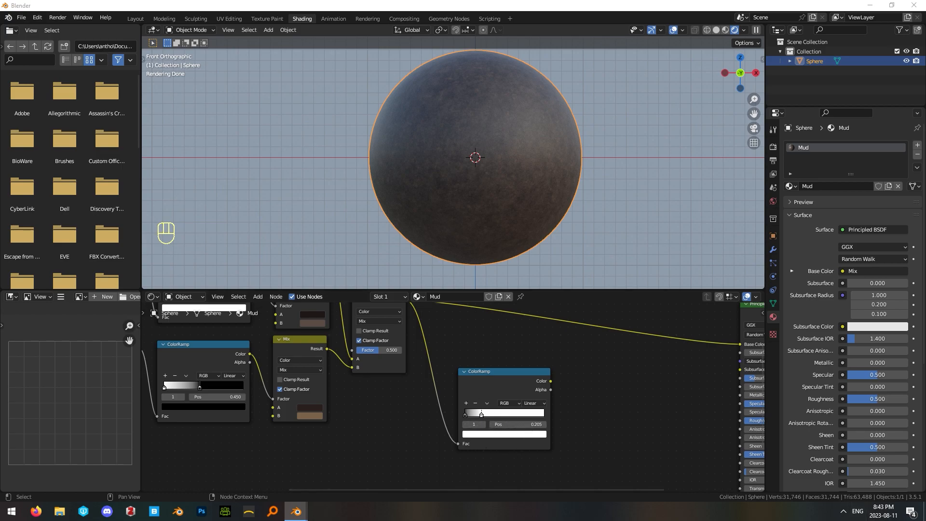
{"action": "left_click", "coordinate": [465, 415]}
{"action": "left_click_drag", "start_coordinate": [465, 417], "coordinate": [462, 422]}
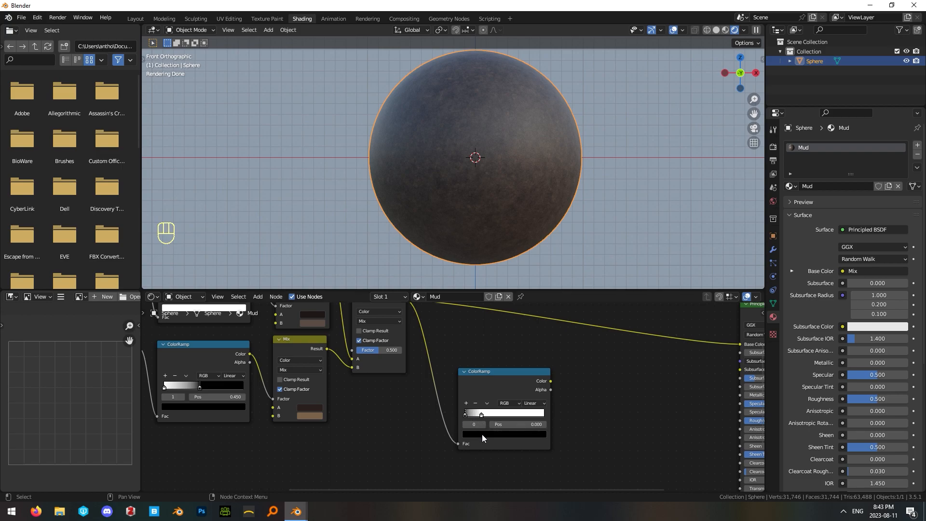
{"action": "left_click", "coordinate": [482, 434]}
{"action": "left_click", "coordinate": [488, 401]}
{"action": "type", "text": "494949"}
{"action": "key", "text": "Return"}
{"action": "left_click", "coordinate": [580, 395]}
Link the new ColorRamp's Color to the Principled BSDF's Roughness.
{"action": "middle_click_drag", "start_coordinate": [588, 368], "coordinate": [452, 364]}
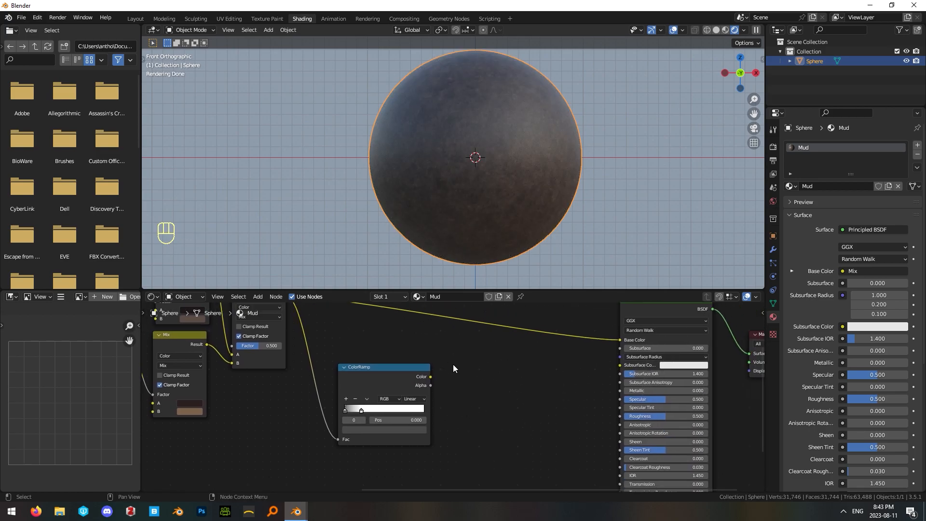
{"action": "left_click_drag", "start_coordinate": [429, 376], "coordinate": [620, 415]}
{"action": "left_click", "coordinate": [529, 363]}
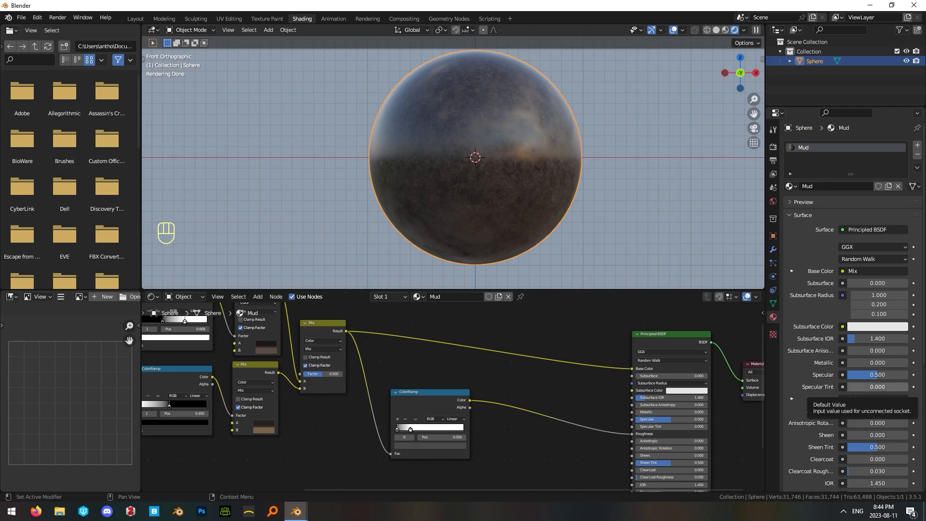
Add a Bump node, link the roughness ColorRamp's Color to its Height and its Normal to the Principled BSDF's Normal.
{"action": "middle_click_drag", "start_coordinate": [542, 427], "coordinate": [551, 368]}
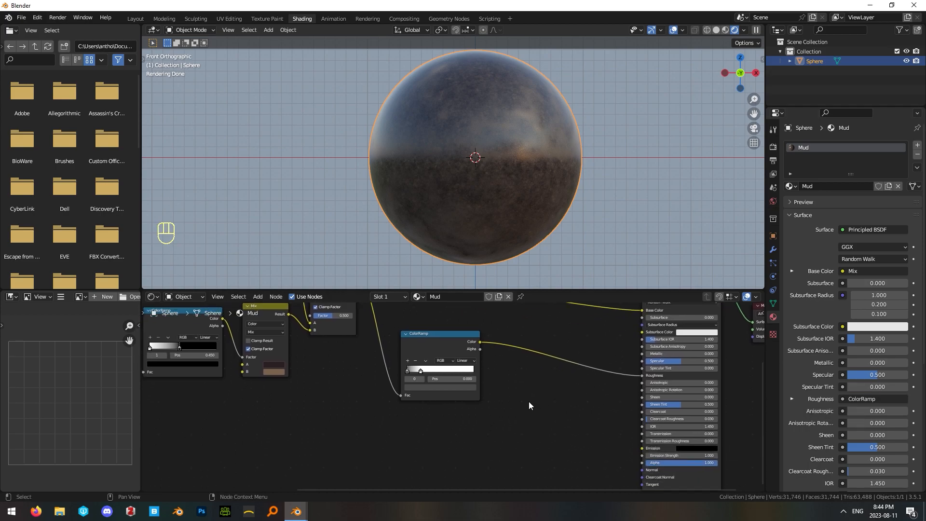
{"action": "key", "text": "shift+a"}
{"action": "type", "text": "bump"}
{"action": "left_click", "coordinate": [528, 403]}
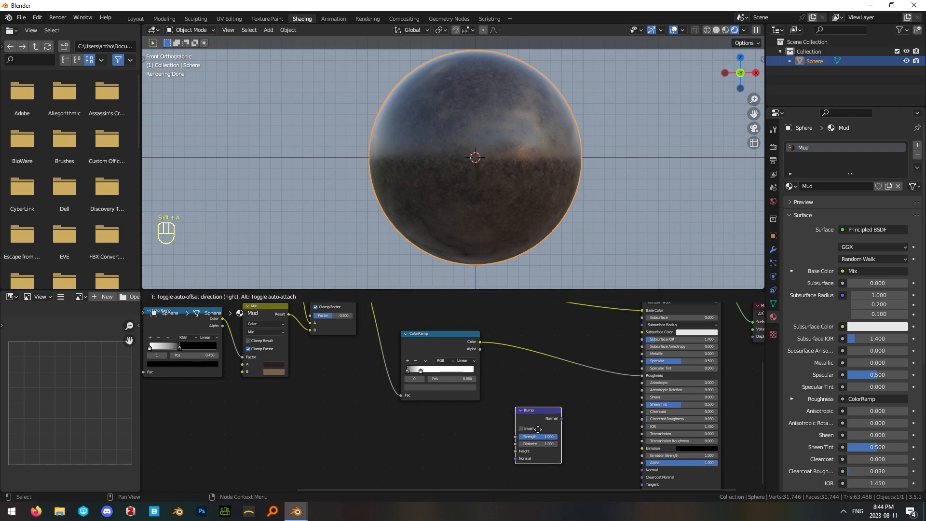
{"action": "left_click", "coordinate": [521, 384]}
{"action": "left_click_drag", "start_coordinate": [479, 341], "coordinate": [543, 455]}
{"action": "left_click_drag", "start_coordinate": [581, 419], "coordinate": [643, 471]}
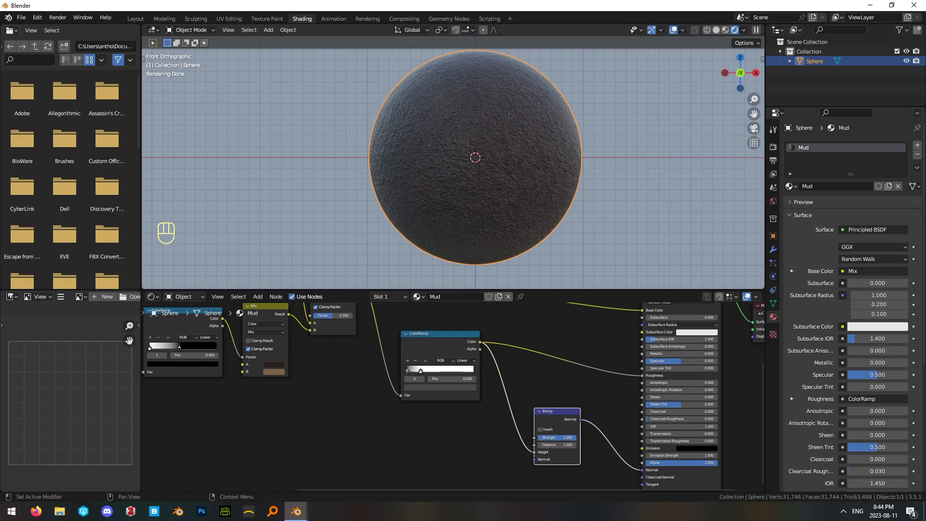
Set the Bump node's Strength to 0.05 and check the sphere's surface.
{"action": "left_click", "coordinate": [567, 438]}
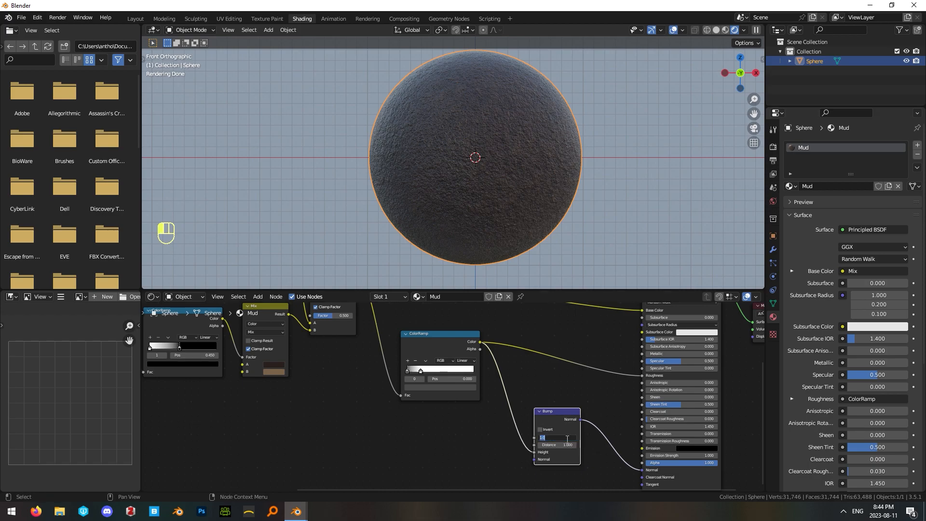
{"action": "type", "text": ".05"}
{"action": "key", "text": "Return"}
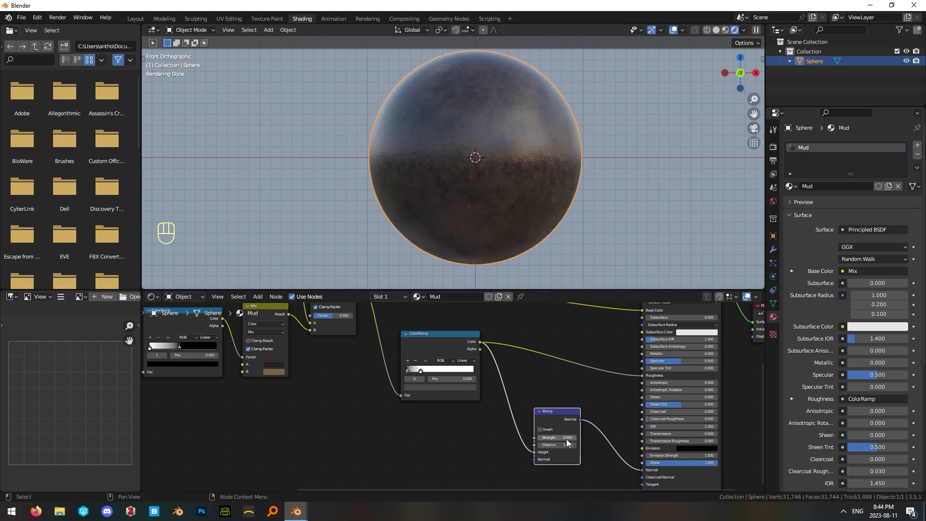
{"action": "key", "text": "Home"}
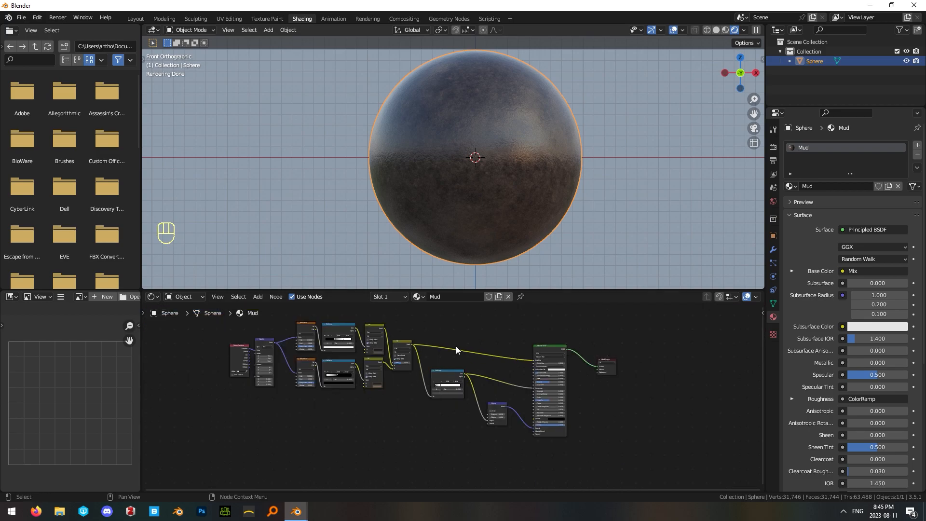
{"action": "middle_click_drag", "start_coordinate": [436, 172], "coordinate": [463, 140]}
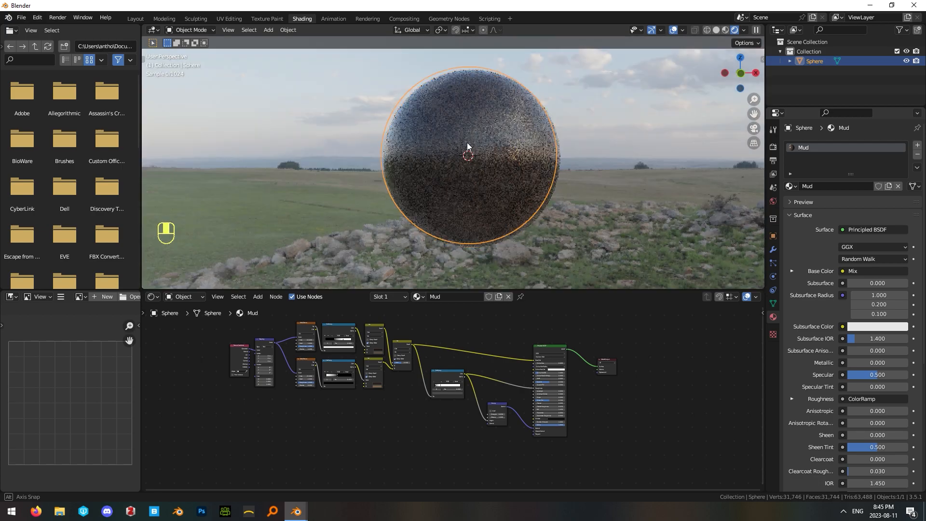
{"action": "key", "text": "KP_1"}
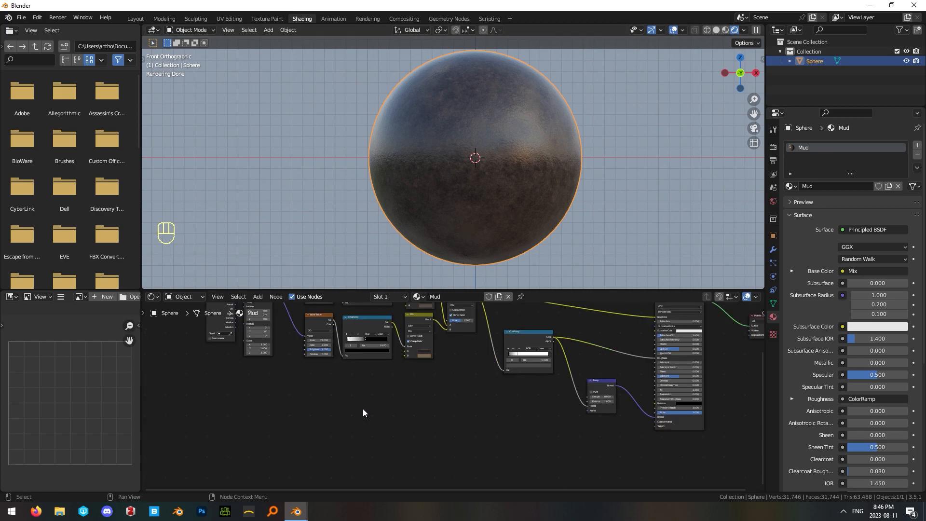
Add a Musgrave Texture below the noise textures and link the Mapping node's Vector to its Vector.
{"action": "key", "text": "shift+a"}
{"action": "type", "text": "musg"}
{"action": "left_click", "coordinate": [365, 403]}
{"action": "left_click", "coordinate": [357, 434]}
{"action": "left_click", "coordinate": [270, 415]}
{"action": "middle_click_drag", "start_coordinate": [264, 415], "coordinate": [376, 464]}
{"action": "left_click_drag", "start_coordinate": [385, 340], "coordinate": [435, 435]}
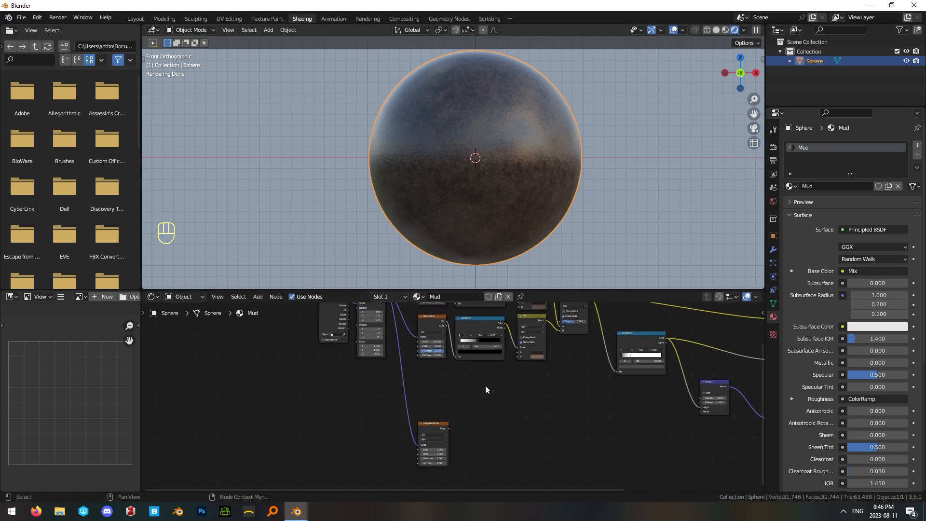
Move the Texture Coordinate and Mapping nodes down closer to the Musgrave Texture's row.
{"action": "middle_click_drag", "start_coordinate": [303, 315], "coordinate": [345, 331]}
{"action": "left_click_drag", "start_coordinate": [345, 330], "coordinate": [371, 409]}
{"action": "middle_click_drag", "start_coordinate": [545, 420], "coordinate": [487, 343]}
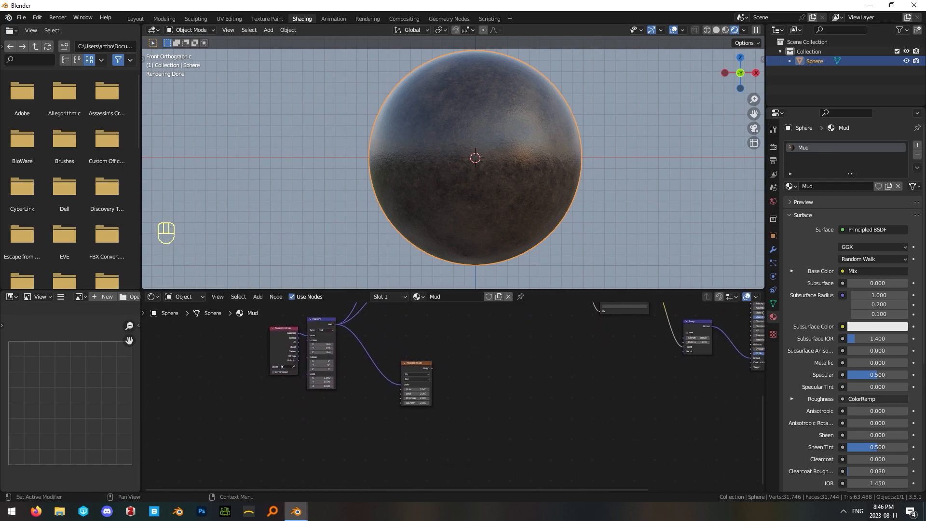
Preview the Musgrave Texture on the sphere and set its Scale to 4.
{"action": "scroll", "coordinate": [410, 358], "scroll_direction": "up", "scroll_amount": 3}
{"action": "left_click", "coordinate": [413, 352], "text": "ctrl+shift"}
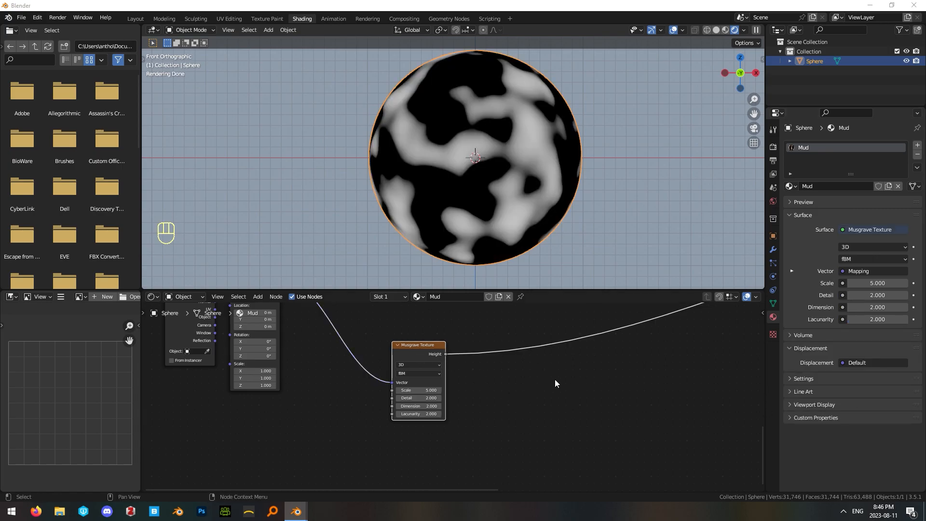
{"action": "left_click", "coordinate": [425, 390]}
{"action": "type", "text": "4"}
{"action": "key", "text": "Return"}
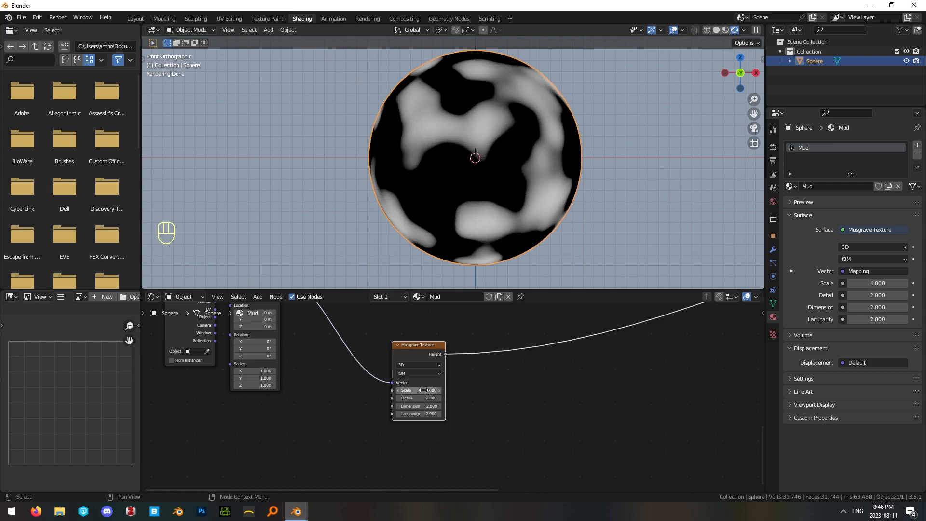
Set the Musgrave Texture's Detail to 1 and its Lacunarity to 3.
{"action": "left_click", "coordinate": [432, 398]}
{"action": "type", "text": "1"}
{"action": "key", "text": "Return"}
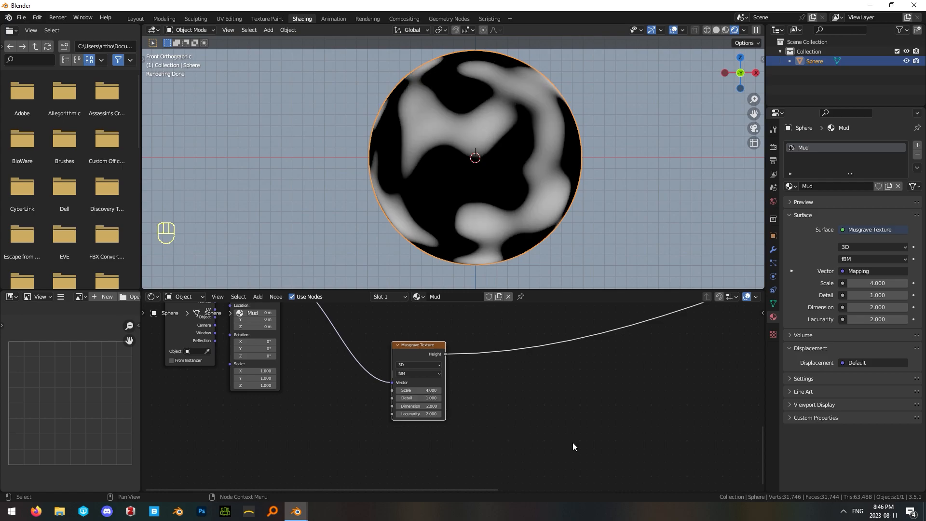
{"action": "left_click", "coordinate": [426, 406]}
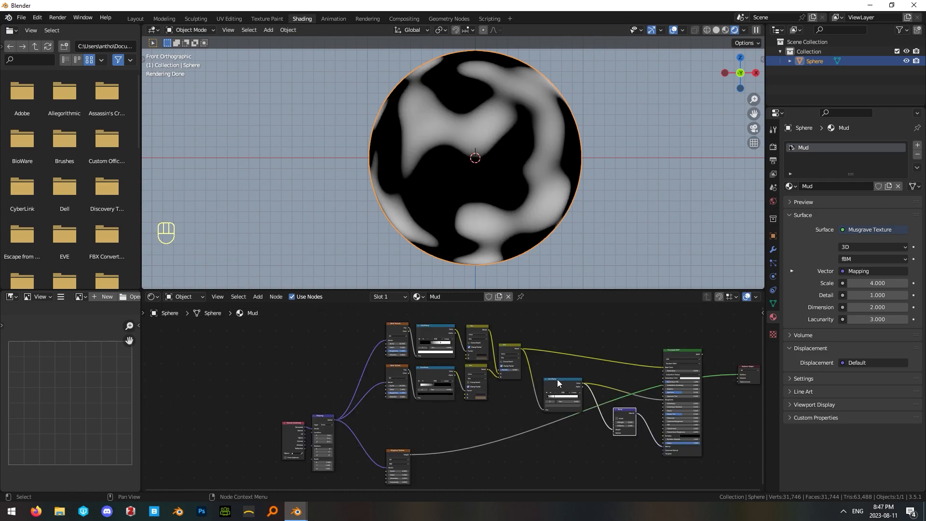
Adjust the positions of the Principled BSDF and Bump nodes in the node tree.
{"action": "left_click_drag", "start_coordinate": [557, 383], "coordinate": [543, 374]}
{"action": "left_click_drag", "start_coordinate": [677, 356], "coordinate": [683, 321]}
{"action": "left_click_drag", "start_coordinate": [626, 414], "coordinate": [608, 387]}
{"action": "left_click_drag", "start_coordinate": [685, 323], "coordinate": [667, 340]}
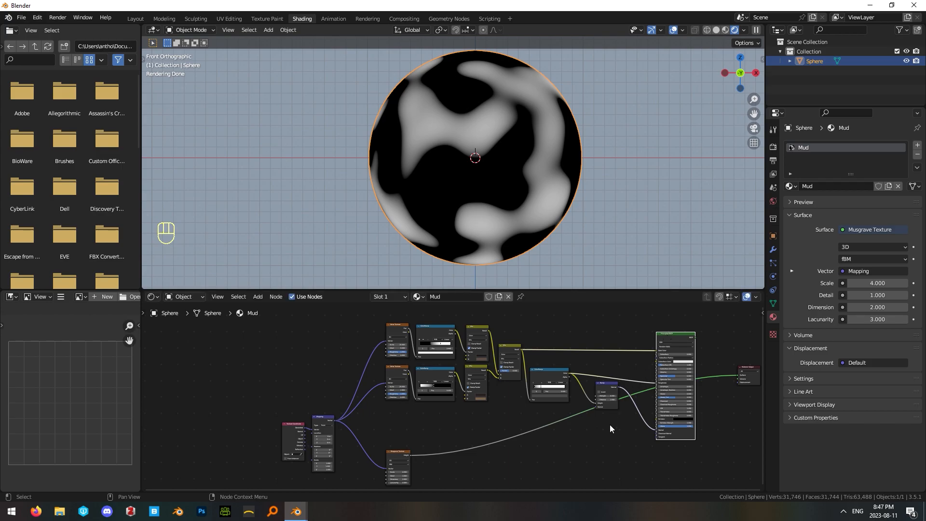
{"action": "left_click_drag", "start_coordinate": [613, 391], "coordinate": [606, 406]}
Duplicate the Principled BSDF and place the copy directly below the original.
{"action": "middle_click_drag", "start_coordinate": [569, 414], "coordinate": [534, 379]}
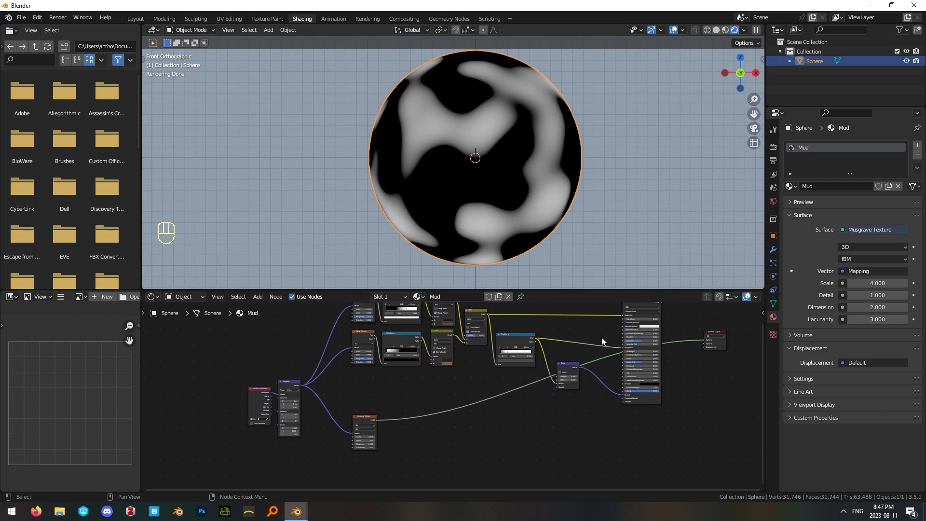
{"action": "scroll", "coordinate": [609, 347], "scroll_direction": "down", "scroll_amount": 1}
{"action": "left_click", "coordinate": [643, 398]}
{"action": "scroll", "coordinate": [572, 424], "scroll_direction": "down", "scroll_amount": 2}
{"action": "middle_click_drag", "start_coordinate": [572, 427], "coordinate": [593, 365]}
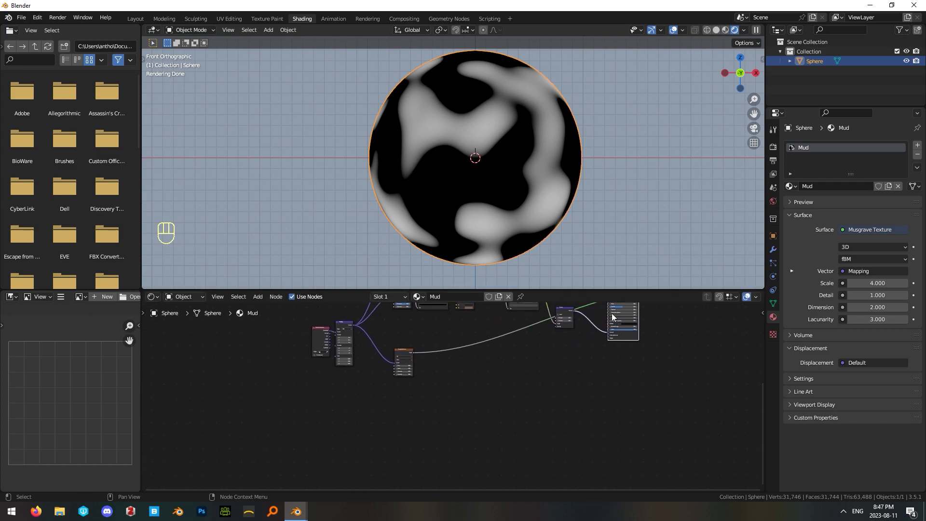
{"action": "key", "text": "shift+d"}
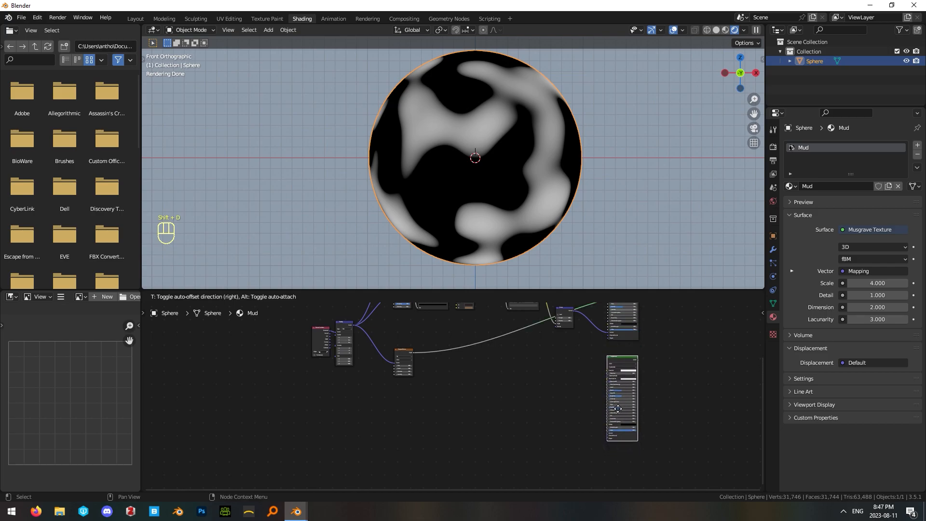
{"action": "left_click", "coordinate": [619, 404]}
{"action": "left_click", "coordinate": [598, 399]}
Insert a ColorRamp into the Musgrave Texture's output link, right beside the texture node.
{"action": "scroll", "coordinate": [461, 396], "scroll_direction": "up", "scroll_amount": 3}
{"action": "middle_click_drag", "start_coordinate": [406, 361], "coordinate": [445, 399]}
{"action": "scroll", "coordinate": [446, 401], "scroll_direction": "up", "scroll_amount": 6}
{"action": "left_click_drag", "start_coordinate": [416, 365], "coordinate": [415, 384]}
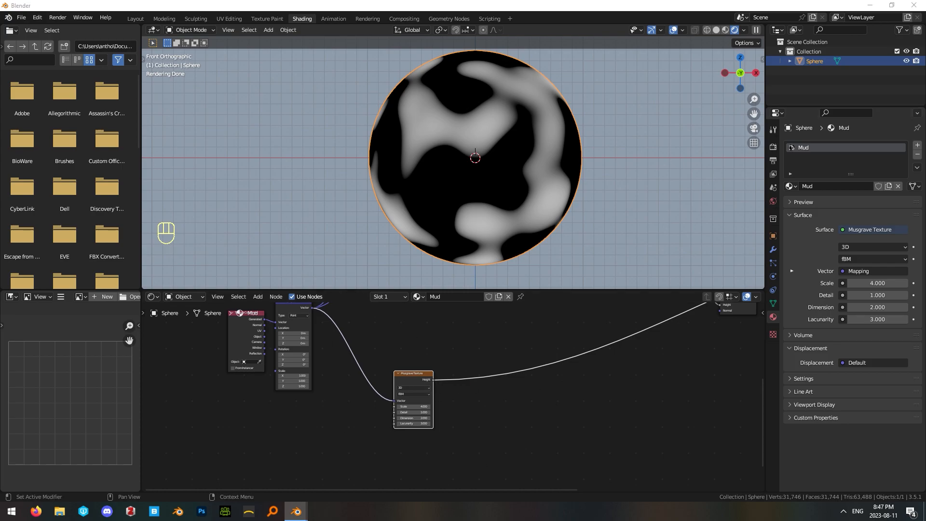
{"action": "left_click", "coordinate": [553, 347]}
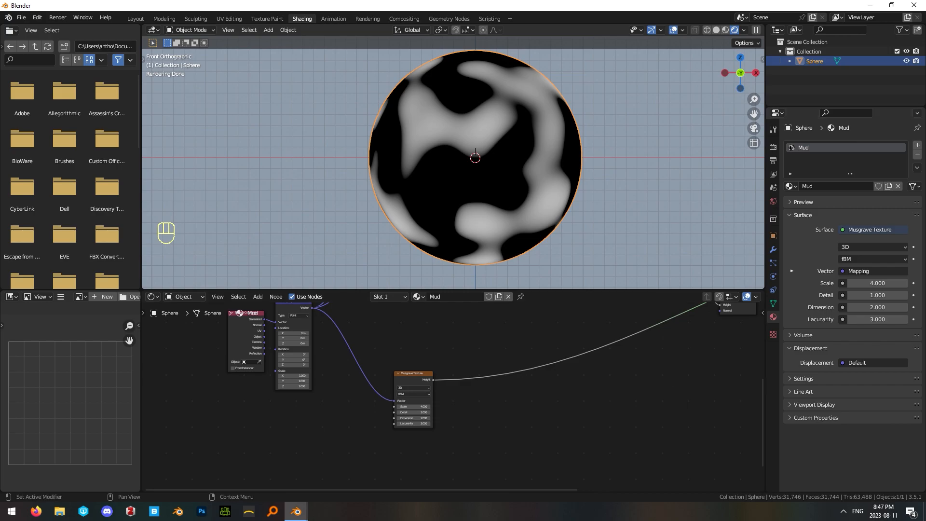
{"action": "key", "text": "ctrl+v"}
{"action": "key", "text": "shift+a"}
{"action": "type", "text": "color"}
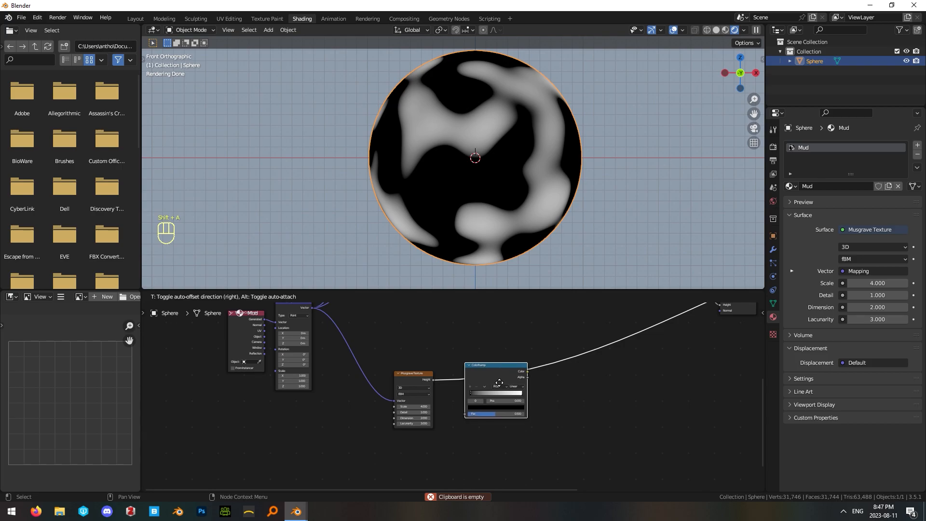
{"action": "left_click", "coordinate": [500, 385]}
{"action": "left_click", "coordinate": [547, 400]}
{"action": "left_click_drag", "start_coordinate": [497, 366], "coordinate": [485, 371]}
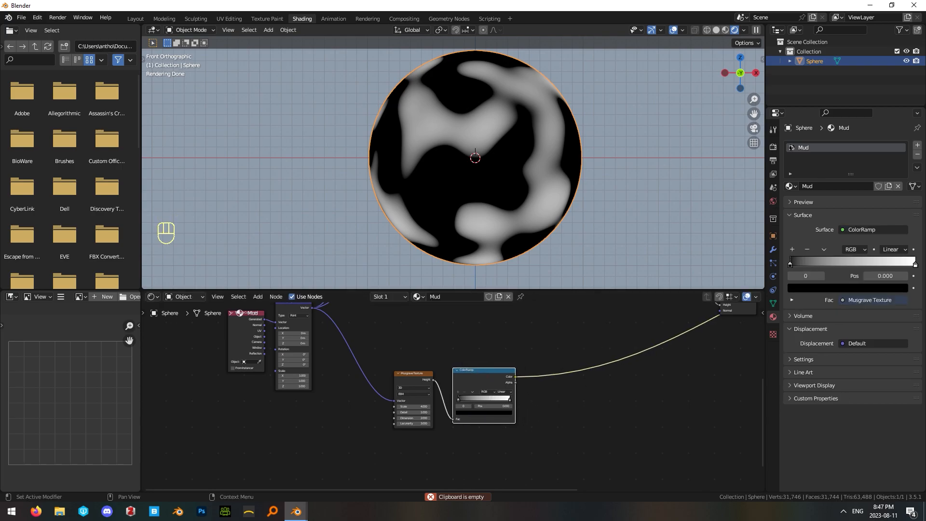
Set the white stop of the Musgrave Texture's ColorRamp to position 0.305.
{"action": "scroll", "coordinate": [456, 397], "scroll_direction": "up", "scroll_amount": 2}
{"action": "left_click_drag", "start_coordinate": [531, 401], "coordinate": [509, 398]}
{"action": "scroll", "coordinate": [496, 379], "scroll_direction": "down", "scroll_amount": 2}
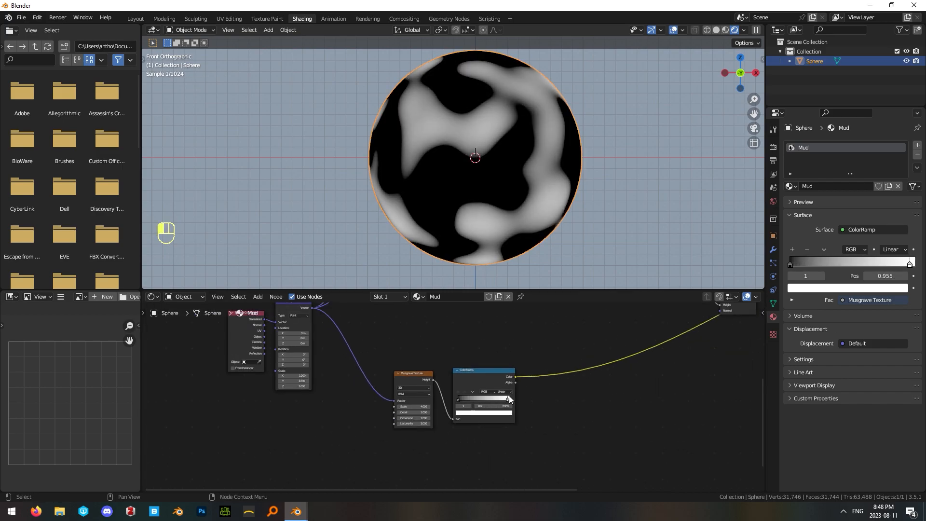
{"action": "key", "text": "ctrl+z"}
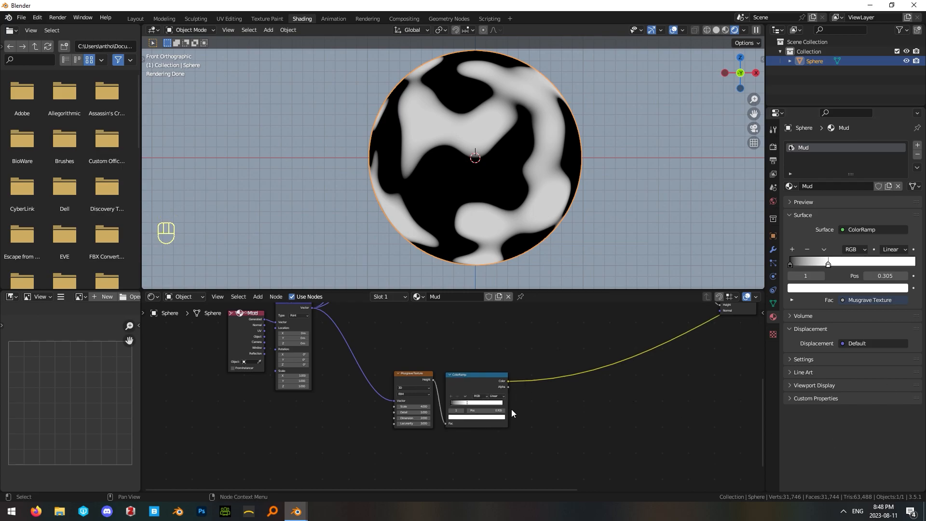
Add a Mix node beside the Musgrave Texture's ColorRamp, set its data type to Color and lighten its A colour.
{"action": "middle_click_drag", "start_coordinate": [512, 410], "coordinate": [492, 418]}
{"action": "left_click", "coordinate": [594, 408]}
{"action": "middle_click_drag", "start_coordinate": [595, 408], "coordinate": [556, 397]}
{"action": "key", "text": "shift+a"}
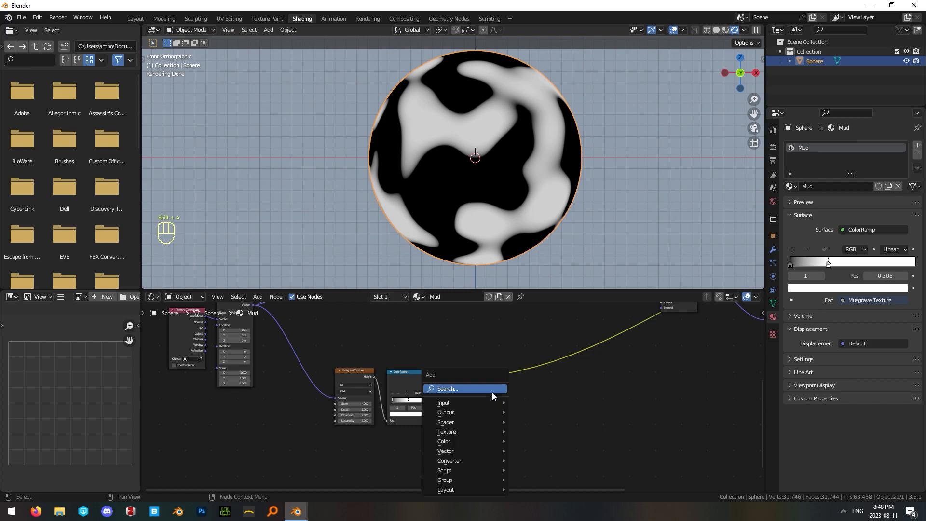
{"action": "left_click", "coordinate": [491, 390]}
{"action": "type", "text": "mix"}
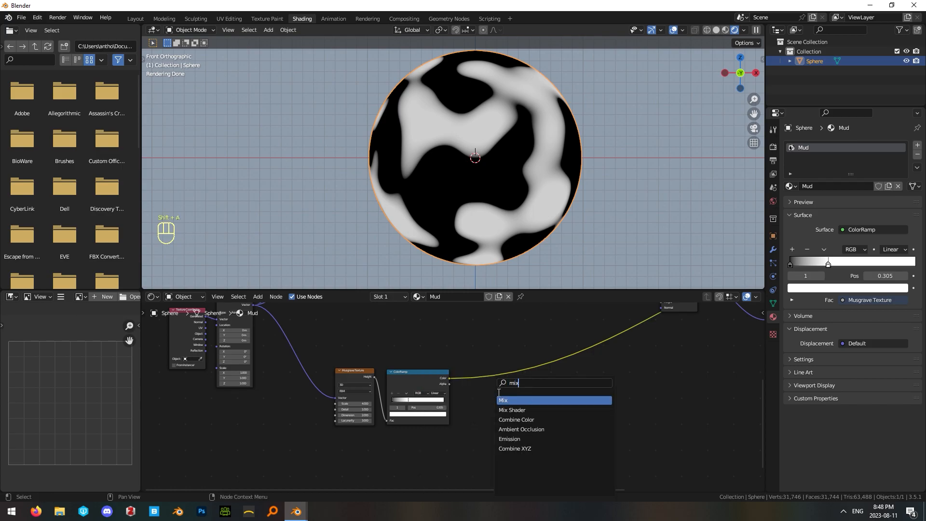
{"action": "key", "text": "Return"}
{"action": "left_click", "coordinate": [538, 396]}
{"action": "left_click", "coordinate": [554, 413]}
{"action": "left_click", "coordinate": [554, 425]}
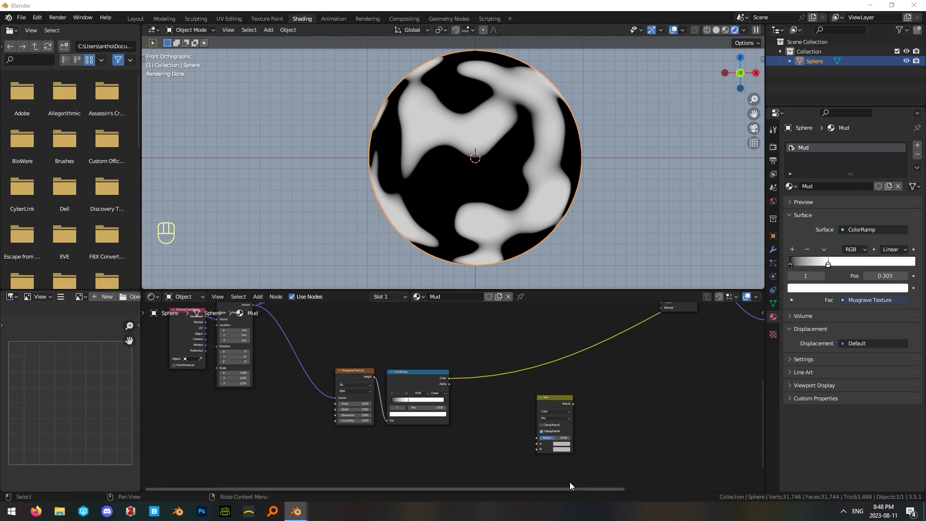
{"action": "left_click", "coordinate": [561, 444]}
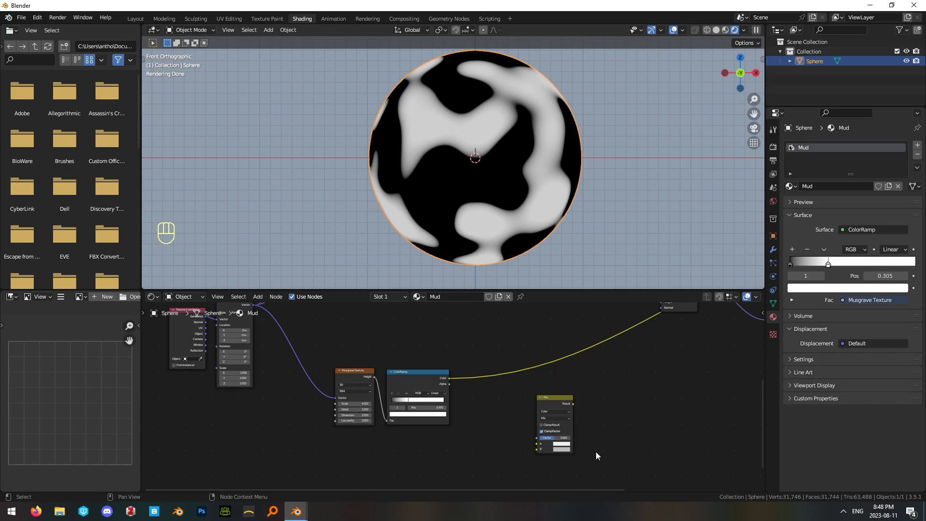
Paste the copied colours into the Mix node, giving A a pale pinkish grey and B a dark brown.
{"action": "scroll", "coordinate": [595, 451], "scroll_direction": "up", "scroll_amount": 2}
{"action": "left_click", "coordinate": [559, 433]}
{"action": "type", "text": "B9ADAF"}
{"action": "key", "text": "Return"}
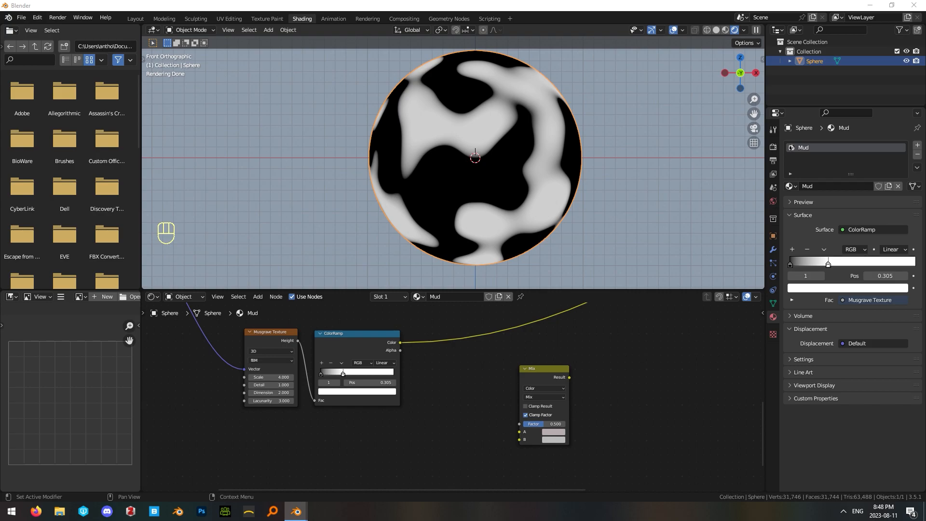
{"action": "left_click", "coordinate": [554, 439]}
{"action": "left_click", "coordinate": [581, 407]}
{"action": "type", "text": "5A4E3D"}
{"action": "key", "text": "Return"}
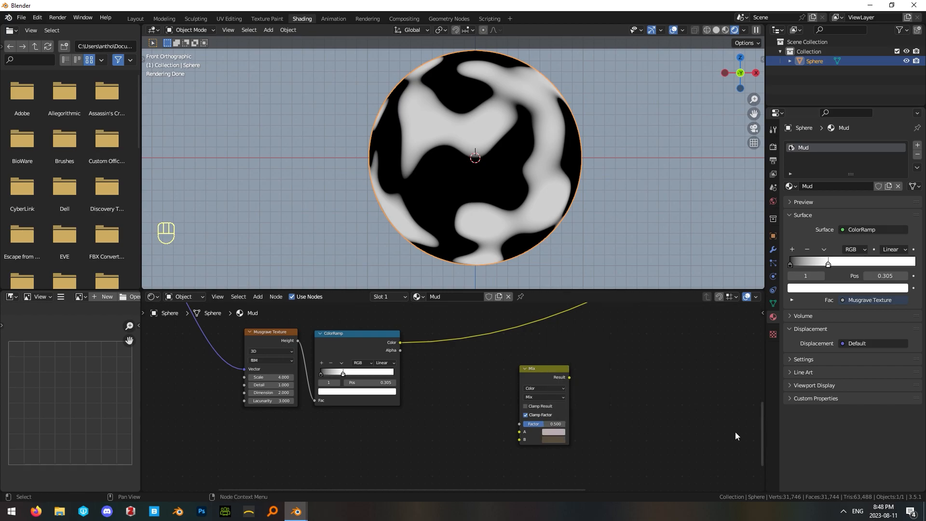
Wire the Musgrave ColorRamp's Color into the Mix Factor and its Result into the second Principled BSDF's Base Color, previewing that shader on the sphere.
{"action": "middle_click_drag", "start_coordinate": [526, 383], "coordinate": [551, 408]}
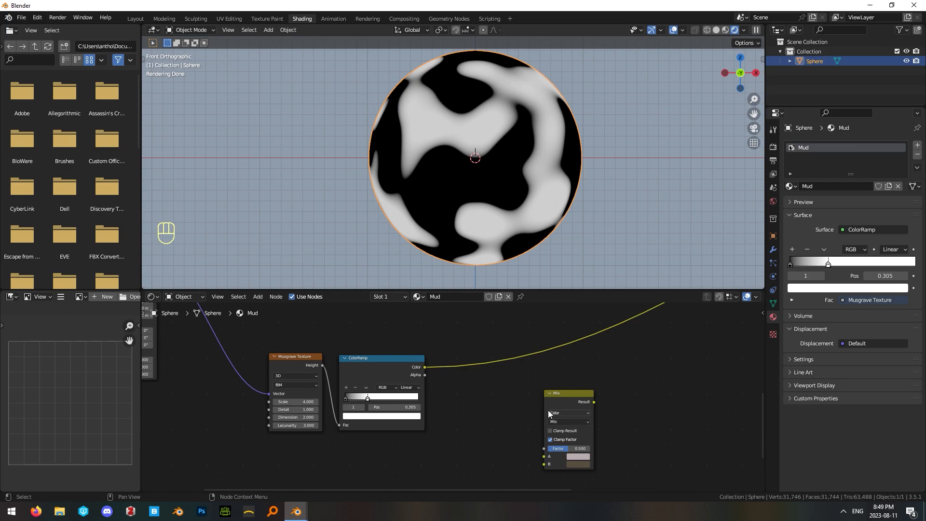
{"action": "middle_click_drag", "start_coordinate": [491, 405], "coordinate": [482, 405]}
{"action": "left_click_drag", "start_coordinate": [415, 369], "coordinate": [536, 451]}
{"action": "left_click_drag", "start_coordinate": [551, 395], "coordinate": [481, 384]}
{"action": "scroll", "coordinate": [555, 386], "scroll_direction": "down", "scroll_amount": 4}
{"action": "middle_click_drag", "start_coordinate": [564, 385], "coordinate": [459, 421]}
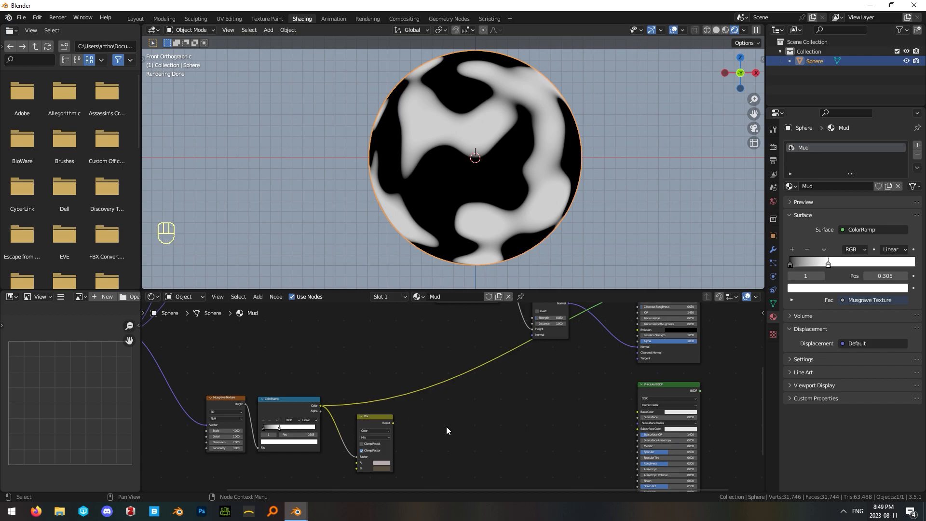
{"action": "left_click_drag", "start_coordinate": [393, 423], "coordinate": [639, 412]}
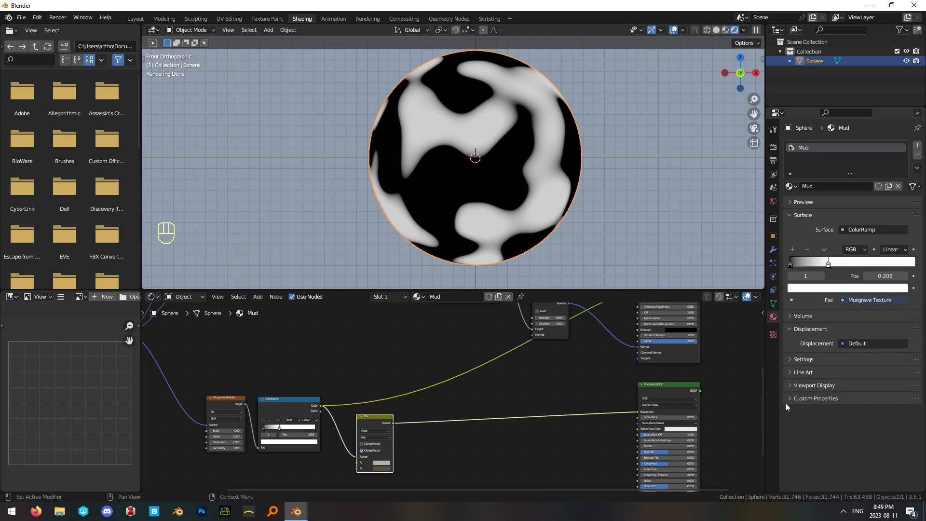
{"action": "left_click", "coordinate": [669, 393], "text": "ctrl+shift"}
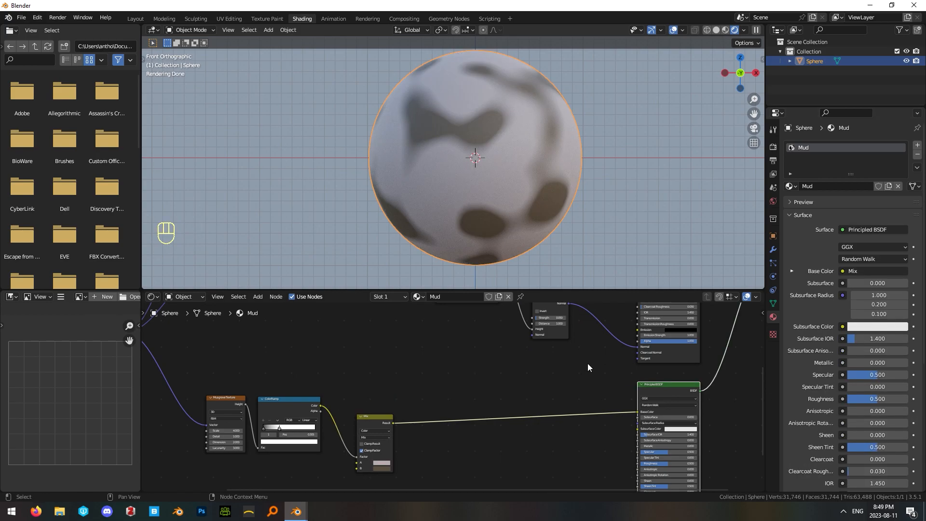
Align the Mix node with the ColorRamp and set the second Principled BSDF's Roughness to 0.
{"action": "left_click_drag", "start_coordinate": [370, 418], "coordinate": [368, 403]}
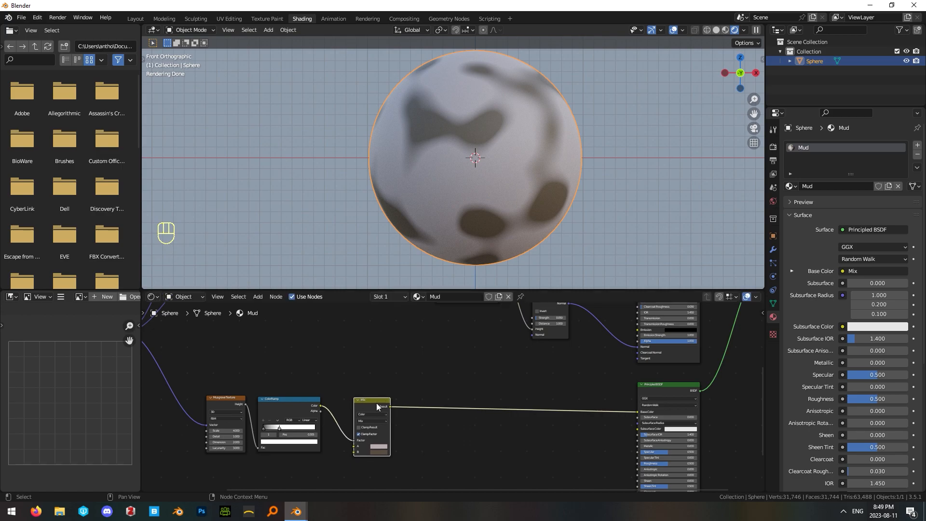
{"action": "scroll", "coordinate": [623, 450], "scroll_direction": "up", "scroll_amount": 2}
{"action": "left_click_drag", "start_coordinate": [660, 424], "coordinate": [617, 418]}
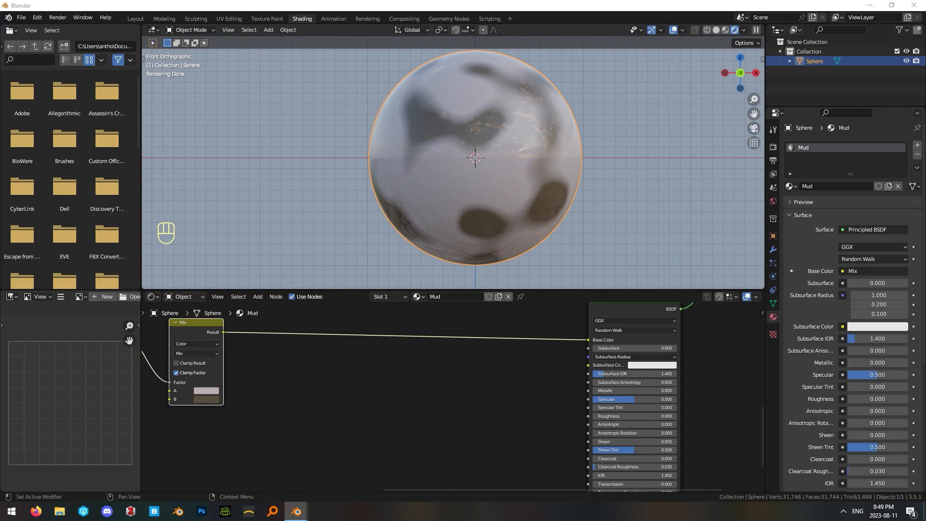
Try moving the white stop of the Musgrave ColorRamp towards the white end, and undo the change.
{"action": "scroll", "coordinate": [236, 411], "scroll_direction": "down", "scroll_amount": 2}
{"action": "middle_click_drag", "start_coordinate": [236, 412], "coordinate": [478, 428]}
{"action": "left_click_drag", "start_coordinate": [347, 366], "coordinate": [361, 387]}
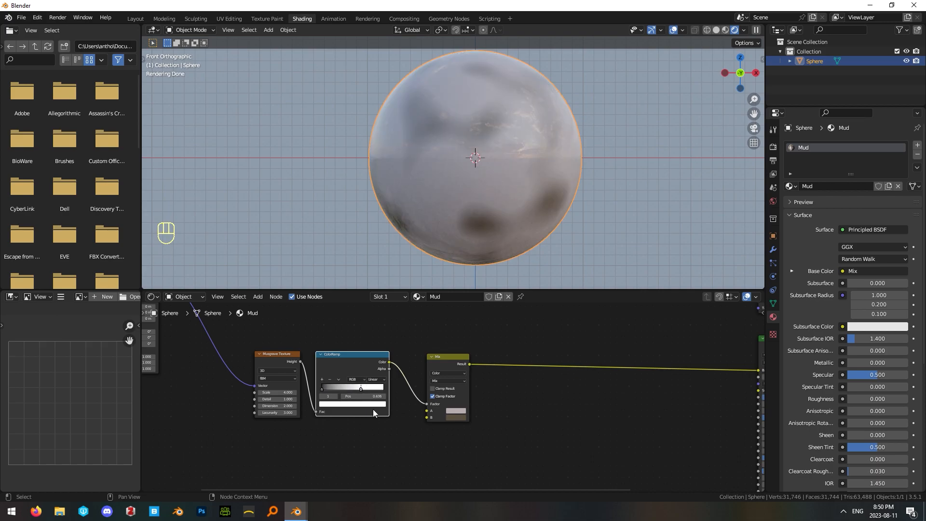
{"action": "key", "text": "ctrl+z"}
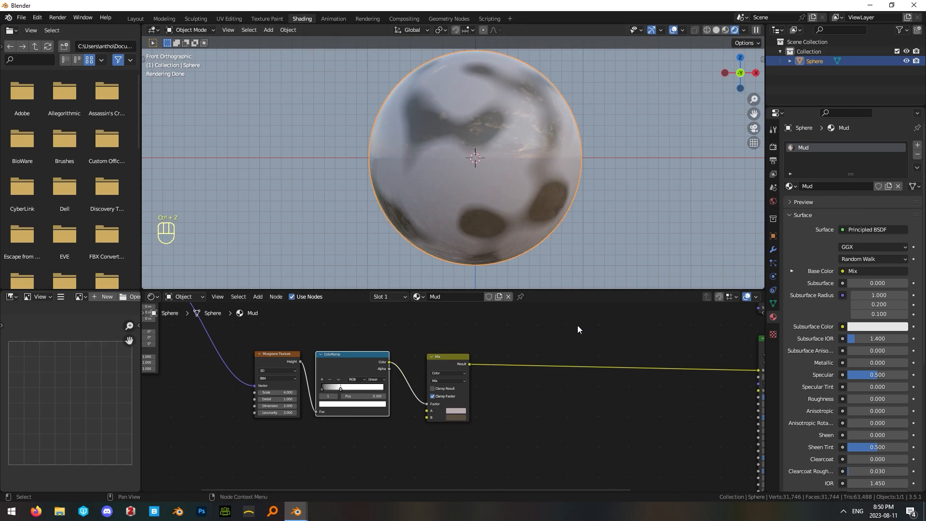
Bring the Mix node closer to the ColorRamp and move the Material Output farther away from the Principled BSDFs.
{"action": "left_click_drag", "start_coordinate": [452, 360], "coordinate": [434, 358]}
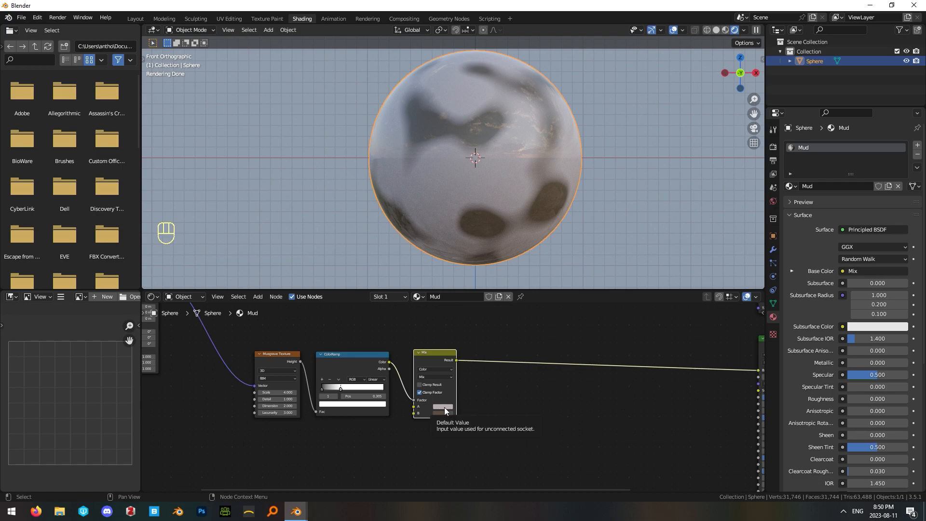
{"action": "key", "text": "Home"}
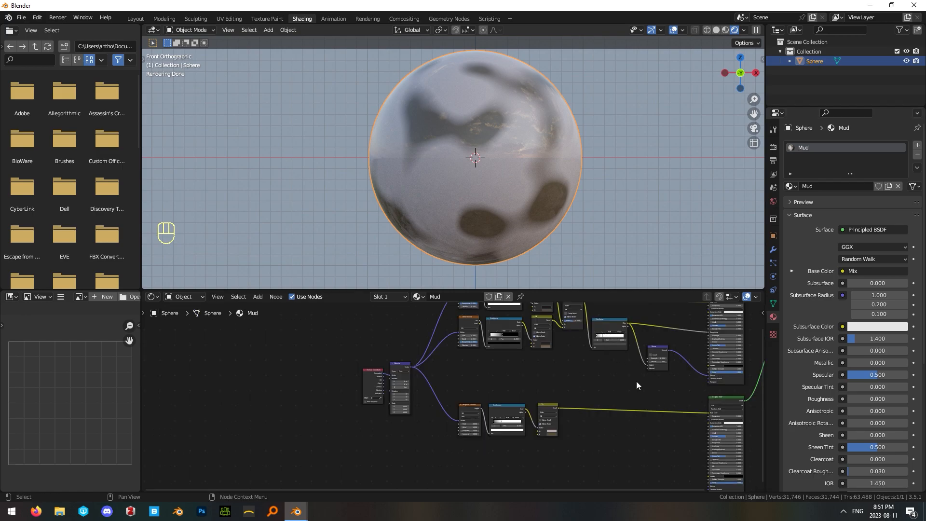
{"action": "middle_click_drag", "start_coordinate": [641, 393], "coordinate": [557, 373]}
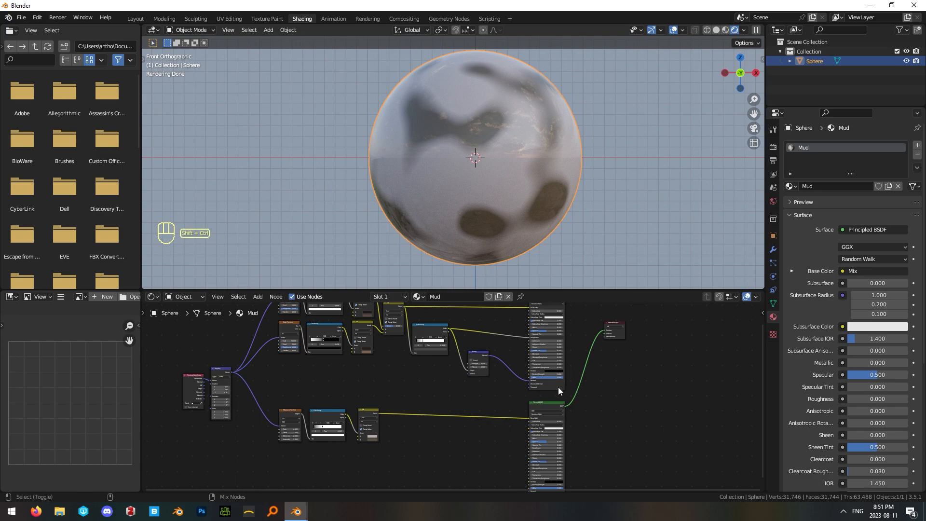
{"action": "left_click", "coordinate": [558, 387], "text": "ctrl+shift"}
{"action": "left_click", "coordinate": [554, 405], "text": "ctrl+shift"}
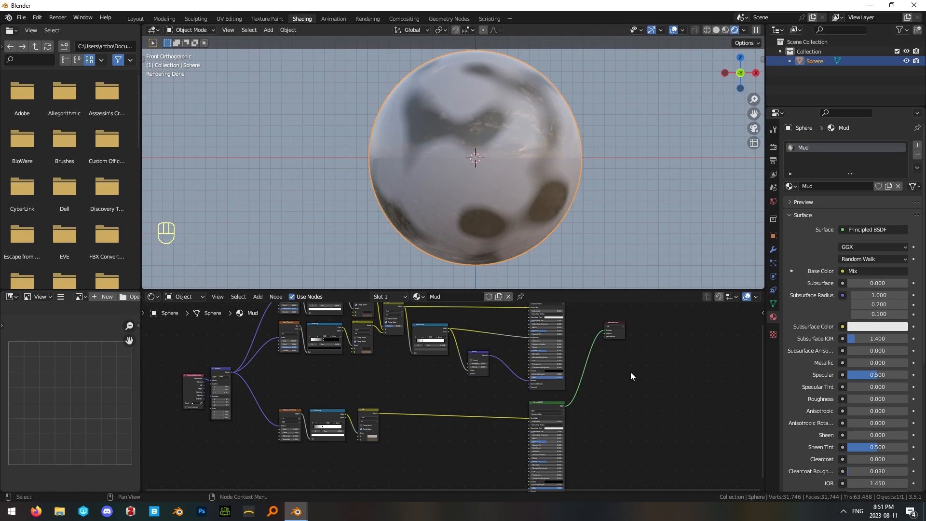
{"action": "scroll", "coordinate": [630, 372], "scroll_direction": "down", "scroll_amount": 2}
{"action": "middle_click_drag", "start_coordinate": [630, 372], "coordinate": [613, 376]}
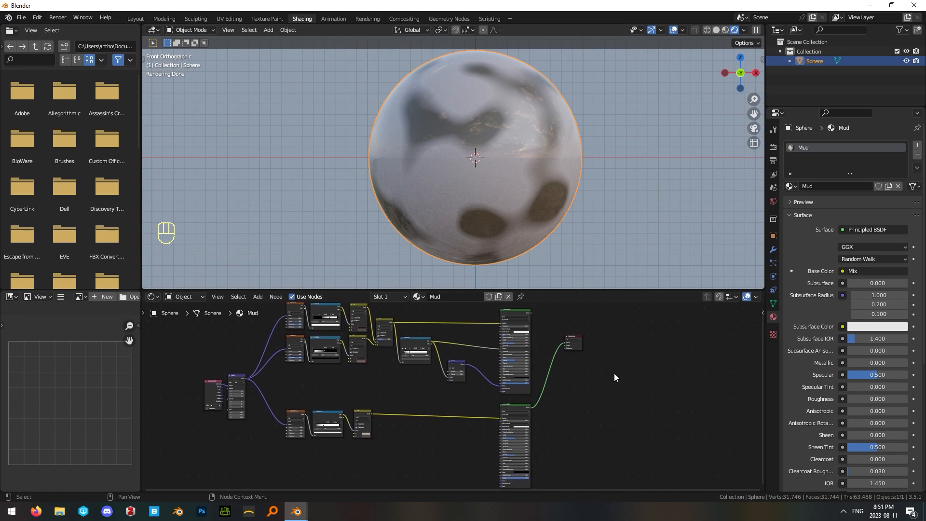
{"action": "left_click_drag", "start_coordinate": [578, 349], "coordinate": [673, 399]}
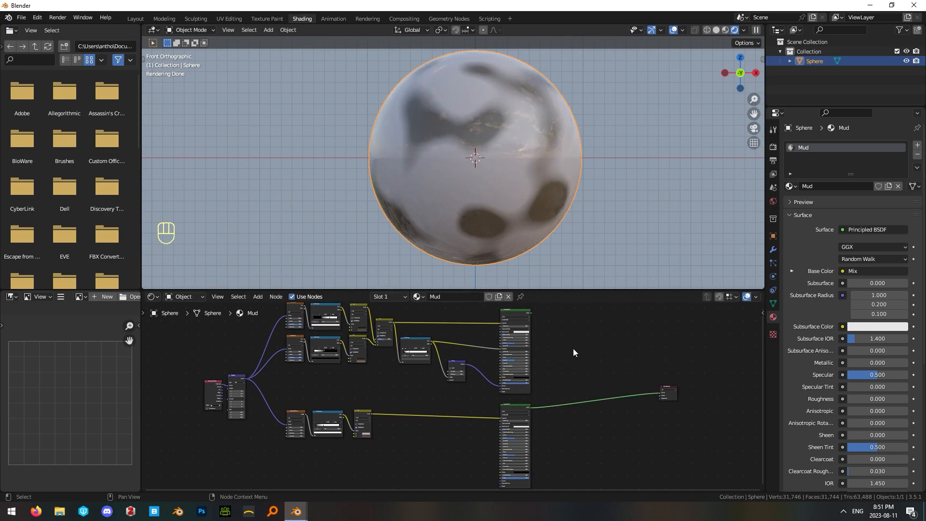
Add a Mix Shader node in the gap between the two Principled BSDFs and the Material Output.
{"action": "key", "text": "shift+a"}
{"action": "left_click", "coordinate": [573, 349]}
{"action": "type", "text": "mix"}
{"action": "left_click", "coordinate": [588, 374]}
{"action": "left_click", "coordinate": [618, 396]}
{"action": "scroll", "coordinate": [595, 343], "scroll_direction": "up", "scroll_amount": 2}
{"action": "middle_click_drag", "start_coordinate": [605, 374], "coordinate": [490, 388]}
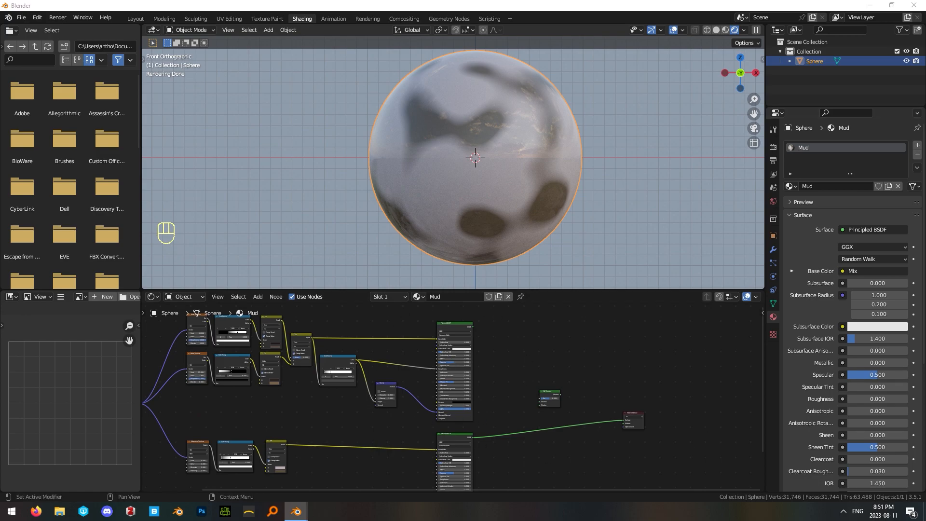
Connect the original Principled BSDF to the Mix Shader's first Shader input and the duplicate to its second.
{"action": "scroll", "coordinate": [574, 383], "scroll_direction": "up", "scroll_amount": 2}
{"action": "left_click_drag", "start_coordinate": [436, 324], "coordinate": [527, 426]}
{"action": "scroll", "coordinate": [527, 426], "scroll_direction": "up", "scroll_amount": 3}
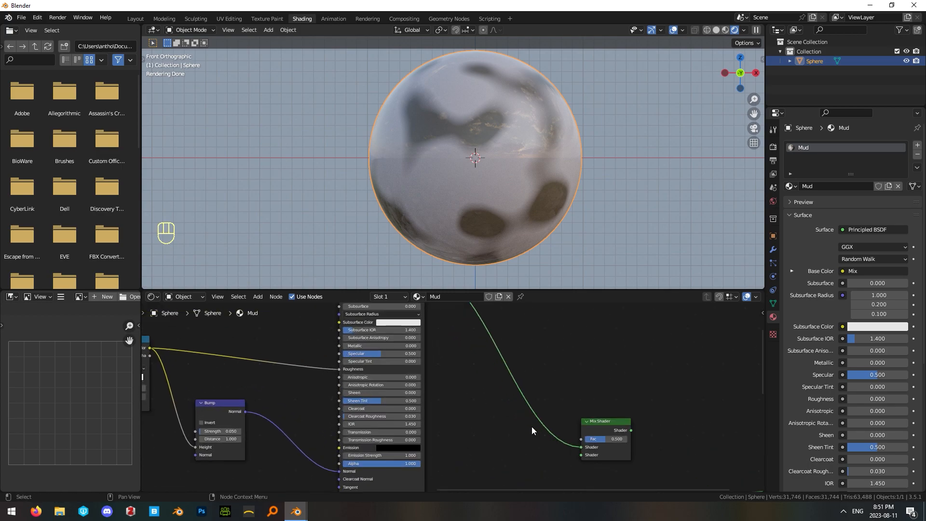
{"action": "middle_click_drag", "start_coordinate": [528, 439], "coordinate": [535, 408]}
{"action": "left_click_drag", "start_coordinate": [404, 446], "coordinate": [563, 369]}
Connect the Musgrave Texture's Height to the Mix Shader's Fac and route the Mix Shader into the Material Output's Surface.
{"action": "scroll", "coordinate": [331, 362], "scroll_direction": "down", "scroll_amount": 3}
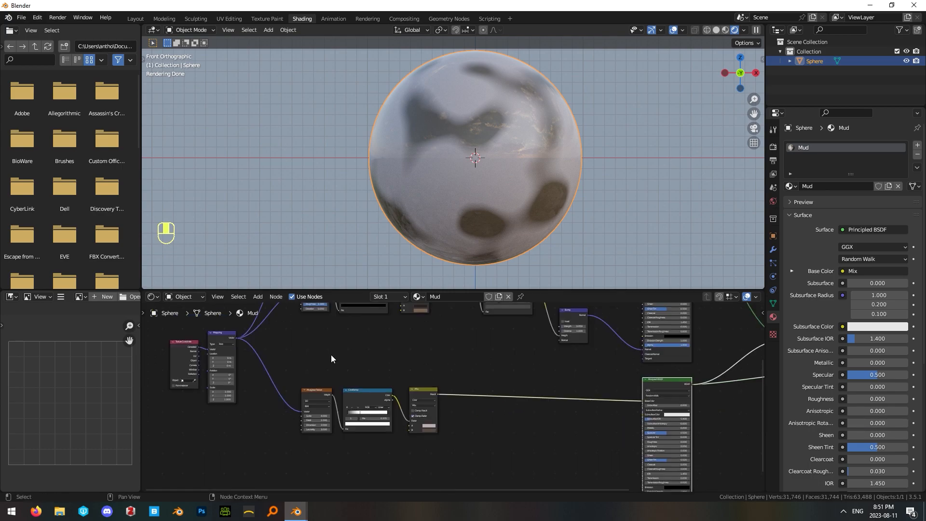
{"action": "left_click_drag", "start_coordinate": [328, 401], "coordinate": [325, 400]}
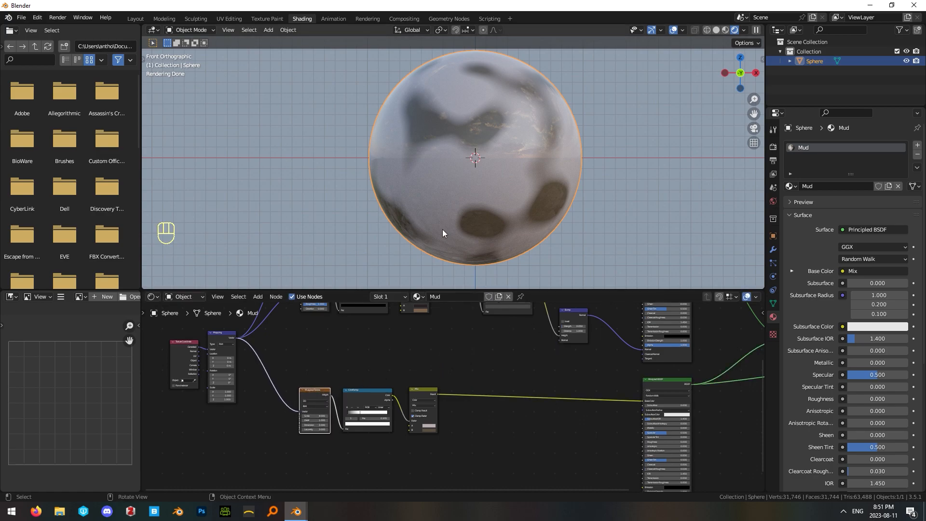
{"action": "left_click", "coordinate": [367, 360]}
{"action": "left_click_drag", "start_coordinate": [329, 395], "coordinate": [668, 331]}
{"action": "middle_click_drag", "start_coordinate": [732, 366], "coordinate": [645, 422]}
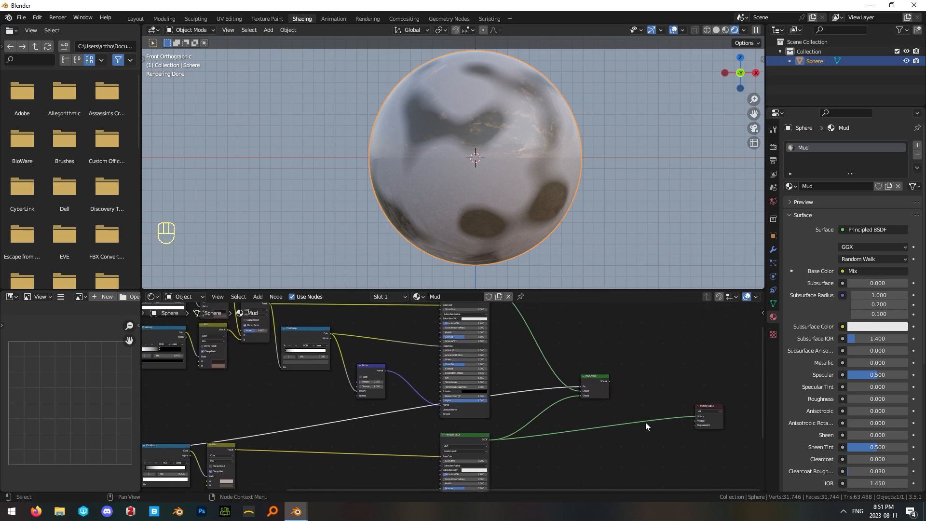
{"action": "left_click", "coordinate": [598, 381], "text": "ctrl+shift"}
{"action": "left_click", "coordinate": [614, 355]}
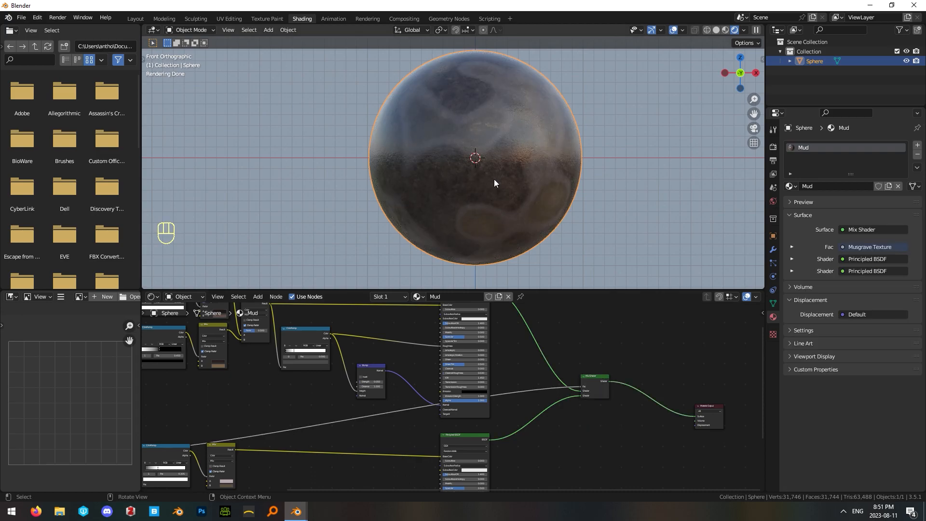
Move the Musgrave Texture's ColorRamp and Mix nodes down to free space along the link to the Mix Shader.
{"action": "middle_click_drag", "start_coordinate": [261, 386], "coordinate": [510, 356]}
{"action": "scroll", "coordinate": [454, 389], "scroll_direction": "up", "scroll_amount": 3}
{"action": "middle_click_drag", "start_coordinate": [453, 389], "coordinate": [449, 364]}
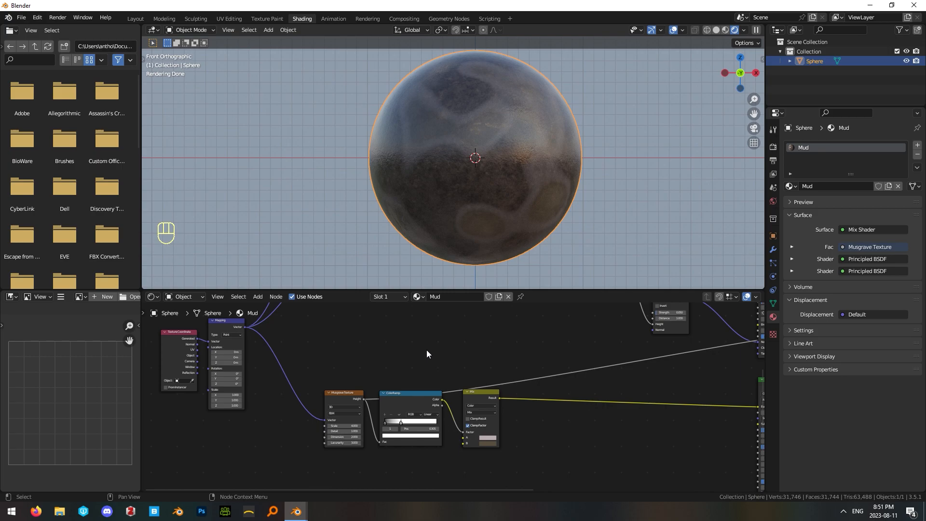
{"action": "scroll", "coordinate": [405, 388], "scroll_direction": "down", "scroll_amount": 2}
{"action": "scroll", "coordinate": [453, 373], "scroll_direction": "up", "scroll_amount": 2}
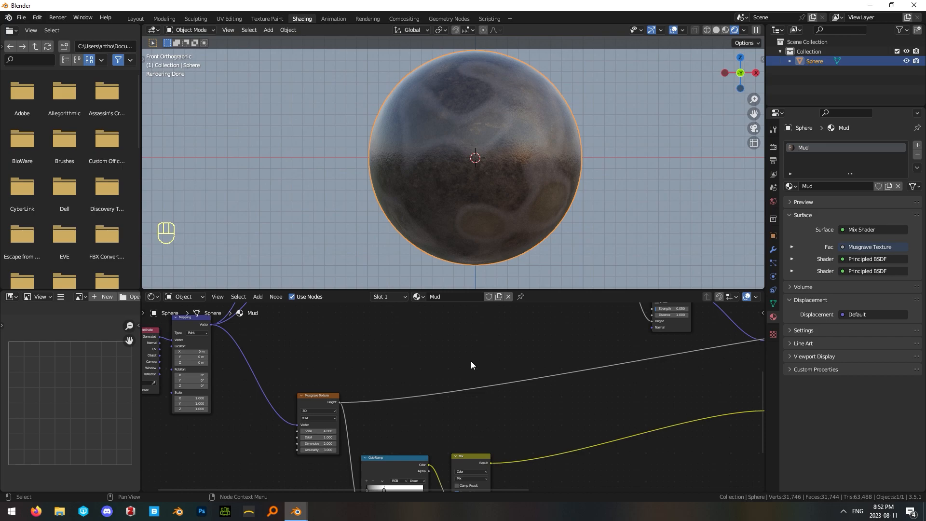
Insert a new ColorRamp into the link between the Musgrave Texture's Height and the Mix Shader's Fac.
{"action": "key", "text": "shift+a"}
{"action": "left_click", "coordinate": [360, 352]}
{"action": "type", "text": "color"}
{"action": "key", "text": "Return"}
{"action": "key", "text": "shift+a"}
{"action": "left_click", "coordinate": [390, 360]}
{"action": "type", "text": "color"}
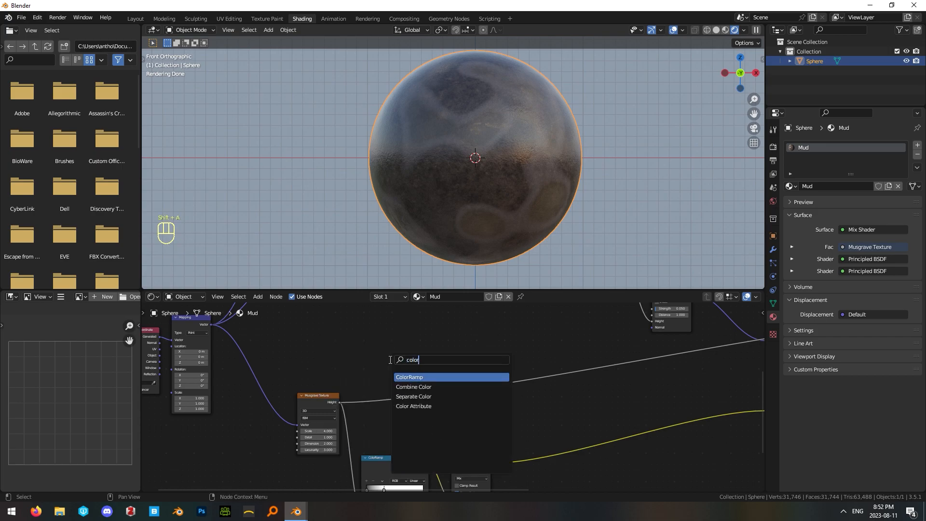
{"action": "key", "text": "Return"}
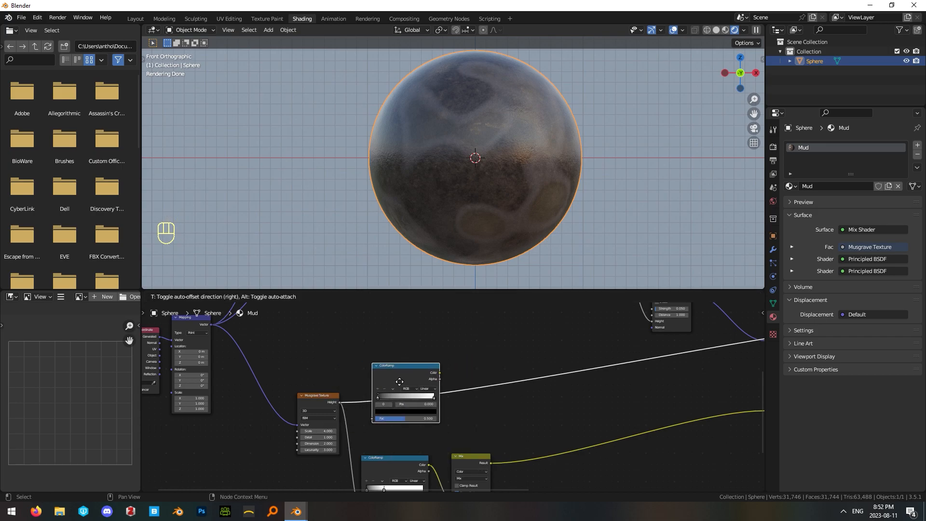
{"action": "left_click", "coordinate": [391, 400]}
Place the new ColorRamp above the existing one and lower the Musgrave Texture so it sits beside both ramps.
{"action": "left_click", "coordinate": [392, 349]}
{"action": "middle_click_drag", "start_coordinate": [346, 363], "coordinate": [378, 336]}
{"action": "left_click", "coordinate": [355, 378]}
{"action": "left_click_drag", "start_coordinate": [355, 380], "coordinate": [350, 429]}
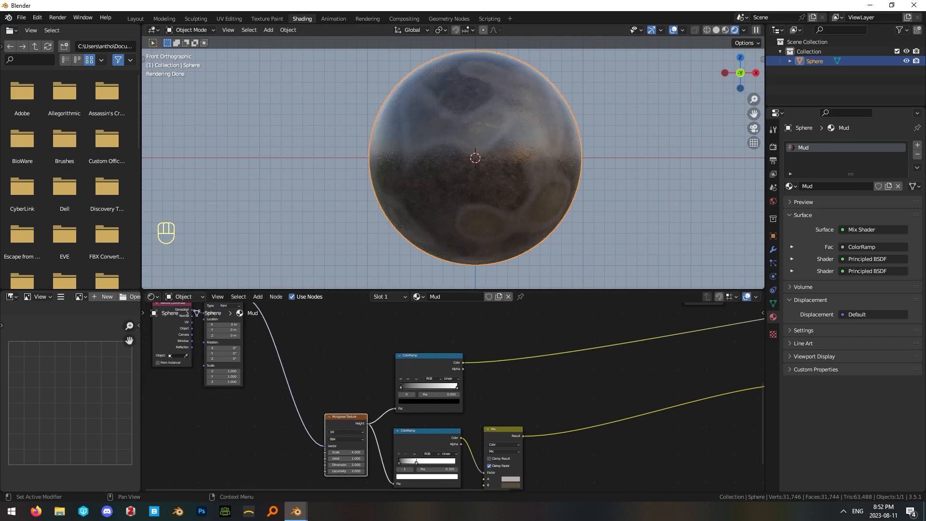
Set the new ColorRamp's black stop to position 0.136 and its white stop to 0.450.
{"action": "scroll", "coordinate": [387, 419], "scroll_direction": "up", "scroll_amount": 3}
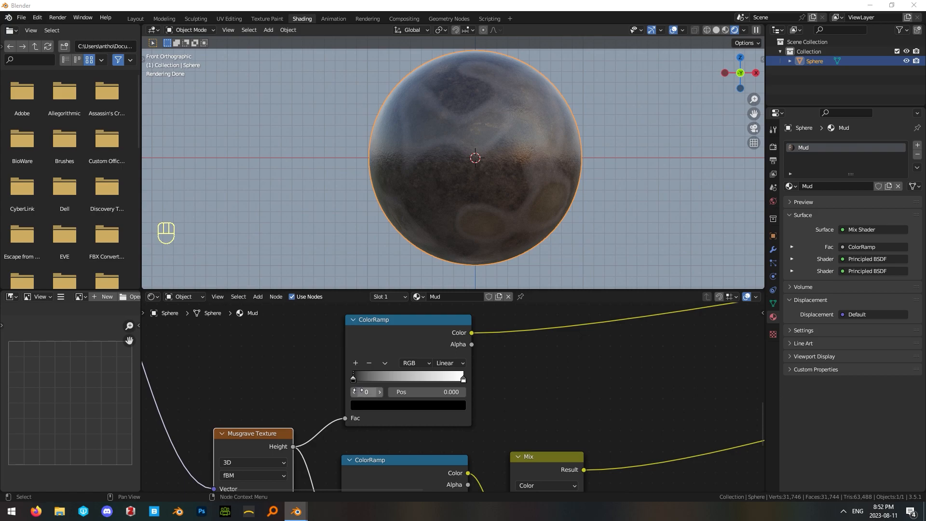
{"action": "left_click_drag", "start_coordinate": [355, 381], "coordinate": [368, 377]}
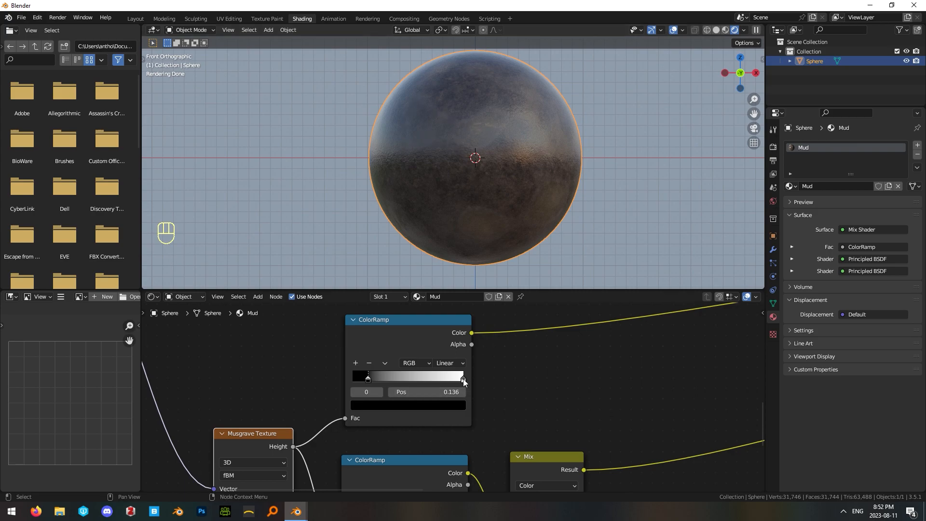
{"action": "left_click_drag", "start_coordinate": [462, 377], "coordinate": [415, 379]}
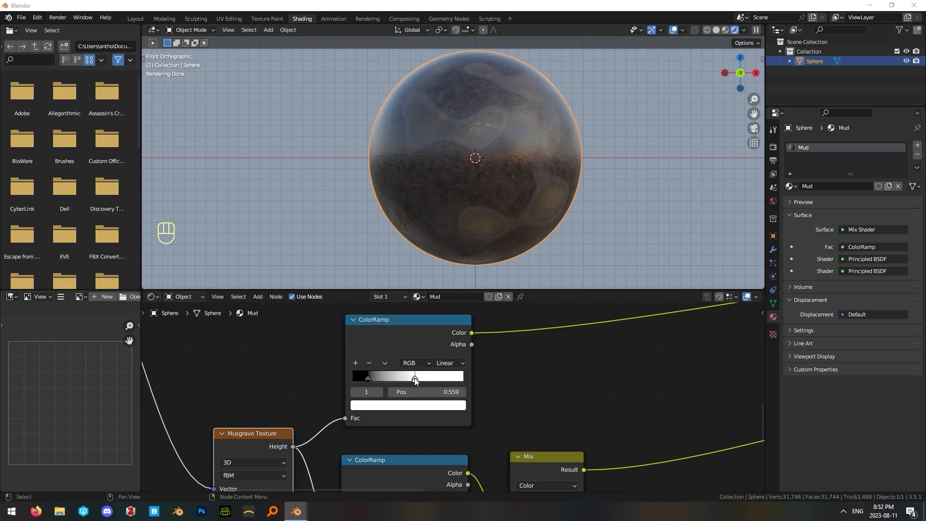
{"action": "left_click_drag", "start_coordinate": [415, 378], "coordinate": [402, 380]}
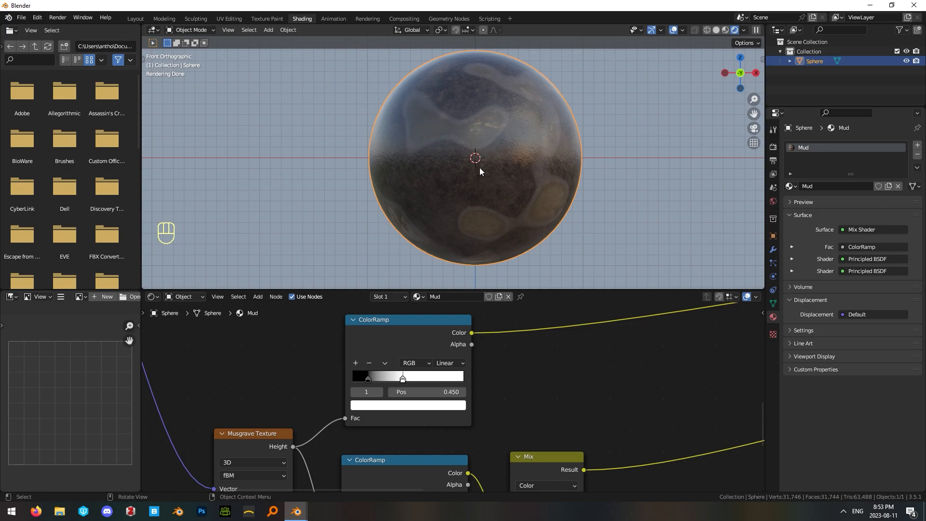
{"action": "scroll", "coordinate": [647, 386], "scroll_direction": "down", "scroll_amount": 5}
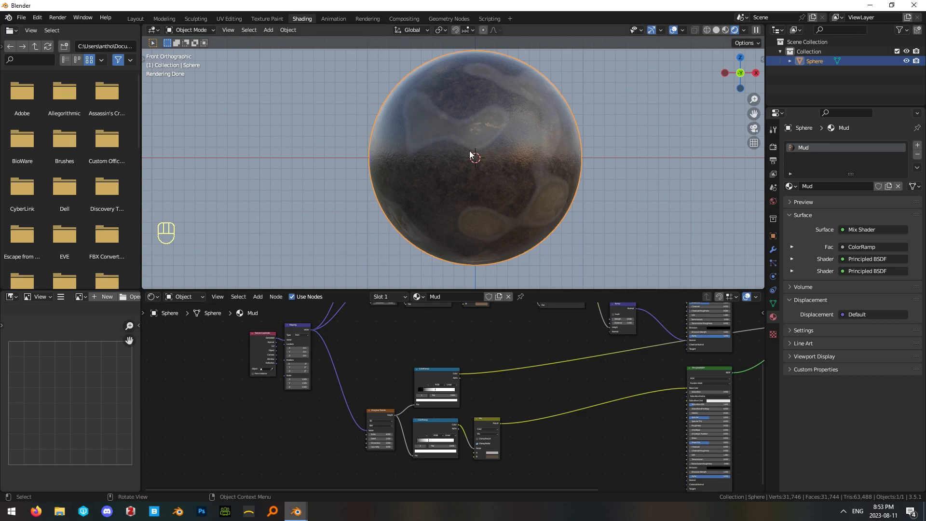
{"action": "middle_click_drag", "start_coordinate": [505, 340], "coordinate": [481, 368]}
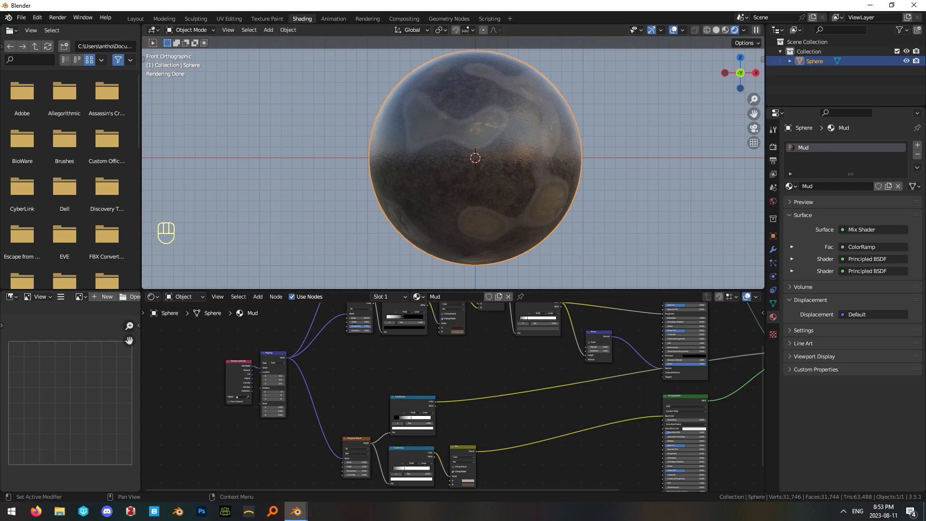
{"action": "scroll", "coordinate": [512, 426], "scroll_direction": "up", "scroll_amount": 2}
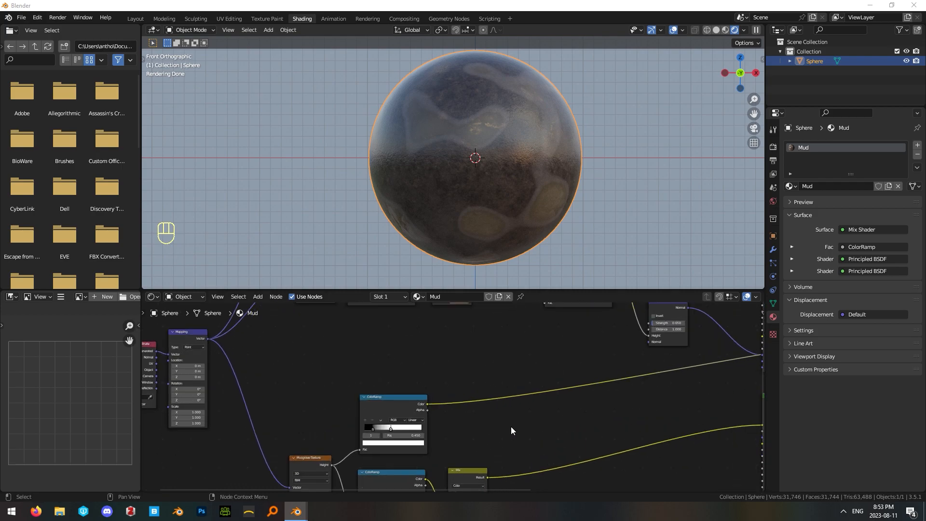
{"action": "key", "text": "ctrl"}
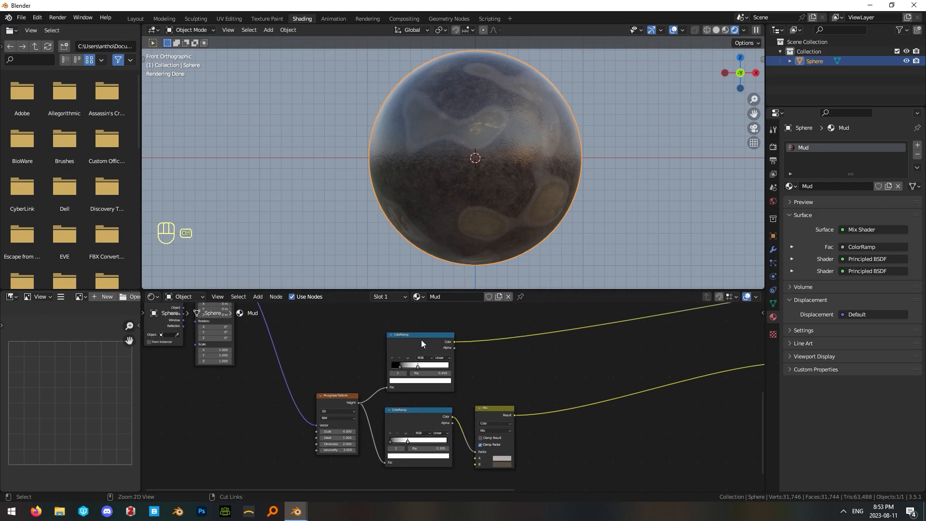
Preview the upper Musgrave ColorRamp's mask on the sphere and check where the ramps connect in the node tree.
{"action": "left_click", "coordinate": [422, 339], "text": "ctrl+shift"}
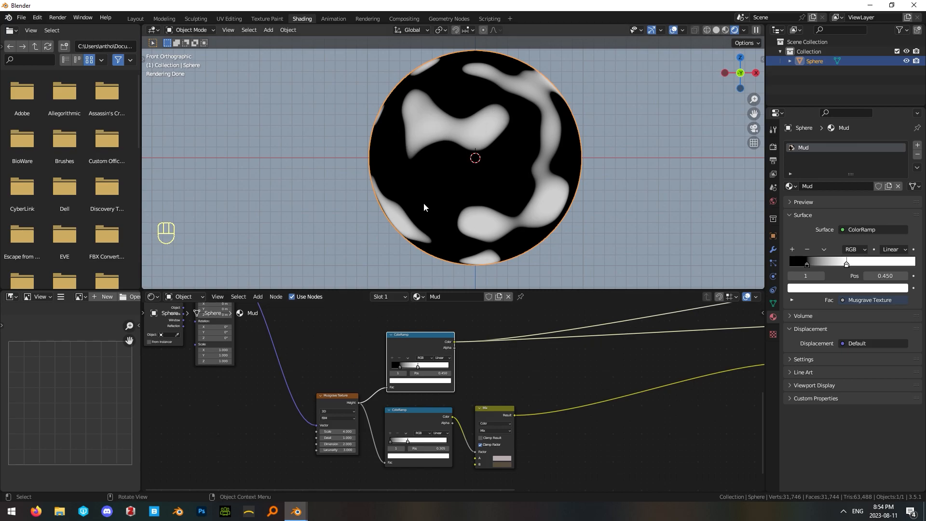
{"action": "scroll", "coordinate": [458, 397], "scroll_direction": "down", "scroll_amount": 4}
{"action": "middle_click_drag", "start_coordinate": [587, 468], "coordinate": [616, 421]}
{"action": "middle_click_drag", "start_coordinate": [606, 376], "coordinate": [511, 420]}
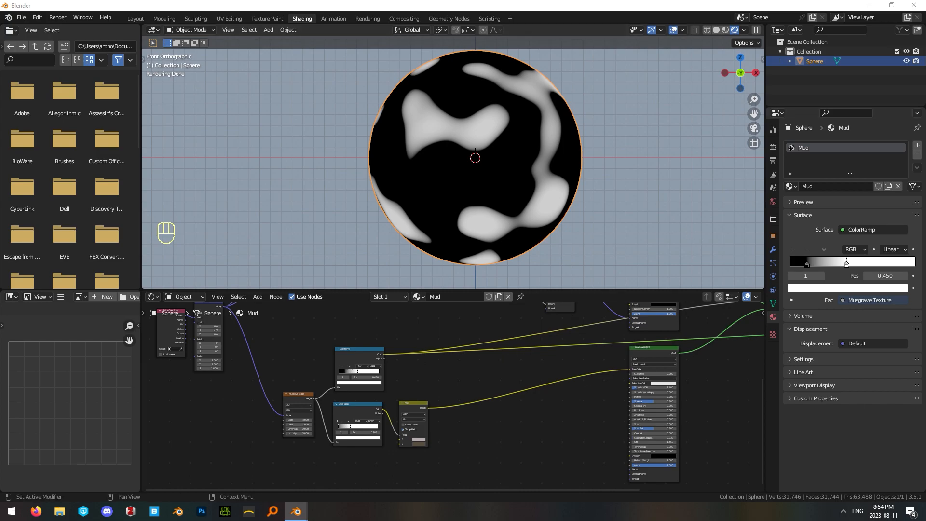
Add a Noise Texture node in the free space below the Musgrave Texture's nodes.
{"action": "middle_click_drag", "start_coordinate": [302, 436], "coordinate": [470, 367]}
{"action": "key", "text": "shift+a"}
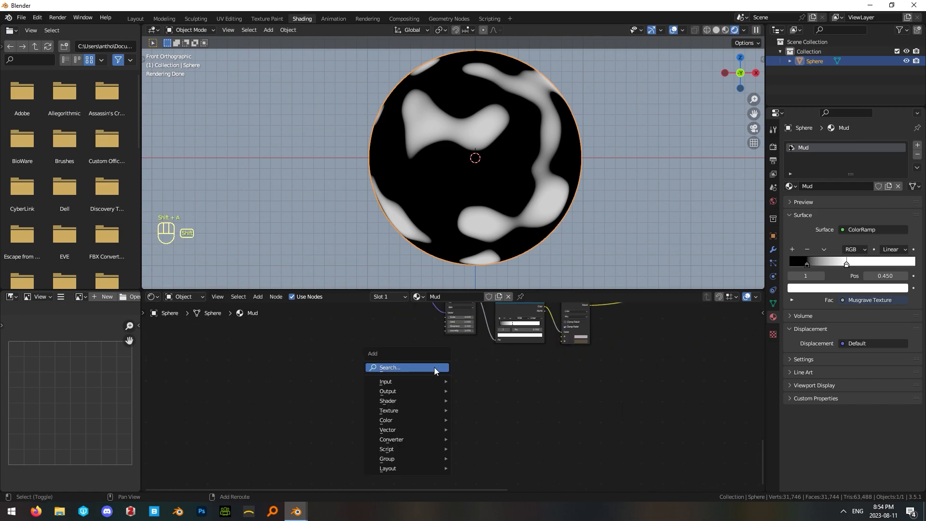
{"action": "left_click", "coordinate": [434, 367]}
{"action": "type", "text": "noise"}
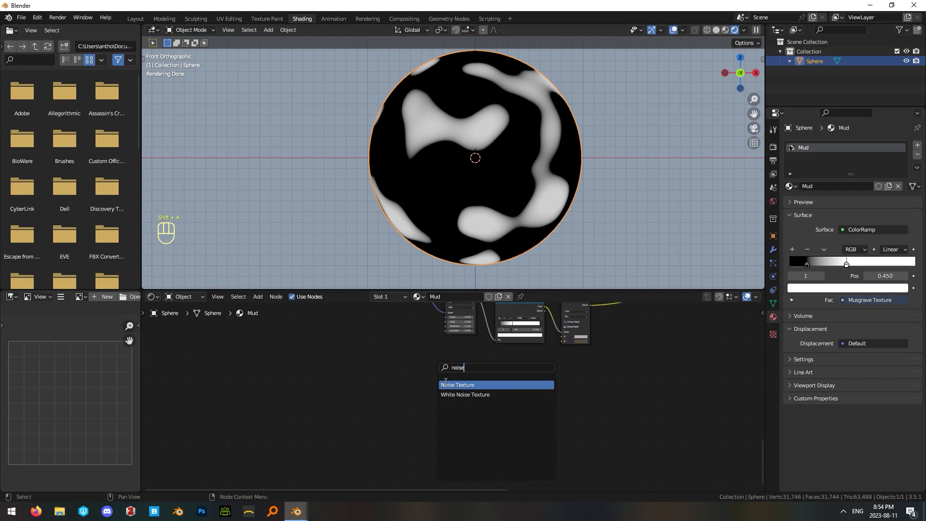
{"action": "left_click", "coordinate": [446, 384]}
{"action": "left_click", "coordinate": [451, 386]}
Move the Texture Coordinate and Mapping nodes down so they sit beside the Musgrave Texture and the new Noise Texture.
{"action": "middle_click_drag", "start_coordinate": [353, 342], "coordinate": [371, 417]}
{"action": "scroll", "coordinate": [427, 328], "scroll_direction": "down", "scroll_amount": 2}
{"action": "middle_click_drag", "start_coordinate": [429, 326], "coordinate": [444, 378]}
{"action": "left_click_drag", "start_coordinate": [281, 348], "coordinate": [401, 413]}
{"action": "left_click_drag", "start_coordinate": [411, 344], "coordinate": [375, 440]}
{"action": "middle_click_drag", "start_coordinate": [413, 400], "coordinate": [349, 340]}
{"action": "left_click", "coordinate": [420, 460]}
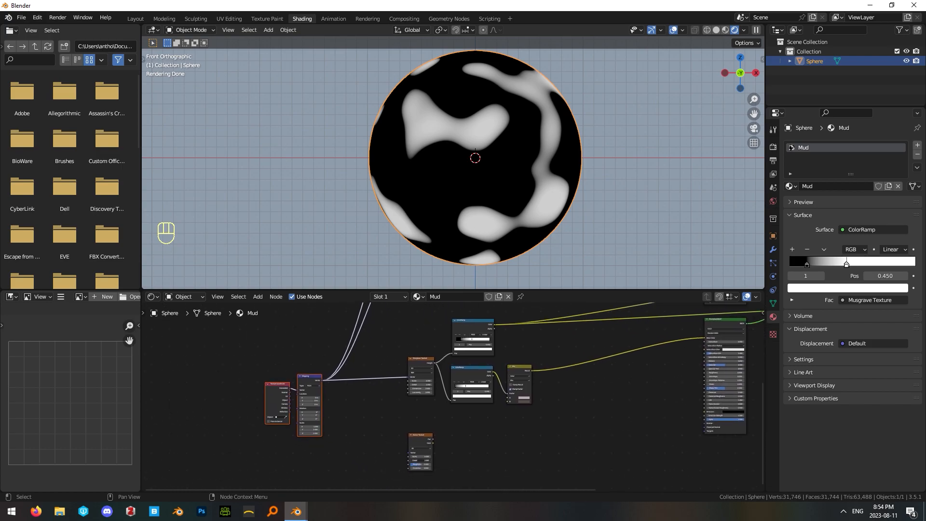
Connect the Mapping node's Vector output to the new Noise Texture's Vector input.
{"action": "scroll", "coordinate": [340, 426], "scroll_direction": "up", "scroll_amount": 5}
{"action": "left_click", "coordinate": [340, 427]}
{"action": "middle_click_drag", "start_coordinate": [339, 429], "coordinate": [390, 388]}
{"action": "left_click_drag", "start_coordinate": [312, 330], "coordinate": [441, 438]}
{"action": "middle_click_drag", "start_coordinate": [518, 403], "coordinate": [520, 368]}
Duplicate the Noise Texture twice and stack both copies below the original.
{"action": "left_click", "coordinate": [463, 359]}
{"action": "key", "text": "shift+d"}
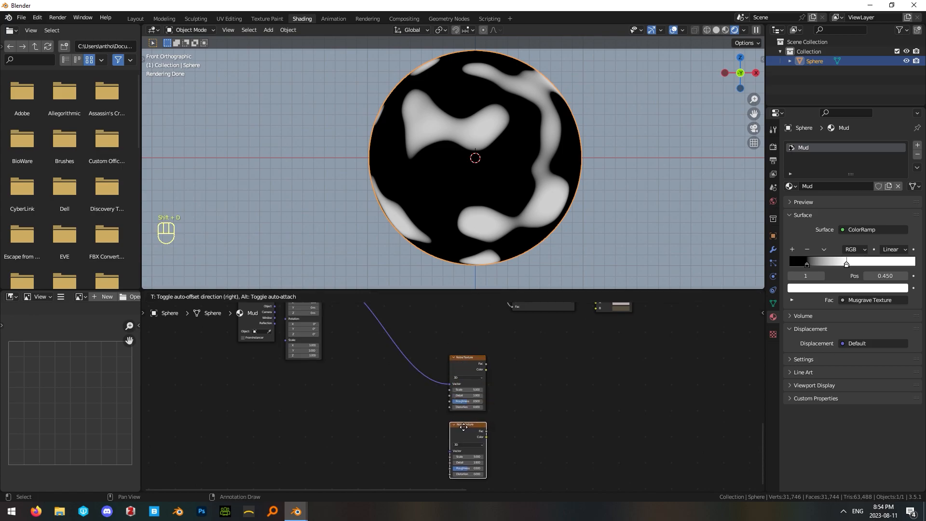
{"action": "left_click", "coordinate": [463, 425]}
{"action": "middle_click_drag", "start_coordinate": [535, 421], "coordinate": [523, 383]}
{"action": "key", "text": "shift+d"}
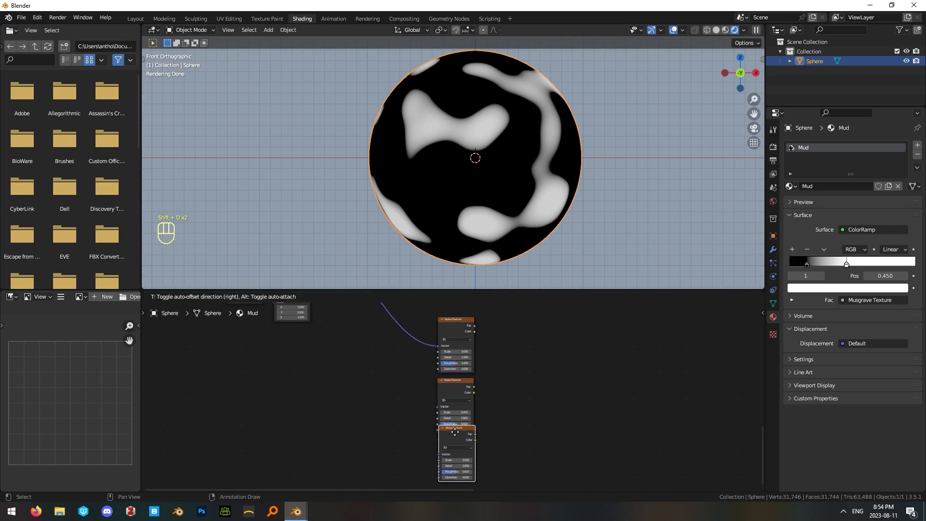
{"action": "left_click", "coordinate": [456, 445]}
{"action": "scroll", "coordinate": [481, 382], "scroll_direction": "up", "scroll_amount": 1}
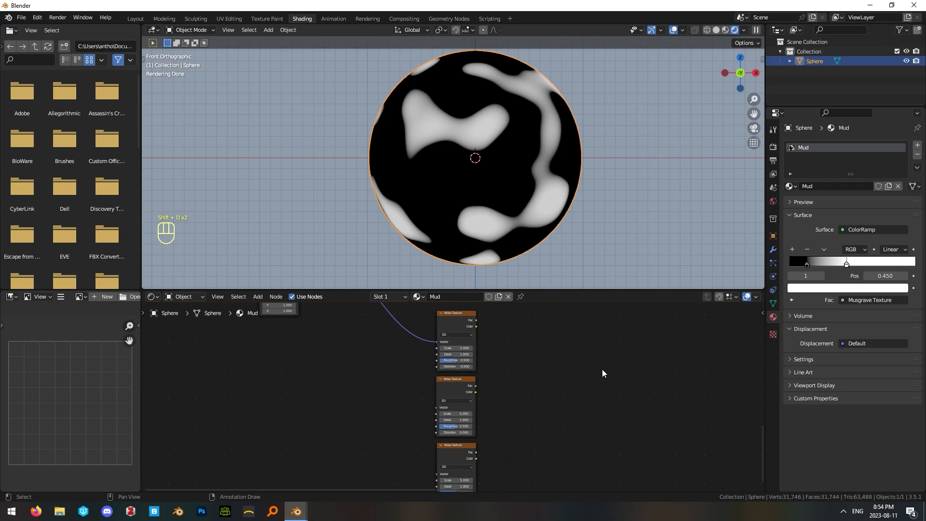
Connect the Mapping node's Vector output to the Vector inputs of both duplicated Noise Textures.
{"action": "middle_click_drag", "start_coordinate": [510, 354], "coordinate": [578, 448]}
{"action": "left_click_drag", "start_coordinate": [365, 323], "coordinate": [503, 473]}
{"action": "middle_click_drag", "start_coordinate": [392, 380], "coordinate": [386, 419]}
{"action": "left_click_drag", "start_coordinate": [361, 331], "coordinate": [504, 468]}
{"action": "middle_click_drag", "start_coordinate": [524, 341], "coordinate": [449, 366]}
Set the topmost of the three Noise Textures to Scale 30 and Detail 5.
{"action": "scroll", "coordinate": [449, 366], "scroll_direction": "up", "scroll_amount": 4}
{"action": "left_click", "coordinate": [448, 337]}
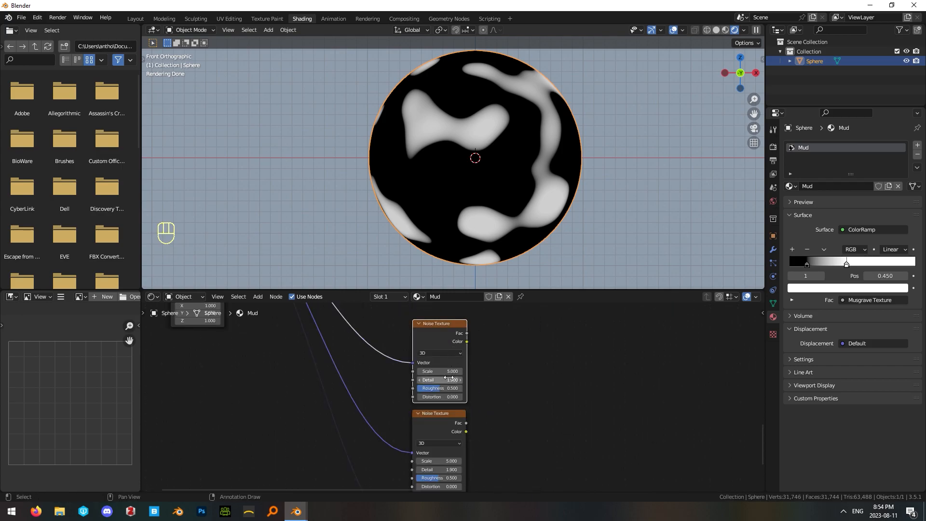
{"action": "left_click", "coordinate": [448, 371]}
{"action": "type", "text": "20"}
{"action": "key", "text": "Return"}
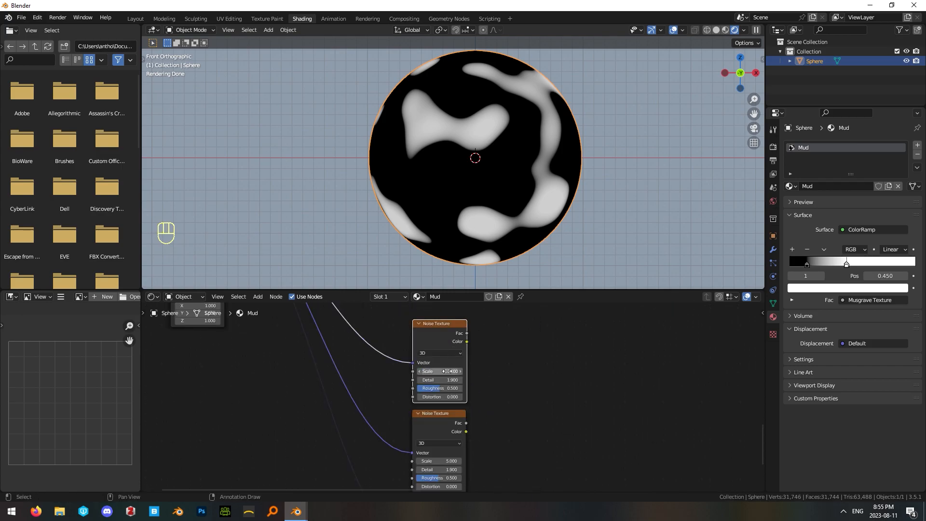
{"action": "left_click", "coordinate": [448, 380]}
{"action": "type", "text": "5"}
{"action": "key", "text": "Return"}
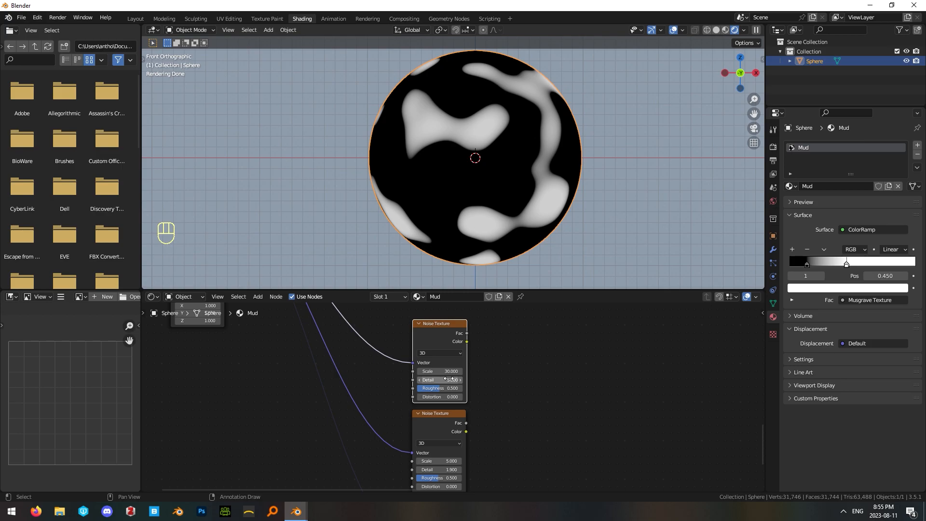
Set the top Noise Texture's Roughness to 0.8 and Distortion to 0.1, and preview it on the sphere.
{"action": "left_click", "coordinate": [448, 388]}
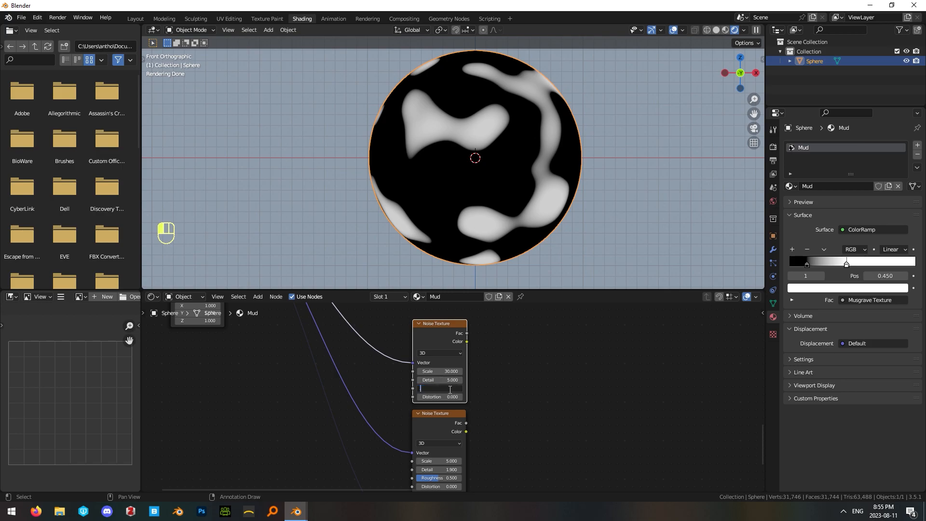
{"action": "type", "text": ".8"}
{"action": "key", "text": "Return"}
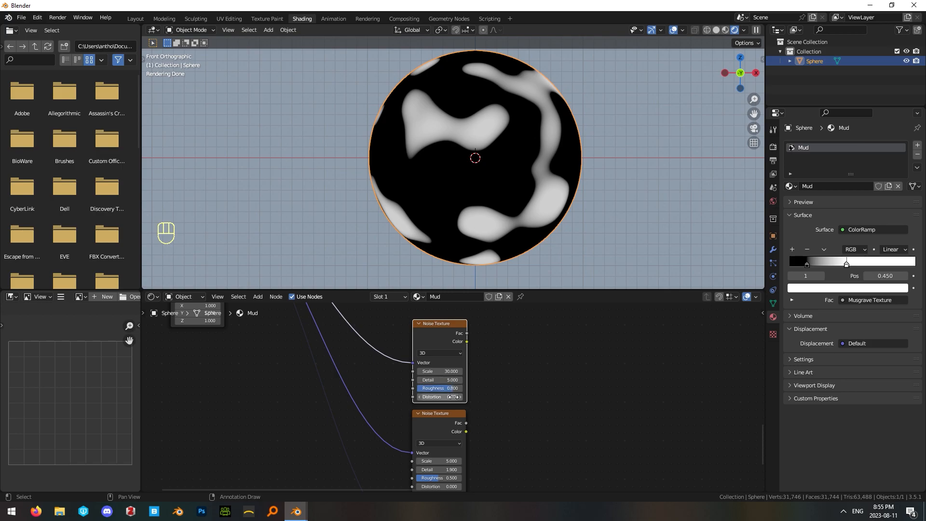
{"action": "left_click", "coordinate": [449, 397]}
{"action": "type", "text": ".1"}
{"action": "key", "text": "Return"}
{"action": "left_click", "coordinate": [494, 390]}
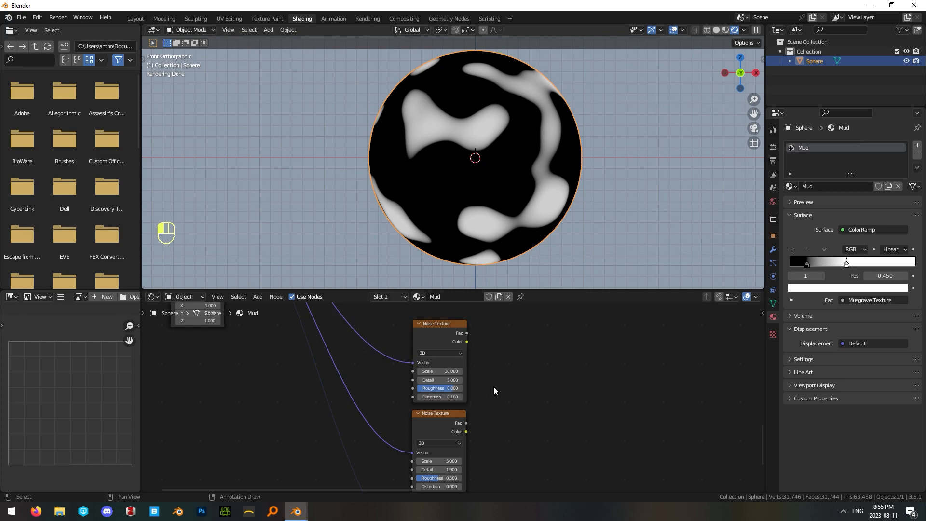
{"action": "left_click", "coordinate": [451, 338], "text": "ctrl+shift"}
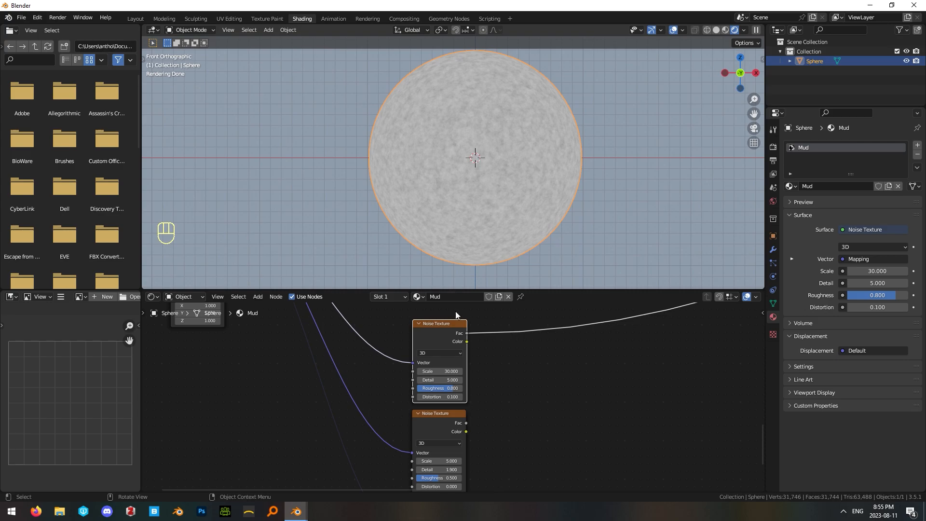
Set the middle Noise Texture's Scale to 25 and Detail to 10, and preview it on the sphere.
{"action": "scroll", "coordinate": [517, 420], "scroll_direction": "up", "scroll_amount": 2}
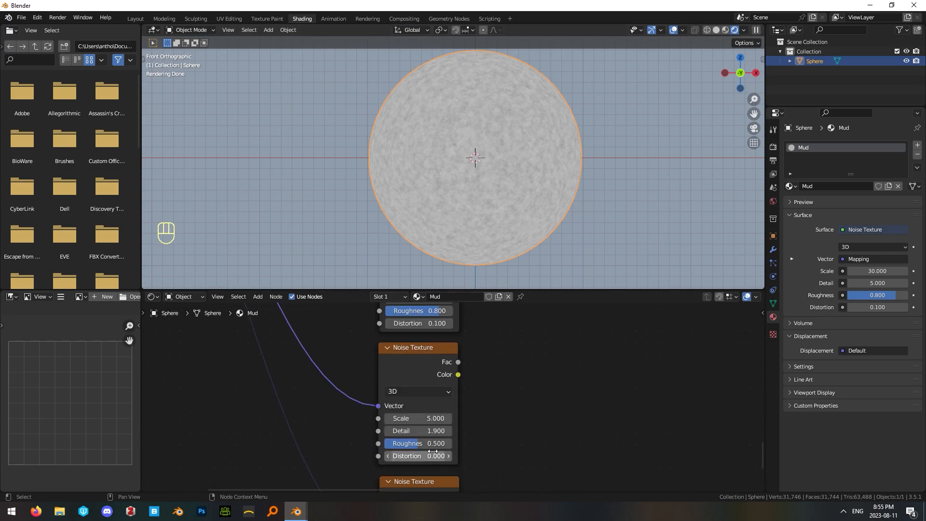
{"action": "left_click", "coordinate": [429, 418]}
{"action": "type", "text": "25"}
{"action": "key", "text": "Return"}
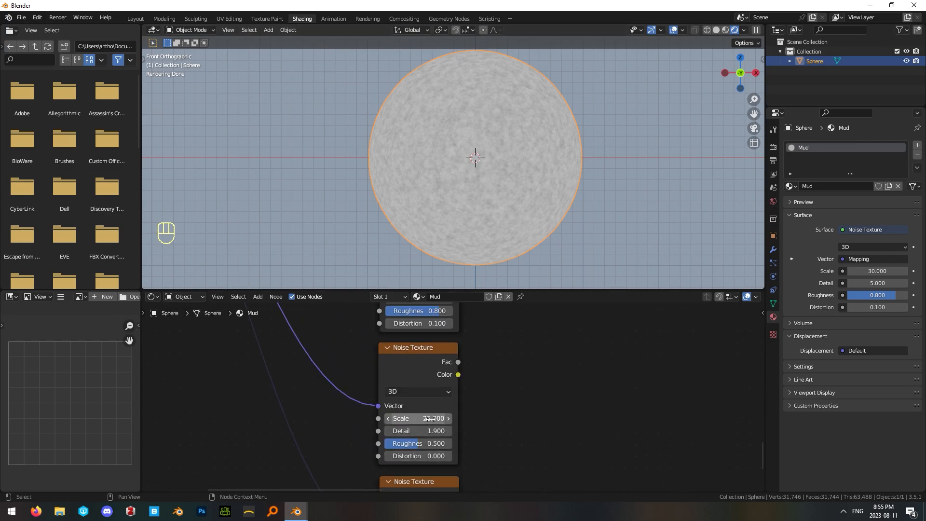
{"action": "left_click", "coordinate": [433, 429]}
{"action": "type", "text": "15"}
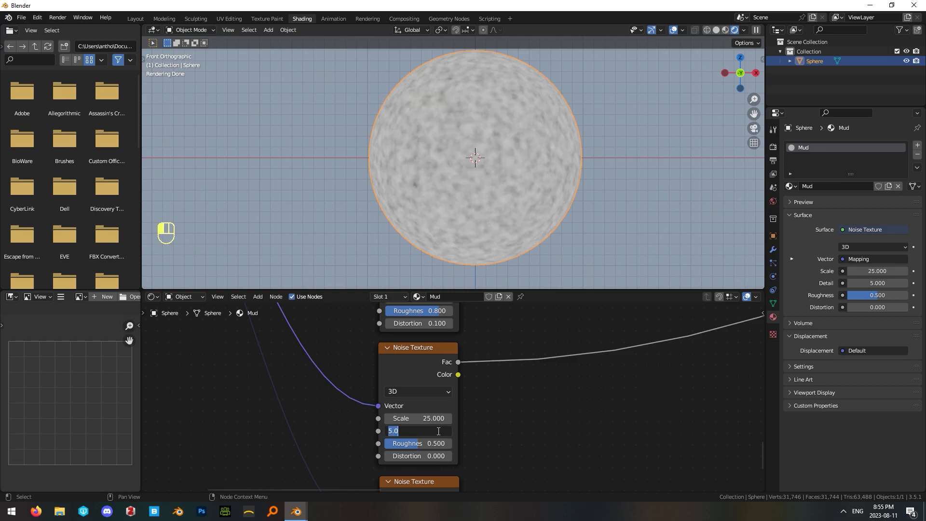
{"action": "type", "text": "10"}
{"action": "key", "text": "Return"}
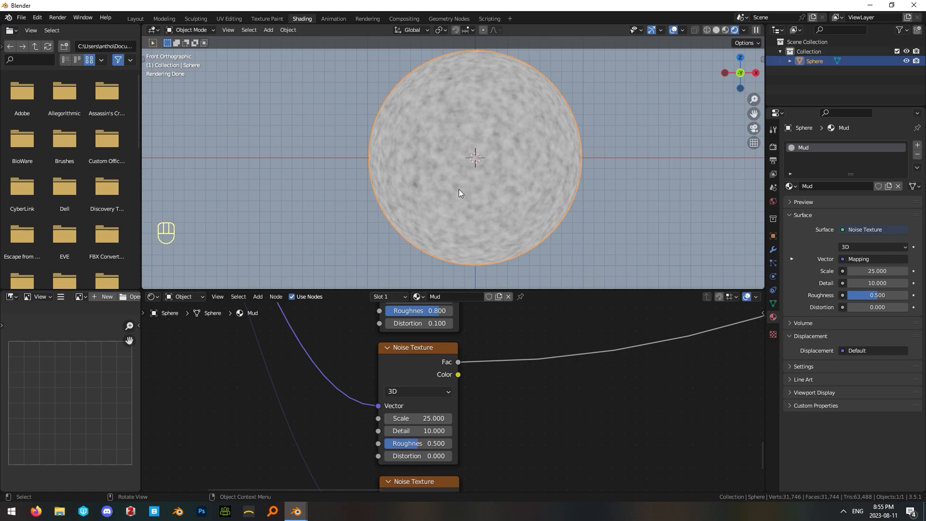
Reduce the middle Noise Texture's Roughness to 0 and raise its Detail to 15.
{"action": "middle_click_drag", "start_coordinate": [550, 456], "coordinate": [524, 385]}
{"action": "left_click_drag", "start_coordinate": [452, 333], "coordinate": [419, 333]}
{"action": "middle_click_drag", "start_coordinate": [499, 360], "coordinate": [489, 417]}
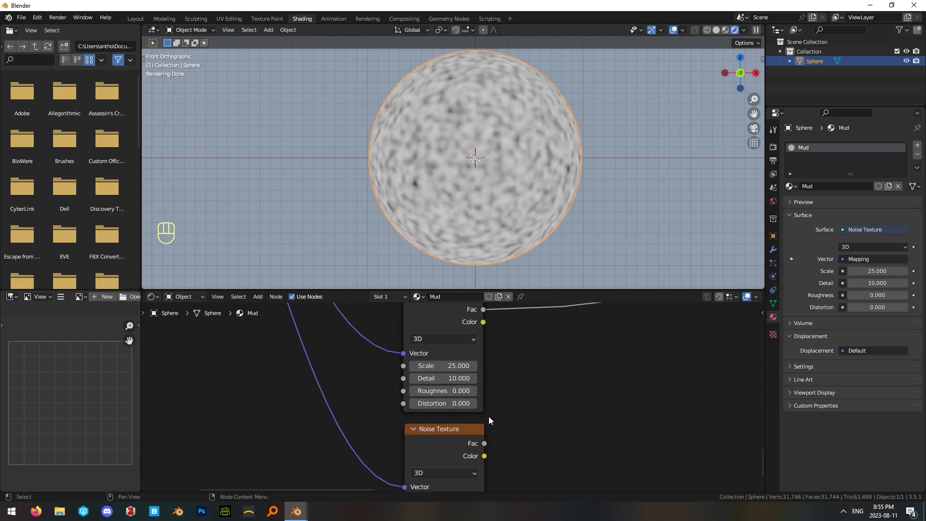
{"action": "left_click_drag", "start_coordinate": [449, 378], "coordinate": [492, 400]}
Compare the top and middle Noise Textures by previewing each one on the sphere.
{"action": "middle_click_drag", "start_coordinate": [571, 369], "coordinate": [569, 456]}
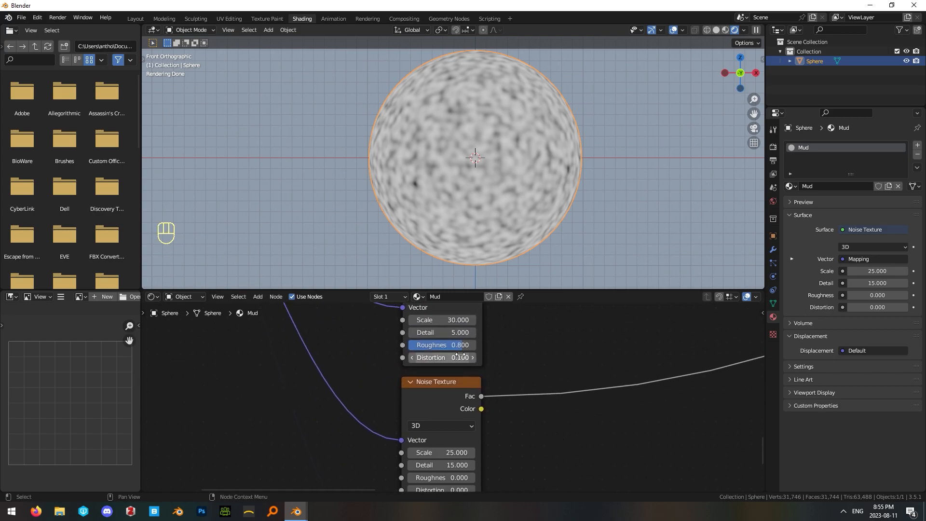
{"action": "left_click", "coordinate": [464, 311], "text": "ctrl+shift"}
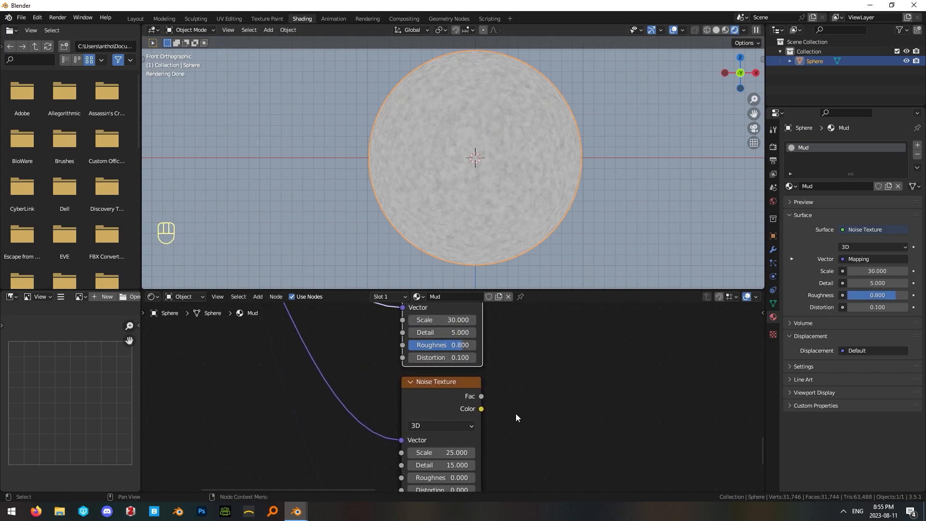
{"action": "left_click", "coordinate": [437, 389], "text": "ctrl+shift"}
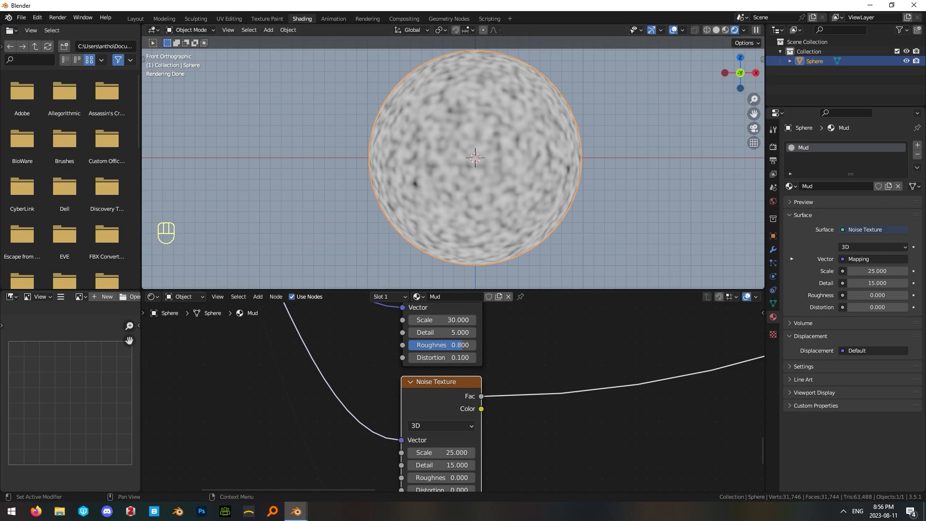
Add a ColorRamp beside the top Noise Texture and connect the noise's Fac output to the ramp's Fac.
{"action": "key", "text": "shift+a"}
{"action": "type", "text": "color"}
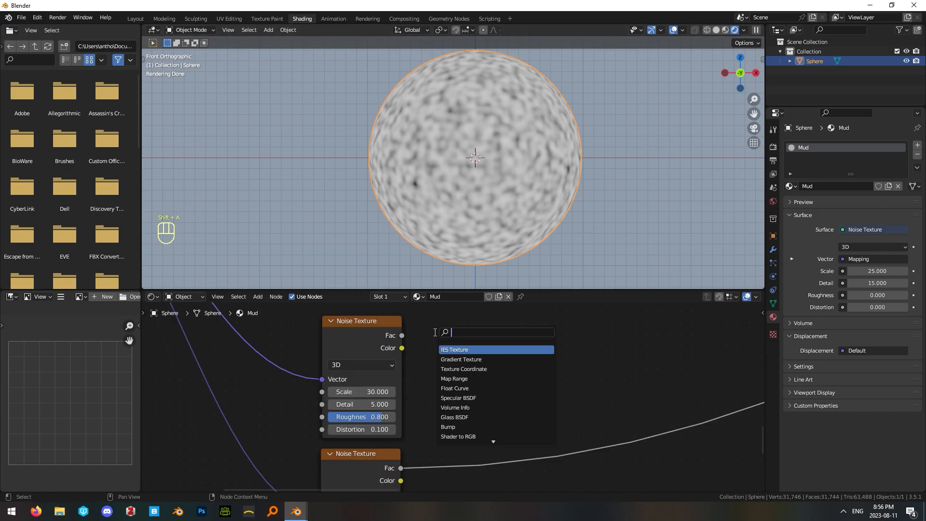
{"action": "key", "text": "Return"}
{"action": "left_click", "coordinate": [415, 357]}
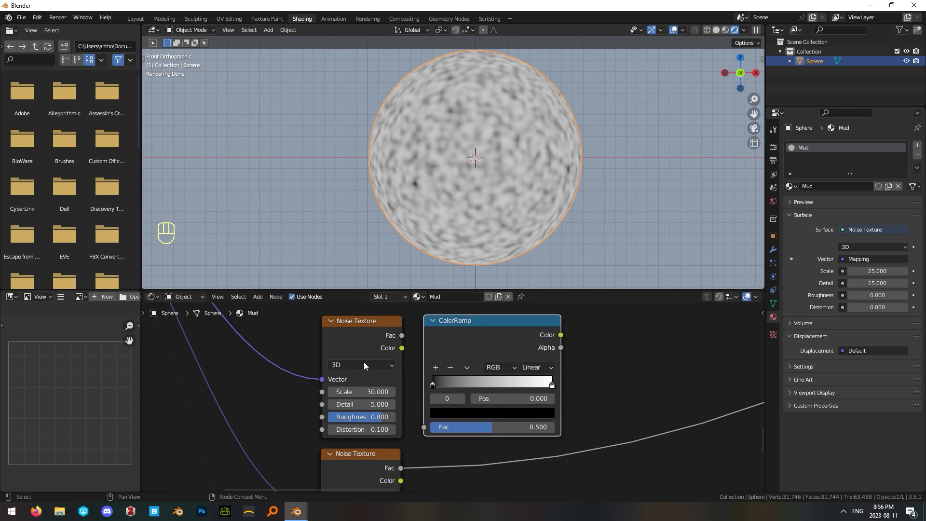
{"action": "left_click_drag", "start_coordinate": [402, 335], "coordinate": [425, 430]}
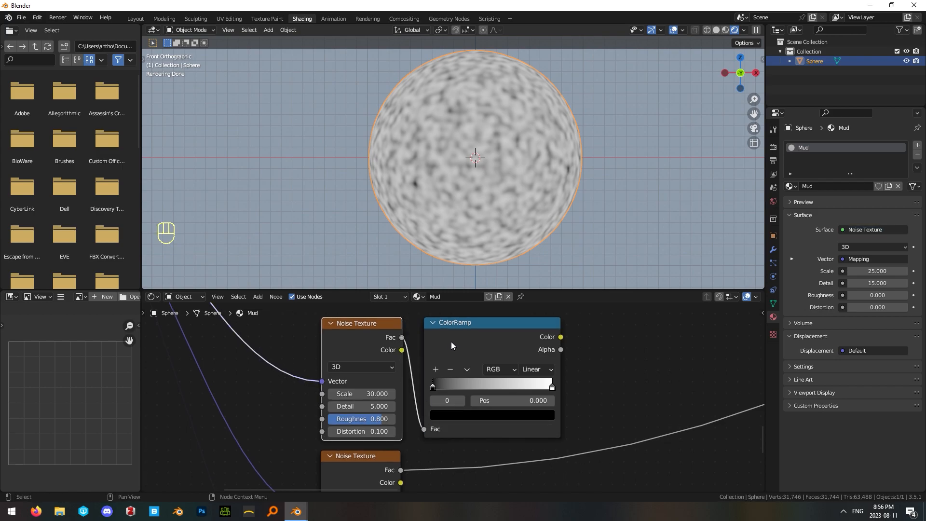
{"action": "left_click_drag", "start_coordinate": [450, 341], "coordinate": [446, 341]}
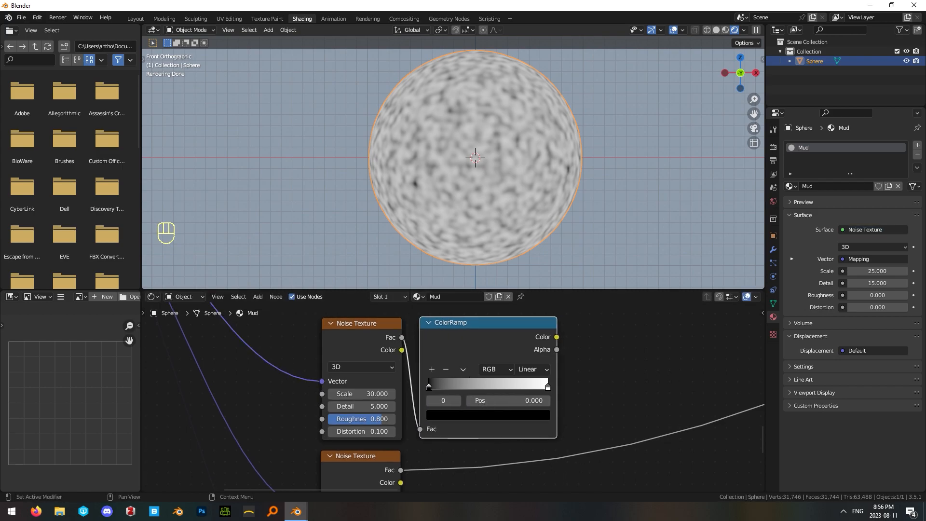
Move the new ColorRamp's black stop to position 0.495 and preview the ramp on the sphere.
{"action": "left_click_drag", "start_coordinate": [430, 386], "coordinate": [495, 389]}
{"action": "left_click", "coordinate": [465, 331], "text": "ctrl+shift"}
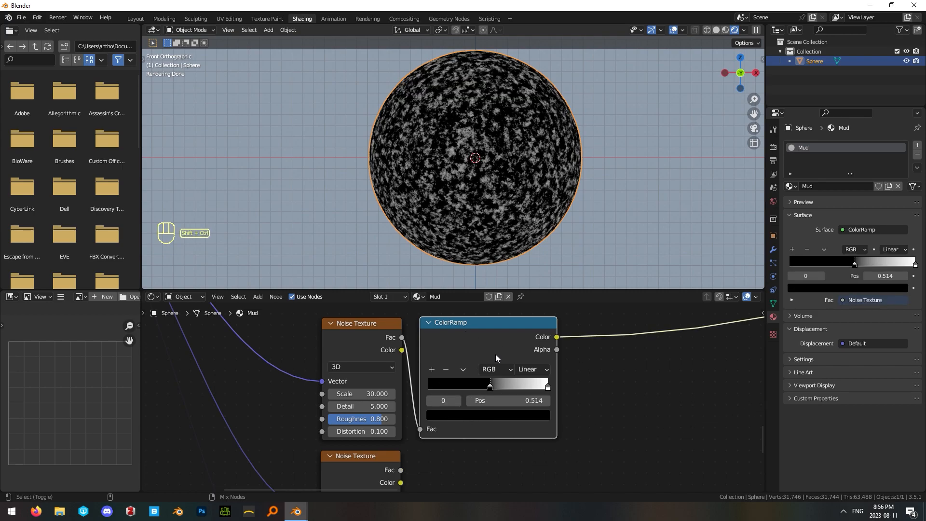
{"action": "left_click", "coordinate": [637, 409]}
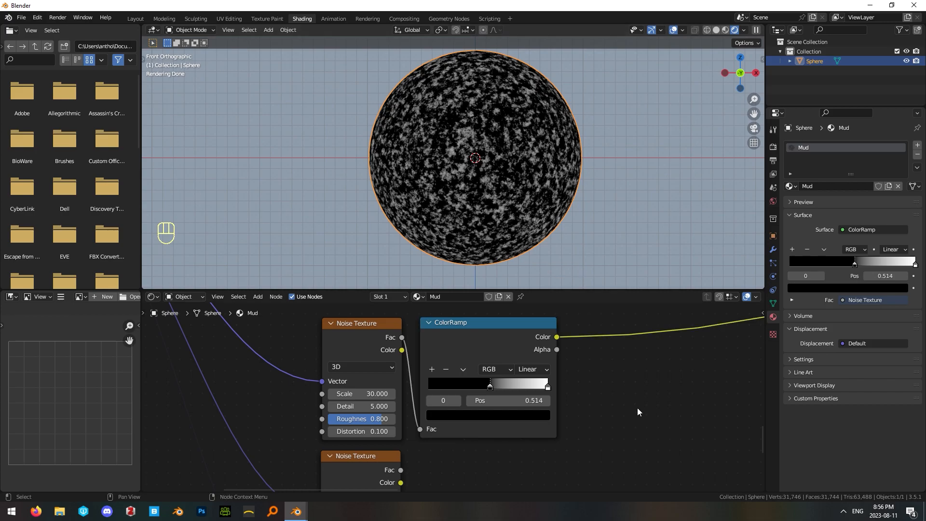
{"action": "scroll", "coordinate": [583, 427], "scroll_direction": "down", "scroll_amount": 2}
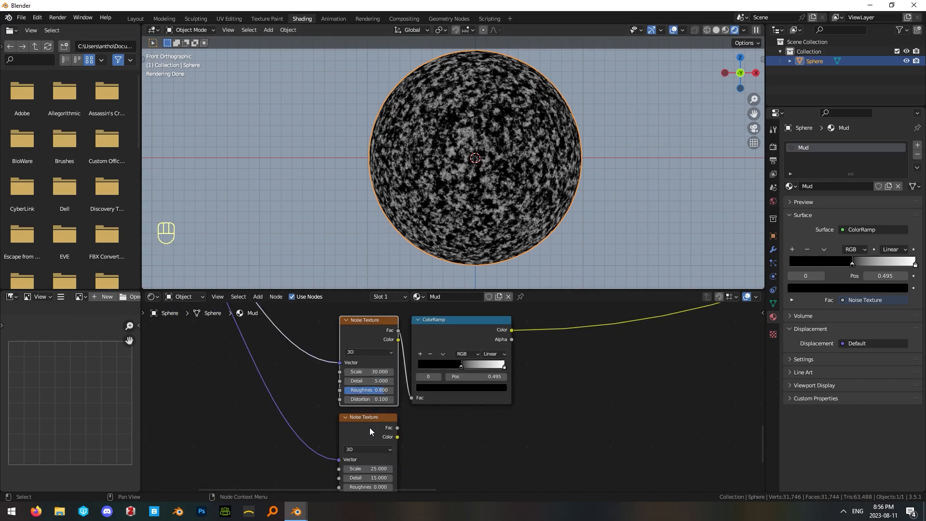
Add a Mix node beside the new ColorRamp and set its data type to Color.
{"action": "scroll", "coordinate": [495, 402], "scroll_direction": "down", "scroll_amount": 2}
{"action": "key", "text": "shift+a"}
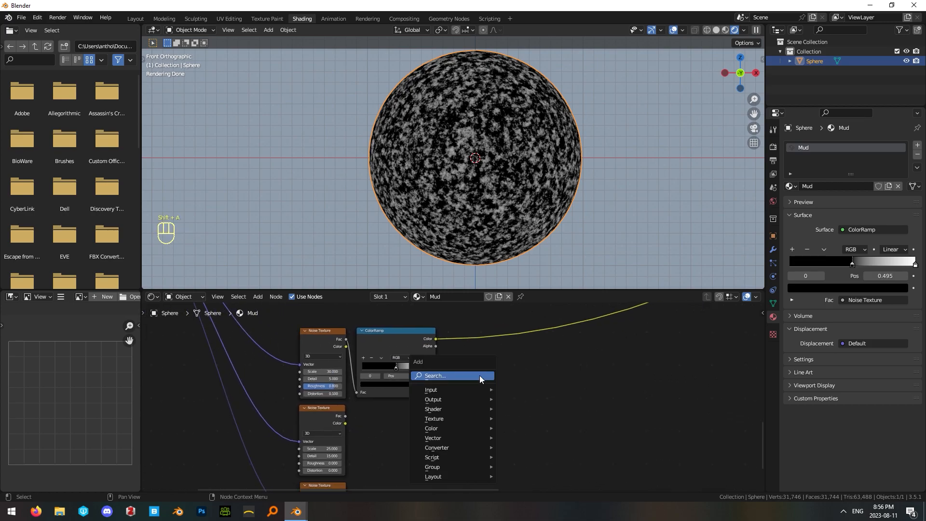
{"action": "type", "text": "mix"}
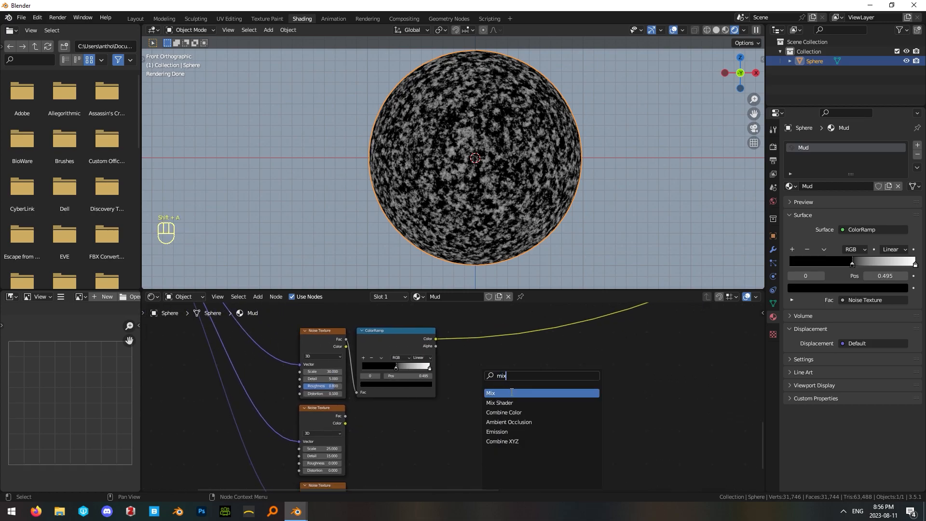
{"action": "left_click", "coordinate": [511, 392]}
{"action": "left_click", "coordinate": [521, 385]}
{"action": "left_click", "coordinate": [502, 385]}
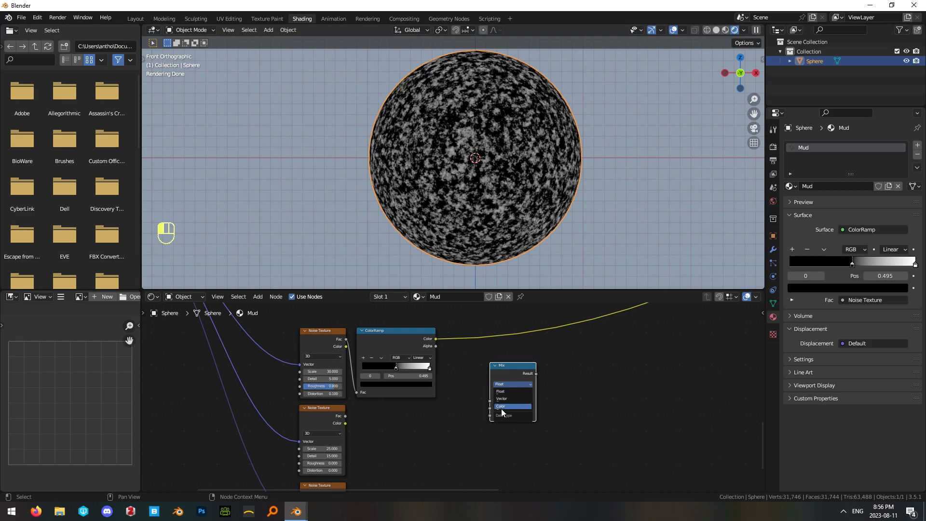
{"action": "left_click", "coordinate": [502, 407]}
Connect the ColorRamp's Color to the Mix node's A input and the middle Noise Texture's Color to B.
{"action": "left_click_drag", "start_coordinate": [436, 339], "coordinate": [487, 428]}
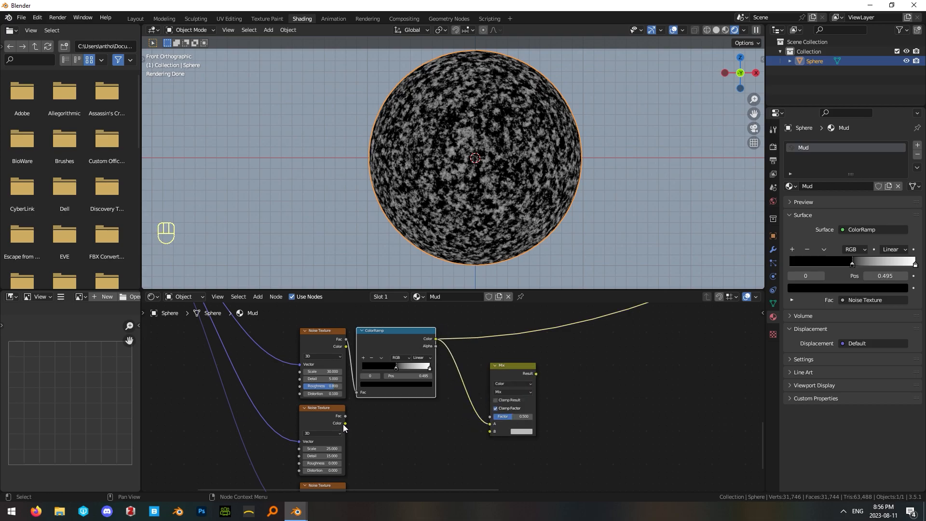
{"action": "left_click_drag", "start_coordinate": [343, 424], "coordinate": [491, 431]}
{"action": "left_click", "coordinate": [568, 417]}
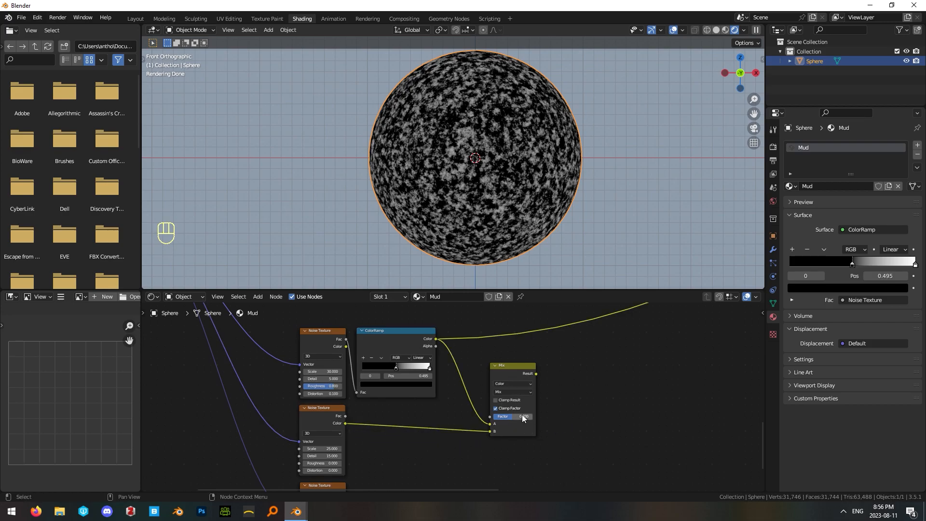
Preview the Mix node on the sphere and set its Factor to 0.4.
{"action": "left_click", "coordinate": [516, 374], "text": "ctrl+shift"}
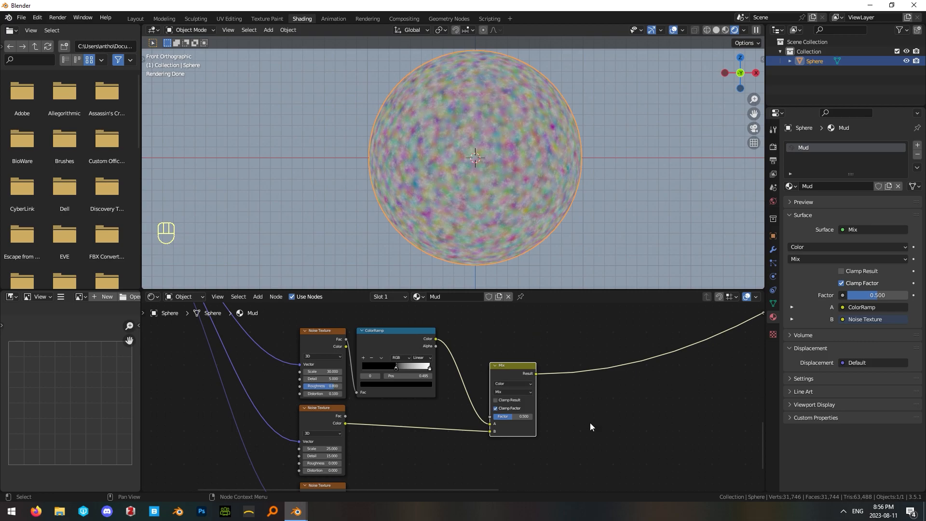
{"action": "scroll", "coordinate": [505, 172], "scroll_direction": "up", "scroll_amount": 2}
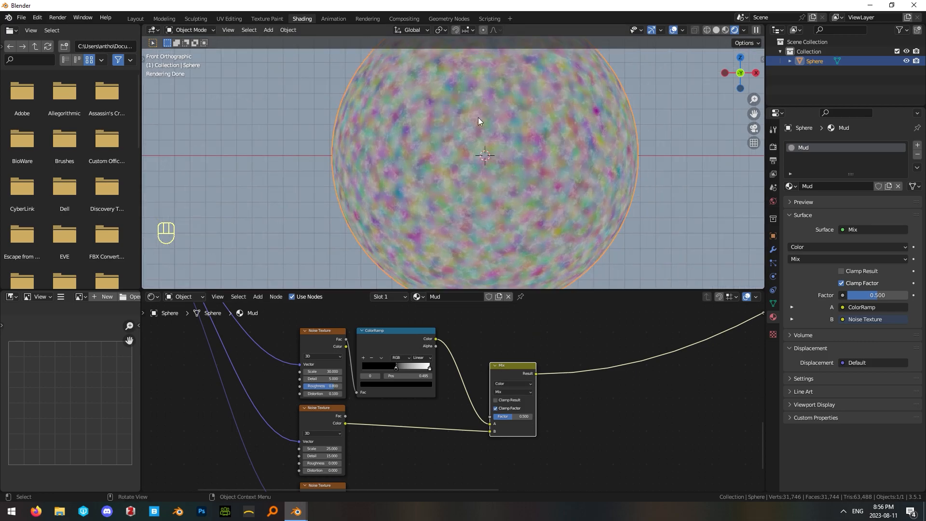
{"action": "scroll", "coordinate": [483, 116], "scroll_direction": "down", "scroll_amount": 1}
{"action": "left_click", "coordinate": [517, 417]}
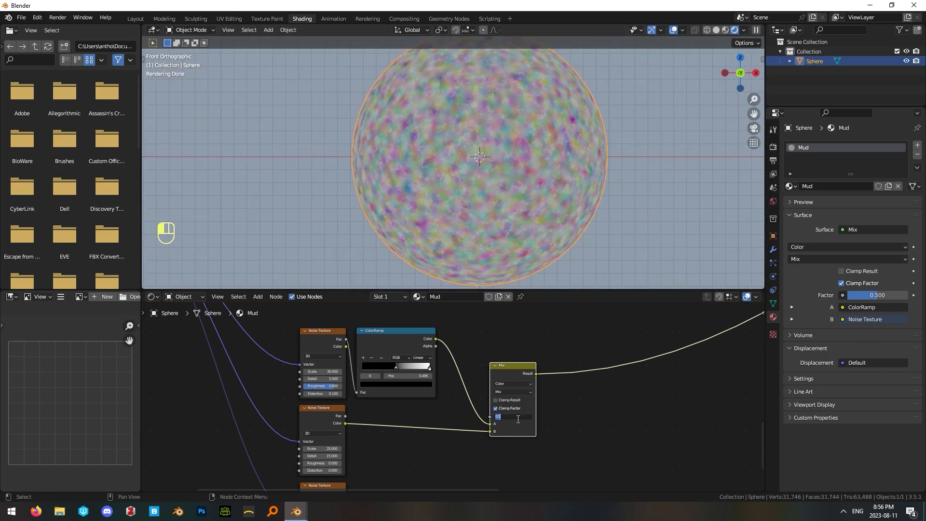
{"action": "type", "text": "0.4"}
{"action": "key", "text": "Return"}
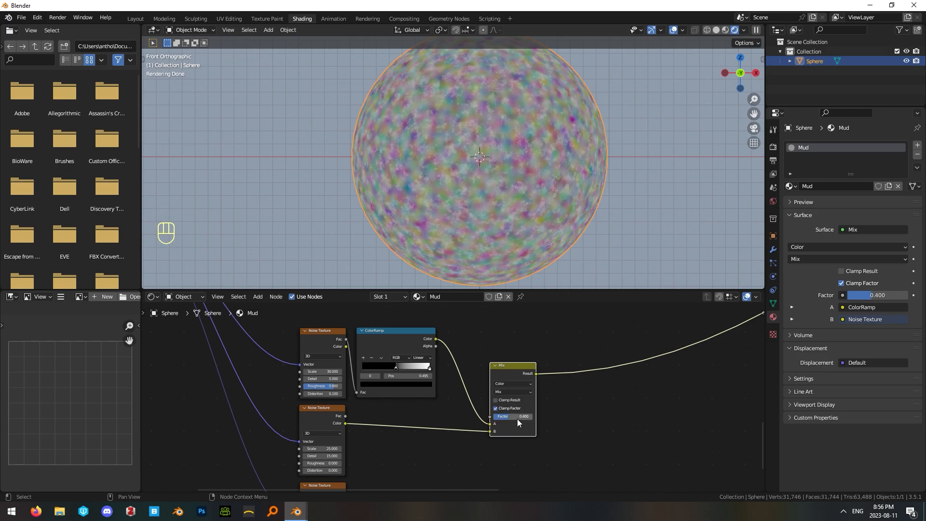
Sweep the Mix node's Factor down to 0 and back up to compare the blend on the sphere.
{"action": "left_click_drag", "start_coordinate": [878, 295], "coordinate": [849, 295]}
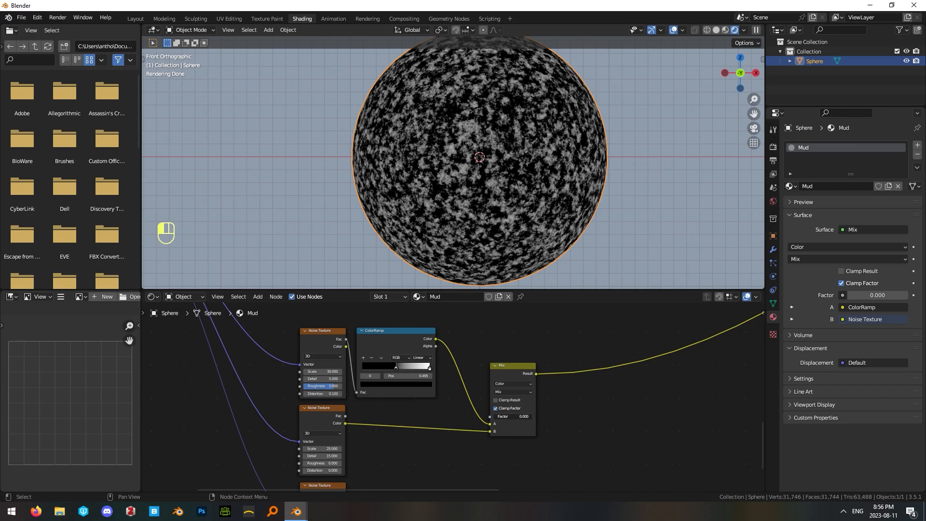
{"action": "left_click_drag", "start_coordinate": [508, 416], "coordinate": [555, 416]}
{"action": "left_click", "coordinate": [519, 416]}
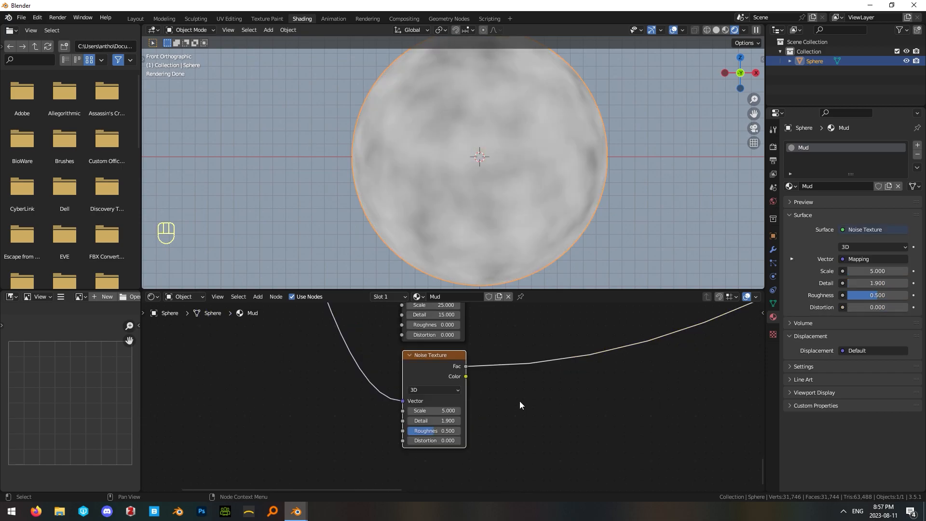
Set the bottom Noise Texture's Scale to 12.5 and its Detail to 0.
{"action": "left_click", "coordinate": [440, 411]}
{"action": "type", "text": "12.5"}
{"action": "key", "text": "Return"}
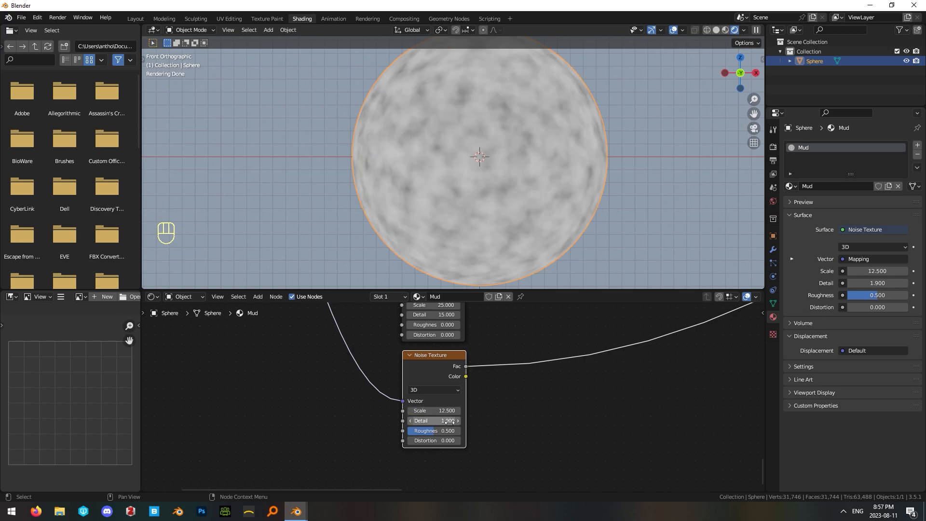
{"action": "left_click", "coordinate": [448, 421]}
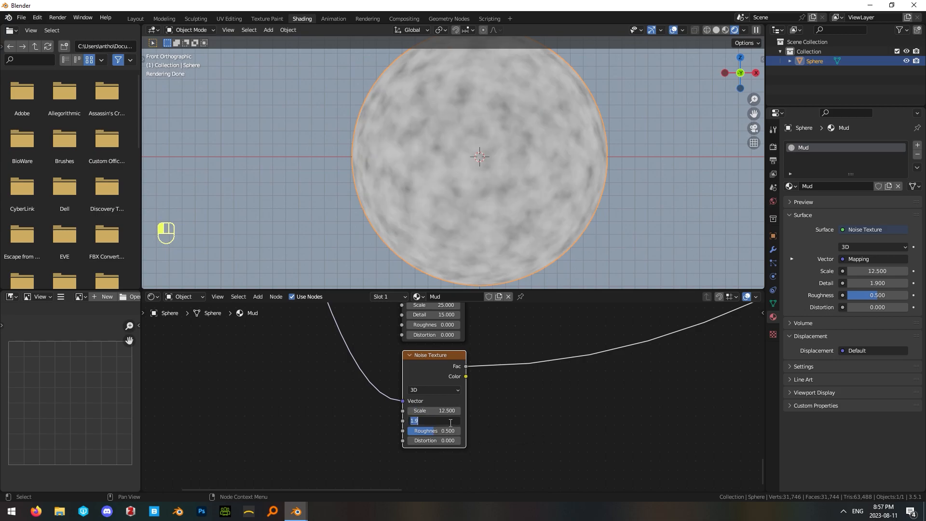
{"action": "type", "text": "0"}
{"action": "key", "text": "Return"}
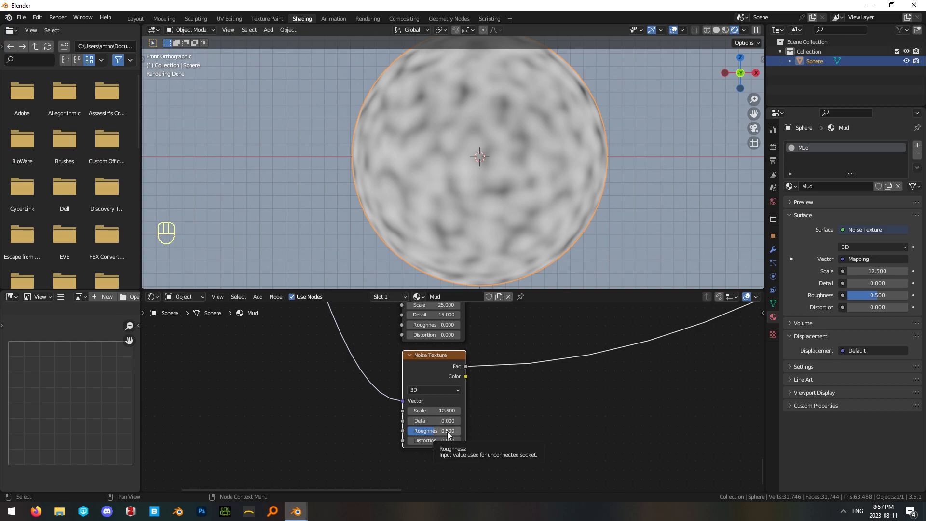
Set the bottom Noise Texture's Roughness to 0 and its Distortion to 0.1.
{"action": "left_click", "coordinate": [444, 431]}
{"action": "type", "text": "0"}
{"action": "left_click", "coordinate": [506, 417]}
{"action": "left_click_drag", "start_coordinate": [440, 441], "coordinate": [445, 442]}
{"action": "scroll", "coordinate": [554, 386], "scroll_direction": "down", "scroll_amount": 3}
{"action": "middle_click_drag", "start_coordinate": [559, 381], "coordinate": [492, 439]}
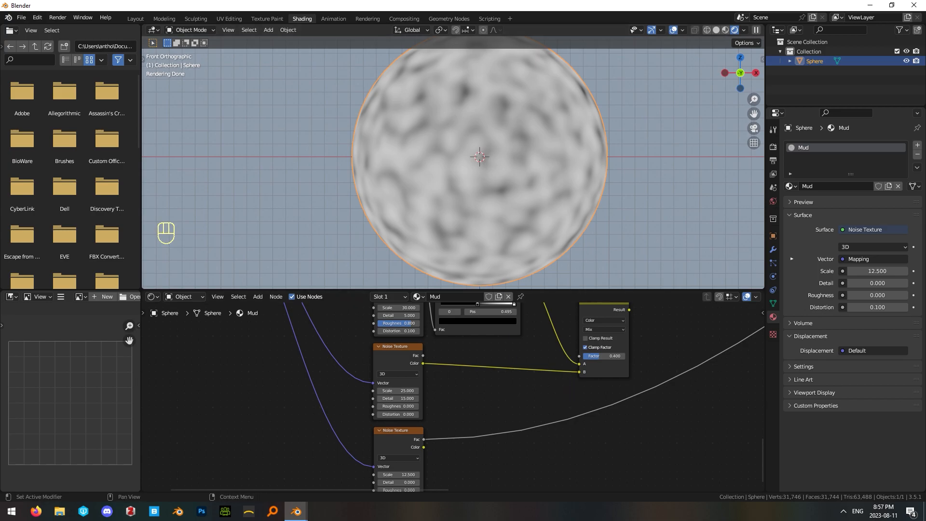
{"action": "left_click", "coordinate": [387, 447]}
{"action": "left_click", "coordinate": [551, 398]}
{"action": "scroll", "coordinate": [612, 407], "scroll_direction": "down", "scroll_amount": 2}
{"action": "mouse_move", "coordinate": [566, 328]}
{"action": "left_mouse_down"}
{"action": "mouse_move", "coordinate": [571, 335]}
{"action": "mouse_move", "coordinate": [564, 326]}
{"action": "left_mouse_up"}
{"action": "left_click", "coordinate": [604, 335]}
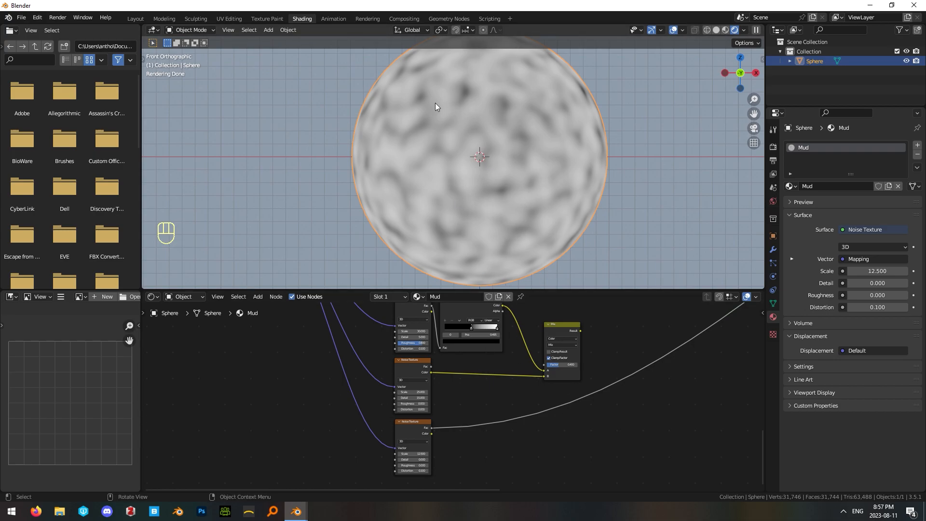
{"action": "scroll", "coordinate": [578, 369], "scroll_direction": "down", "scroll_amount": 2}
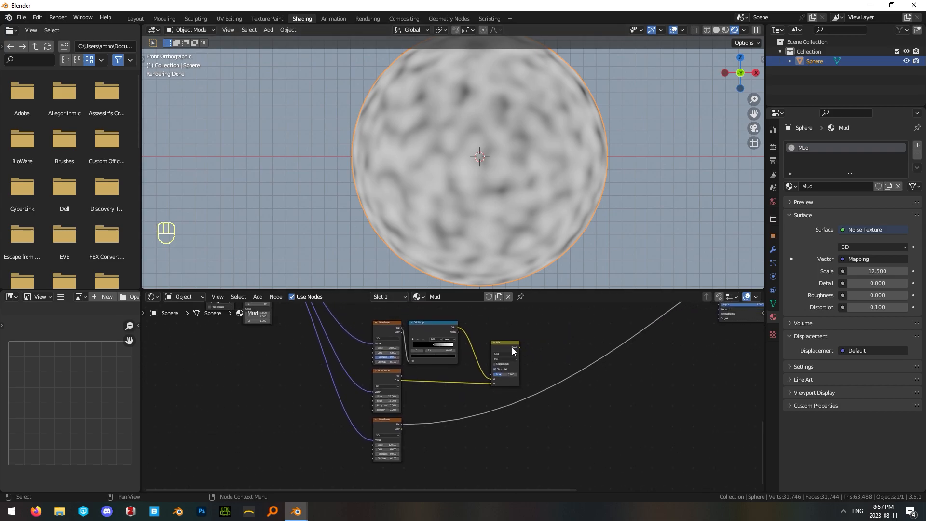
Duplicate the Mix node to the free area beside it and set the copy's blending mode to Add.
{"action": "scroll", "coordinate": [514, 332], "scroll_direction": "up", "scroll_amount": 1}
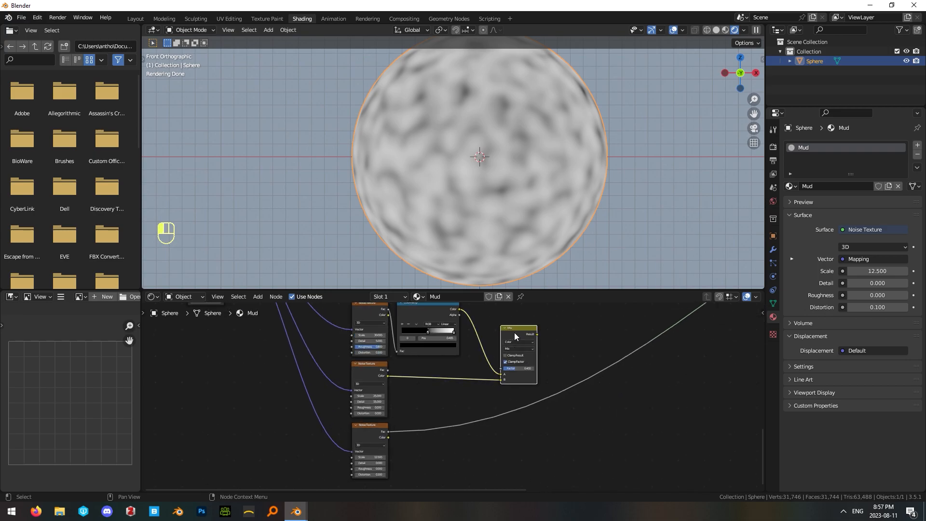
{"action": "key", "text": "shift+d"}
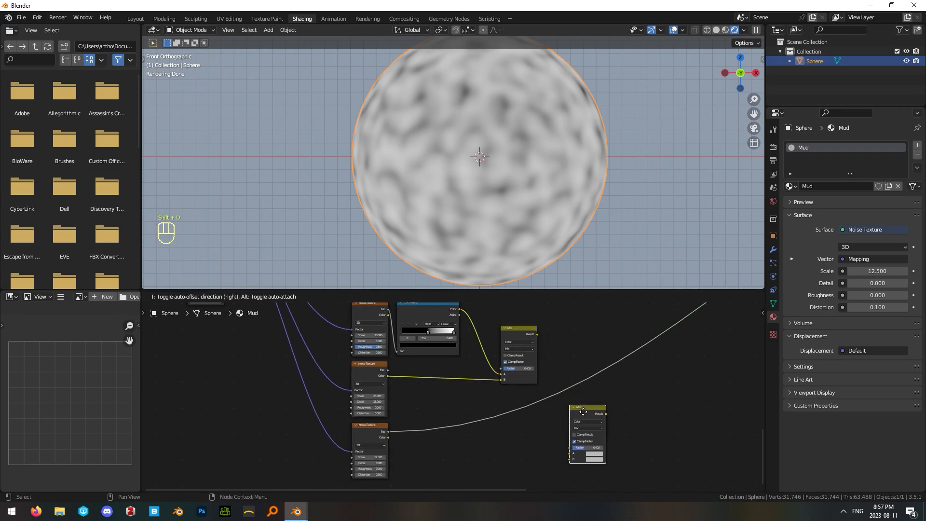
{"action": "left_click", "coordinate": [582, 411]}
{"action": "middle_click_drag", "start_coordinate": [642, 410], "coordinate": [492, 383]}
{"action": "scroll", "coordinate": [440, 373], "scroll_direction": "up", "scroll_amount": 2}
{"action": "left_click", "coordinate": [441, 375]}
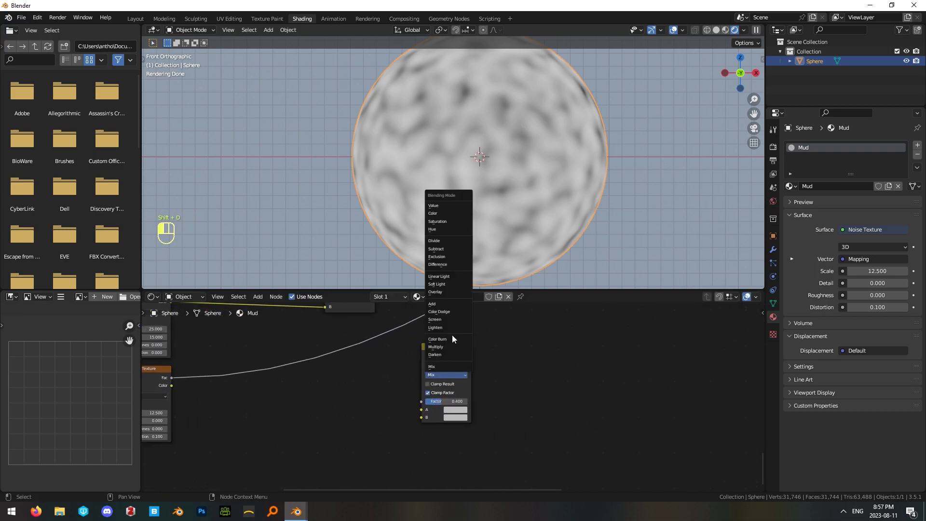
{"action": "left_click", "coordinate": [442, 304]}
{"action": "middle_click_drag", "start_coordinate": [370, 379], "coordinate": [464, 391]}
Connect the Mix node's Result to the Add node's A input and the bottom Noise Texture's Color to B.
{"action": "scroll", "coordinate": [464, 390], "scroll_direction": "down", "scroll_amount": 2}
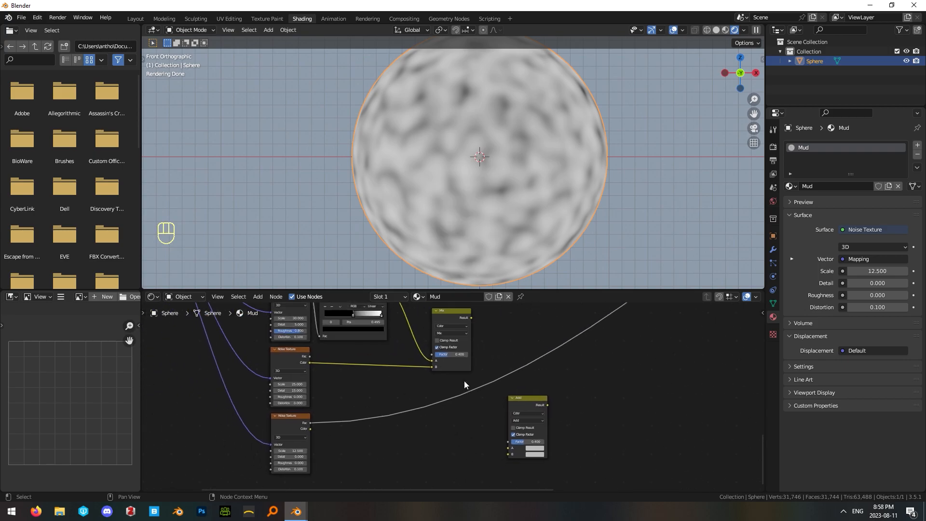
{"action": "left_click_drag", "start_coordinate": [471, 318], "coordinate": [474, 325]}
{"action": "left_click_drag", "start_coordinate": [480, 365], "coordinate": [510, 452]}
{"action": "middle_click_drag", "start_coordinate": [384, 432], "coordinate": [393, 393]}
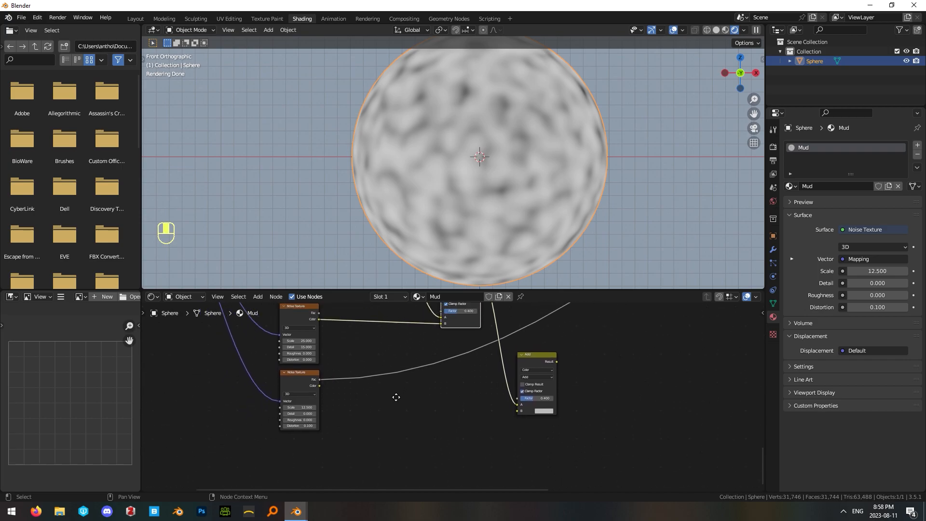
{"action": "left_click_drag", "start_coordinate": [320, 390], "coordinate": [519, 417]}
Set the Add node's Factor to 1 and preview the node on the sphere.
{"action": "middle_click_drag", "start_coordinate": [537, 357], "coordinate": [537, 383]}
{"action": "left_click_drag", "start_coordinate": [530, 430], "coordinate": [552, 430]}
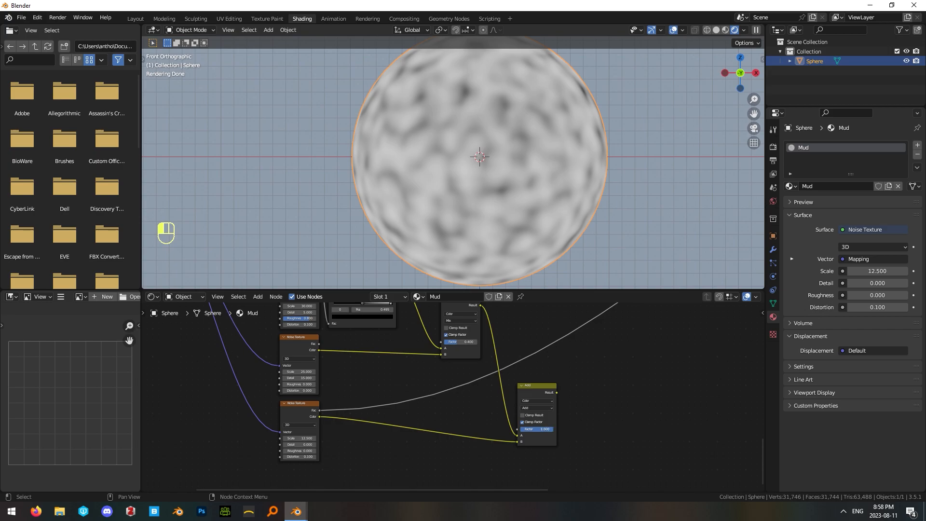
{"action": "left_click", "coordinate": [533, 389], "text": "ctrl+shift"}
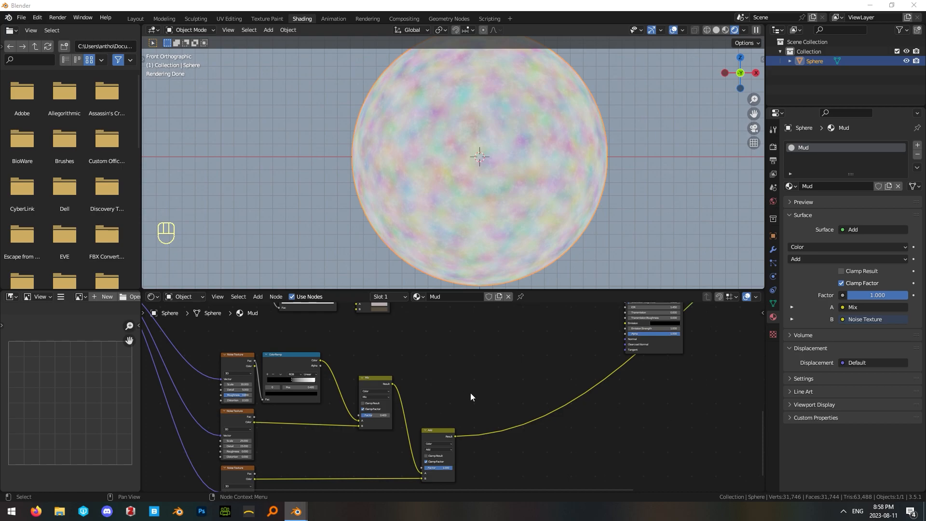
Duplicate the ColorRamp to the far side of the Add node and connect Add's Result to the copy's Fac.
{"action": "middle_click_drag", "start_coordinate": [463, 399], "coordinate": [480, 381]}
{"action": "left_click", "coordinate": [308, 359]}
{"action": "key", "text": "shift+d"}
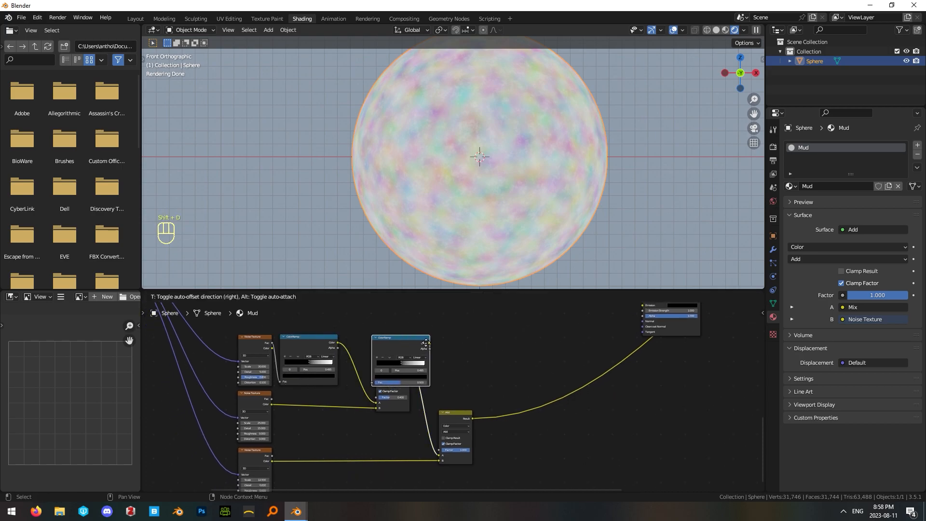
{"action": "left_click", "coordinate": [535, 433]}
{"action": "left_click_drag", "start_coordinate": [472, 419], "coordinate": [503, 475]}
{"action": "left_click_drag", "start_coordinate": [471, 405], "coordinate": [505, 465]}
Preview the duplicated ColorRamp on the sphere and move its black stop to position 0.614.
{"action": "left_click_drag", "start_coordinate": [522, 427], "coordinate": [506, 412]}
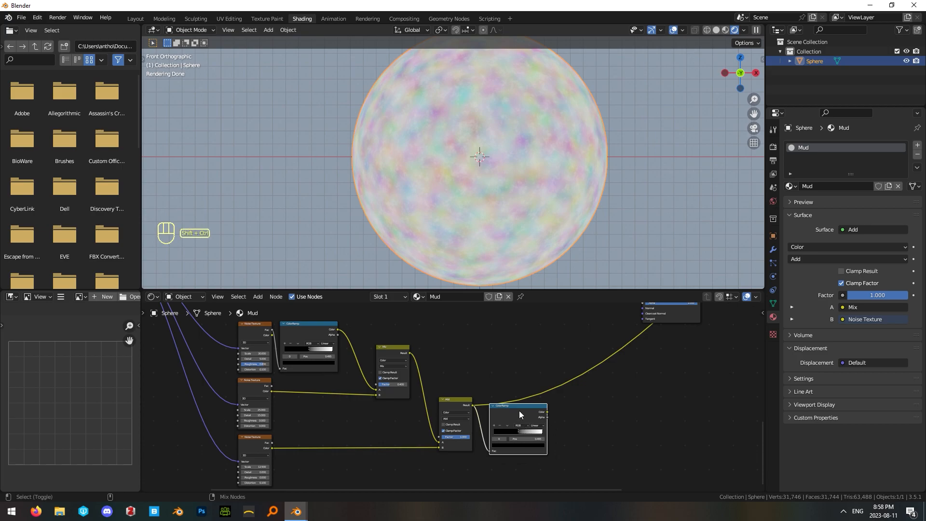
{"action": "left_click", "coordinate": [519, 411], "text": "ctrl+shift"}
{"action": "scroll", "coordinate": [531, 396], "scroll_direction": "up", "scroll_amount": 2}
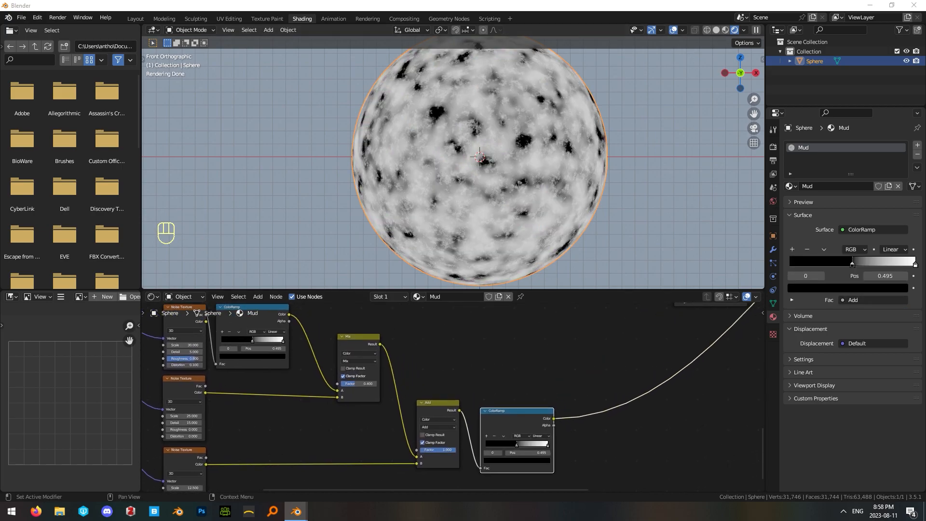
{"action": "scroll", "coordinate": [536, 371], "scroll_direction": "up", "scroll_amount": 2}
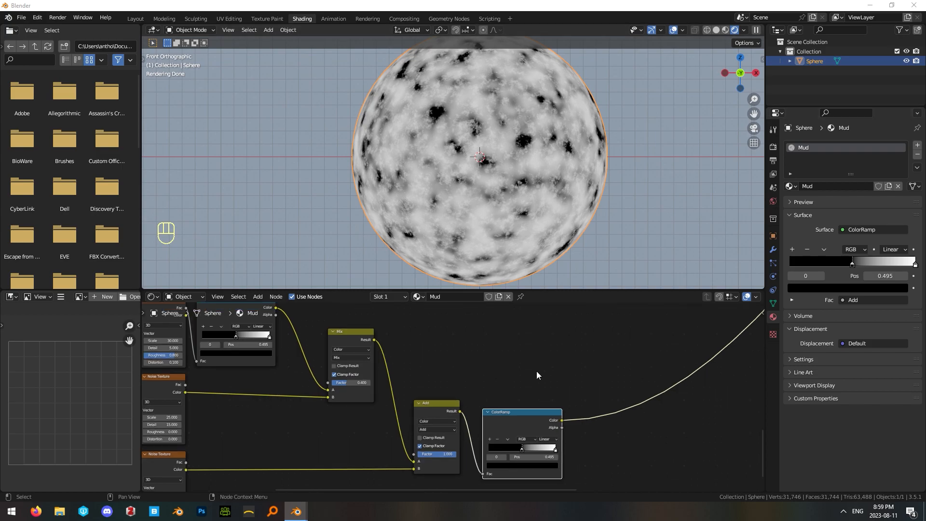
{"action": "left_click_drag", "start_coordinate": [517, 427], "coordinate": [524, 426]}
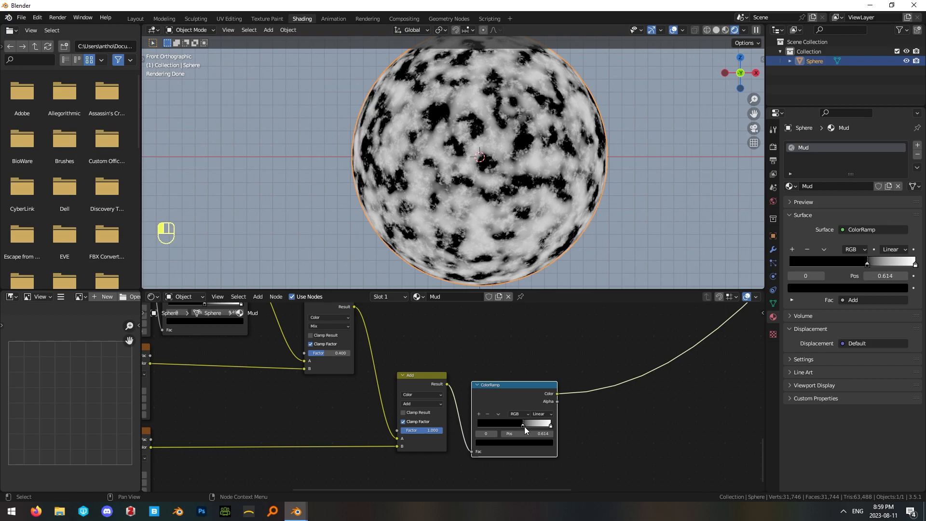
{"action": "left_click", "coordinate": [532, 371]}
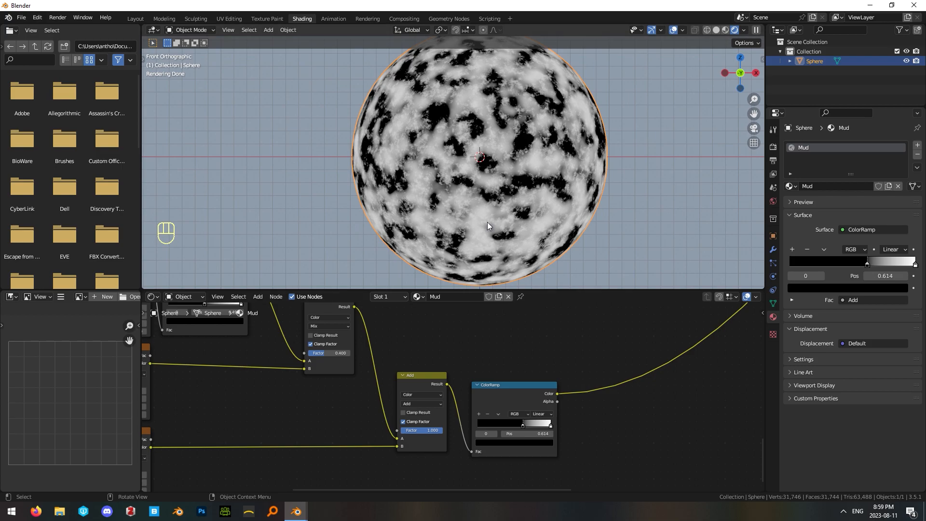
Try position 0.6 for the duplicated ColorRamp's black stop and settle on 0.62.
{"action": "left_click", "coordinate": [523, 424]}
{"action": "double_click", "coordinate": [531, 433]}
{"action": "type", "text": "0.6"}
{"action": "key", "text": "Return"}
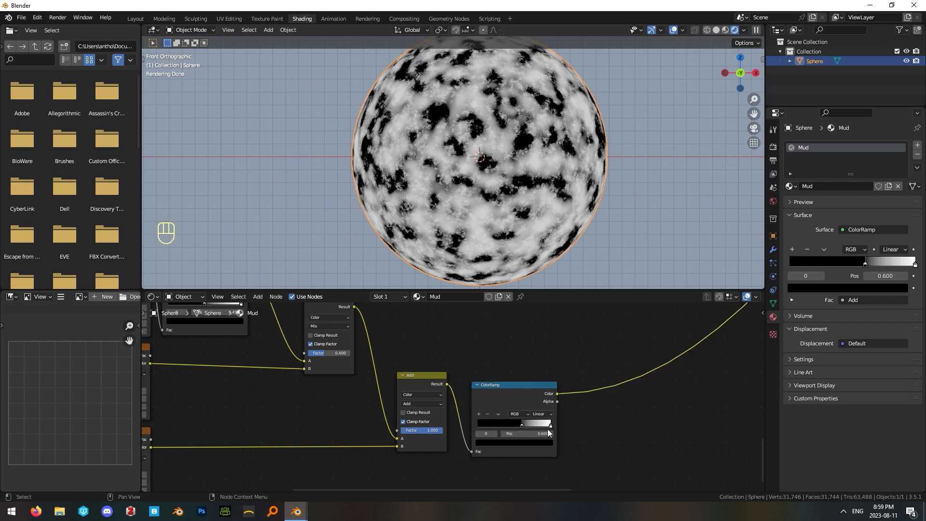
{"action": "double_click", "coordinate": [540, 434]}
{"action": "type", "text": "0.62"}
{"action": "key", "text": "Return"}
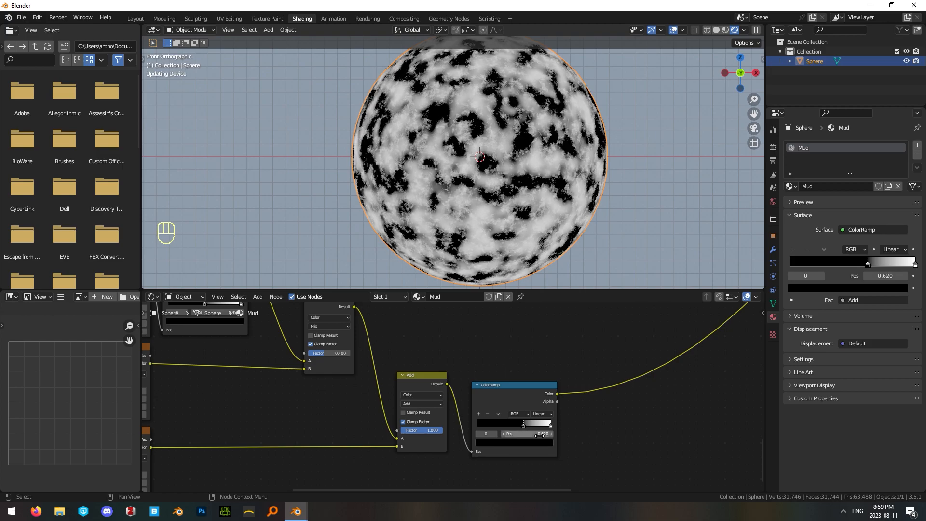
Add a Displacement node beside the ColorRamp that follows the Add node.
{"action": "scroll", "coordinate": [529, 362], "scroll_direction": "down", "scroll_amount": 3}
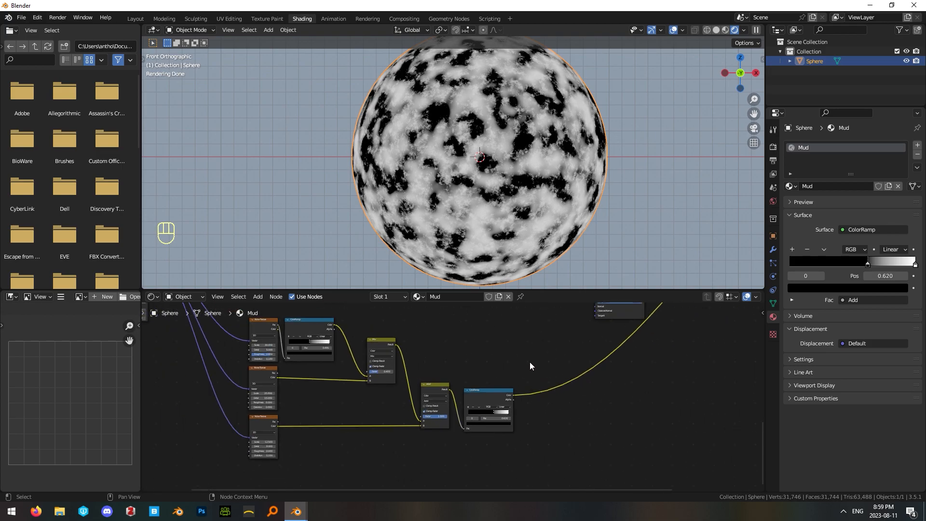
{"action": "scroll", "coordinate": [497, 366], "scroll_direction": "up", "scroll_amount": 1}
{"action": "scroll", "coordinate": [499, 365], "scroll_direction": "down", "scroll_amount": 4}
{"action": "middle_click_drag", "start_coordinate": [591, 309], "coordinate": [581, 368]}
{"action": "middle_click_drag", "start_coordinate": [428, 456], "coordinate": [456, 387]}
{"action": "key", "text": "shift+a"}
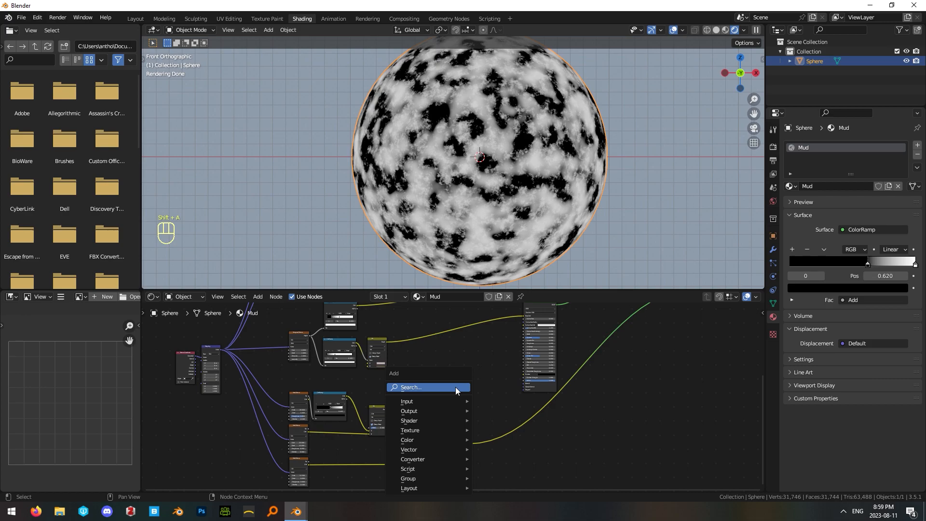
{"action": "left_click", "coordinate": [455, 387]}
{"action": "type", "text": "displ"}
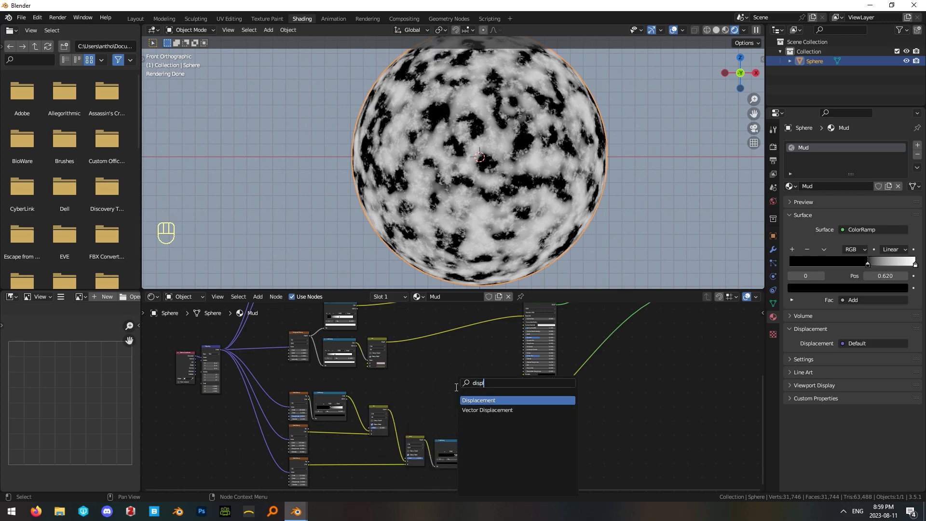
{"action": "key", "text": "Return"}
{"action": "left_click", "coordinate": [516, 446]}
Connect the last ColorRamp's Color to the Displacement node's Height and its output to the Material Output's Displacement input.
{"action": "scroll", "coordinate": [442, 402], "scroll_direction": "up", "scroll_amount": 3}
{"action": "middle_click_drag", "start_coordinate": [485, 441], "coordinate": [439, 384]}
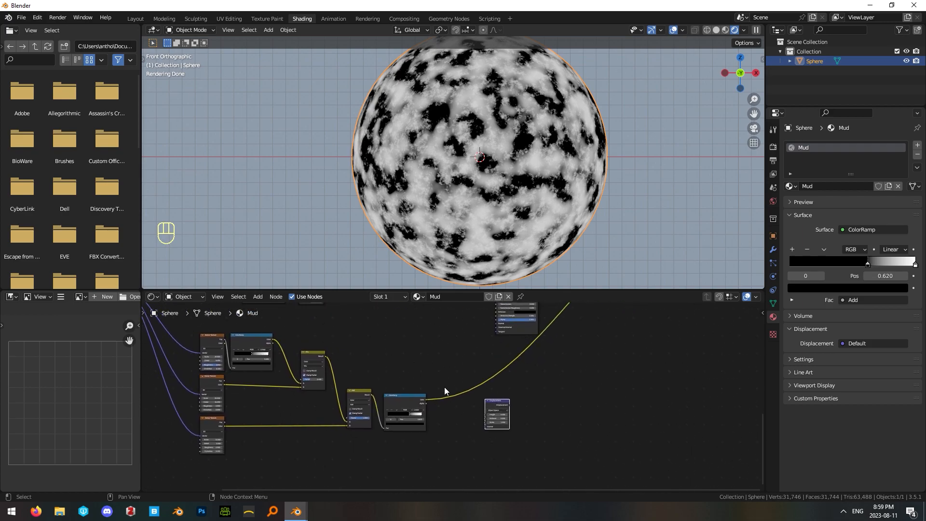
{"action": "scroll", "coordinate": [440, 386], "scroll_direction": "up", "scroll_amount": 3}
{"action": "left_click_drag", "start_coordinate": [403, 402], "coordinate": [512, 430]}
{"action": "scroll", "coordinate": [566, 449], "scroll_direction": "down", "scroll_amount": 4}
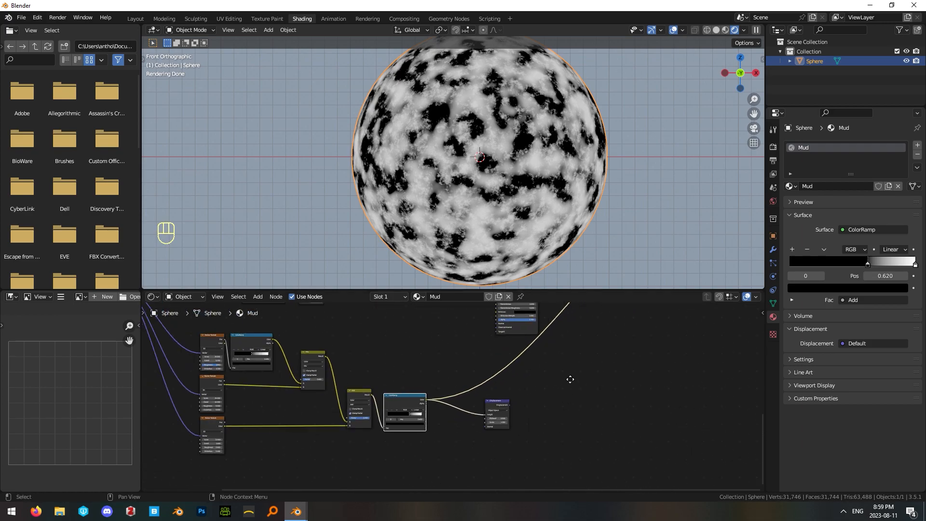
{"action": "middle_click_drag", "start_coordinate": [571, 379], "coordinate": [452, 454]}
{"action": "left_click_drag", "start_coordinate": [443, 460], "coordinate": [647, 359]}
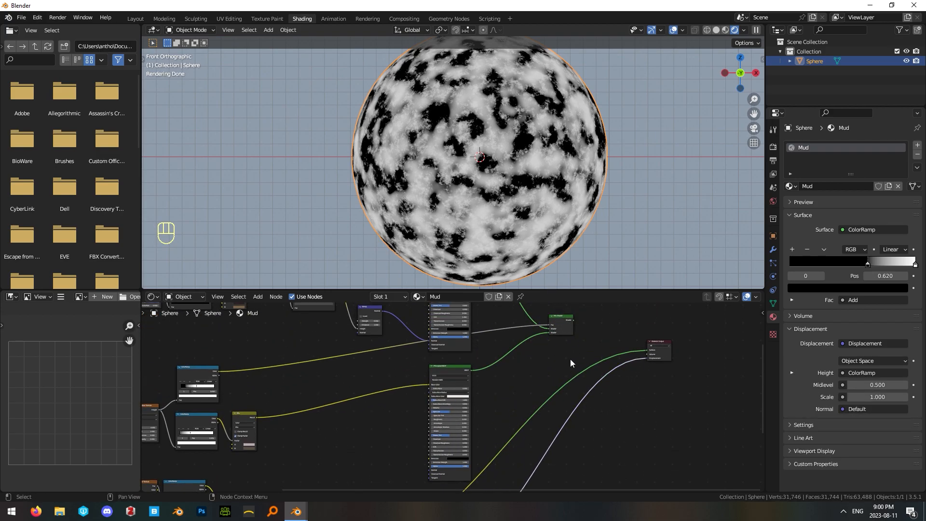
Reconnect the Mix Shader to the Material Output's Surface so the sphere renders the full mud material.
{"action": "left_click", "coordinate": [560, 321], "text": "ctrl+shift"}
{"action": "middle_click_drag", "start_coordinate": [561, 321], "coordinate": [537, 364]}
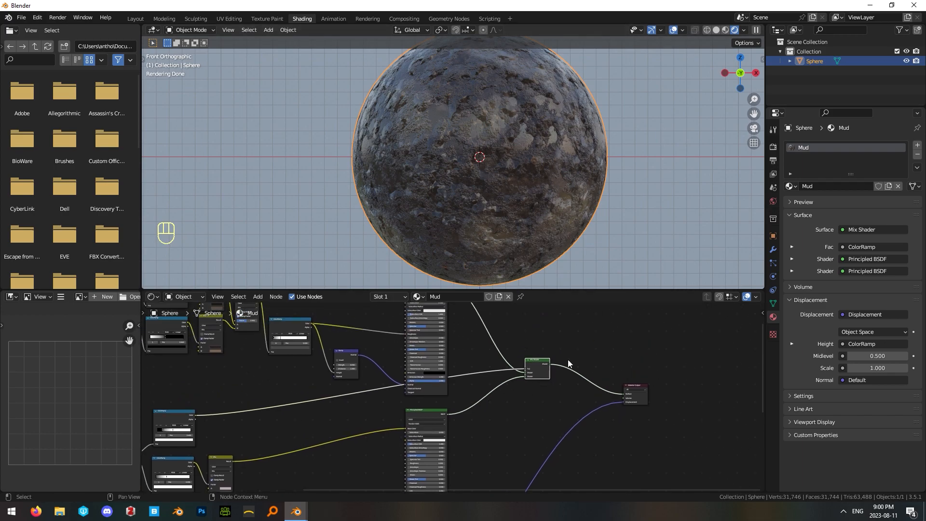
{"action": "scroll", "coordinate": [563, 440], "scroll_direction": "up", "scroll_amount": 1}
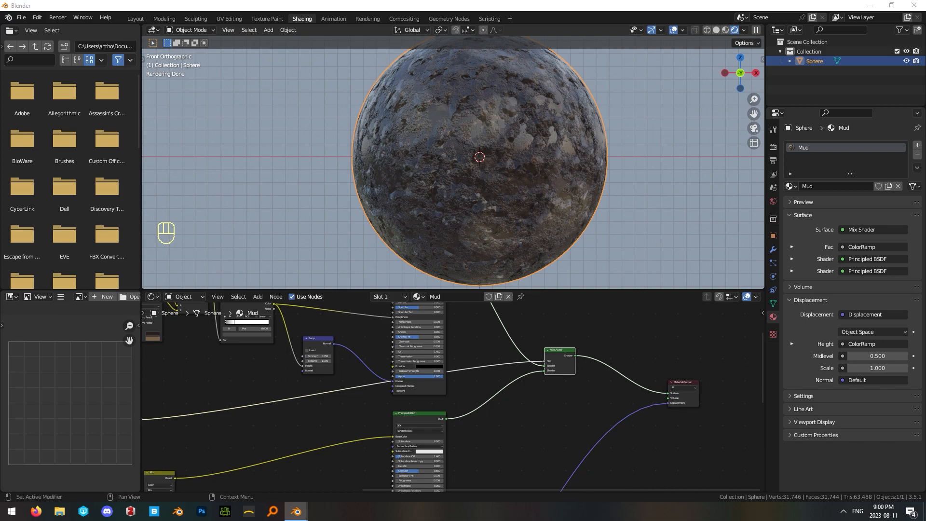
Set the Displacement node's Midlevel to 0 and its Scale to 0.05.
{"action": "middle_click_drag", "start_coordinate": [466, 462], "coordinate": [608, 320]}
{"action": "middle_click_drag", "start_coordinate": [417, 435], "coordinate": [471, 353]}
{"action": "scroll", "coordinate": [521, 427], "scroll_direction": "up", "scroll_amount": 1}
{"action": "scroll", "coordinate": [522, 431], "scroll_direction": "up", "scroll_amount": 2}
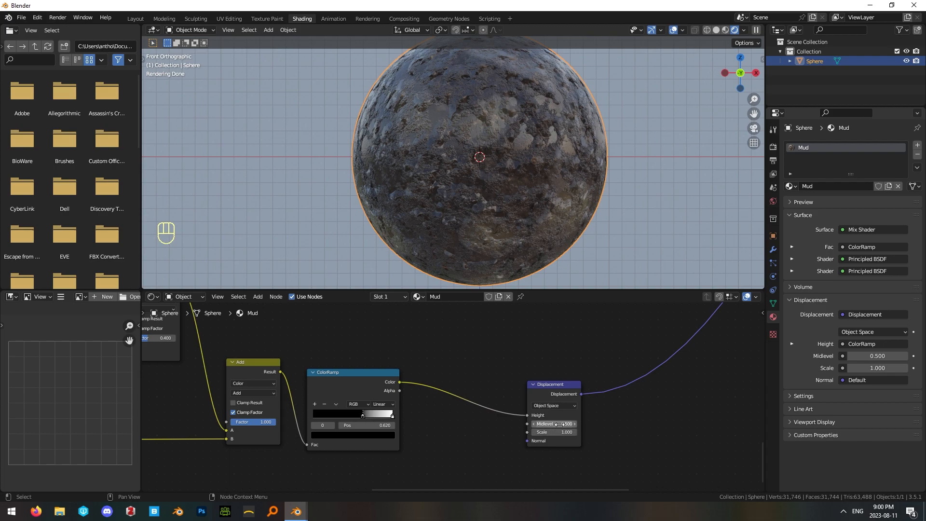
{"action": "key", "text": "BackSpace"}
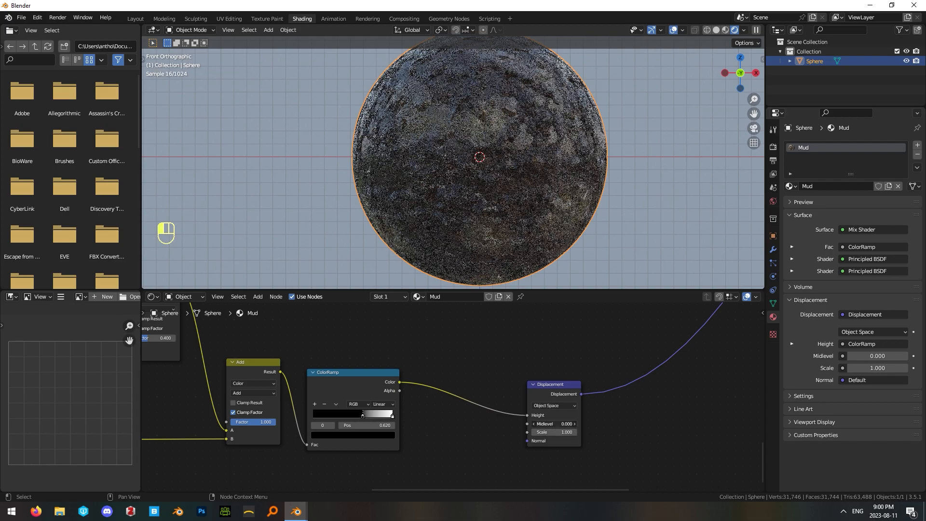
{"action": "left_click", "coordinate": [569, 433]}
{"action": "key", "text": "BackSpace"}
{"action": "type", "text": ".05"}
{"action": "key", "text": "Return"}
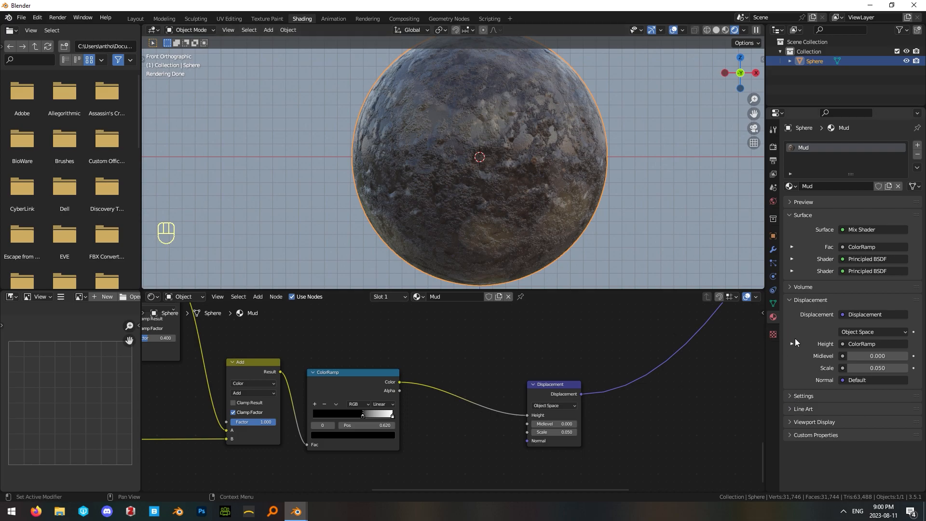
Change the Mud material's displacement method to Displacement and Bump, and deselect the sphere.
{"action": "left_click", "coordinate": [791, 395]}
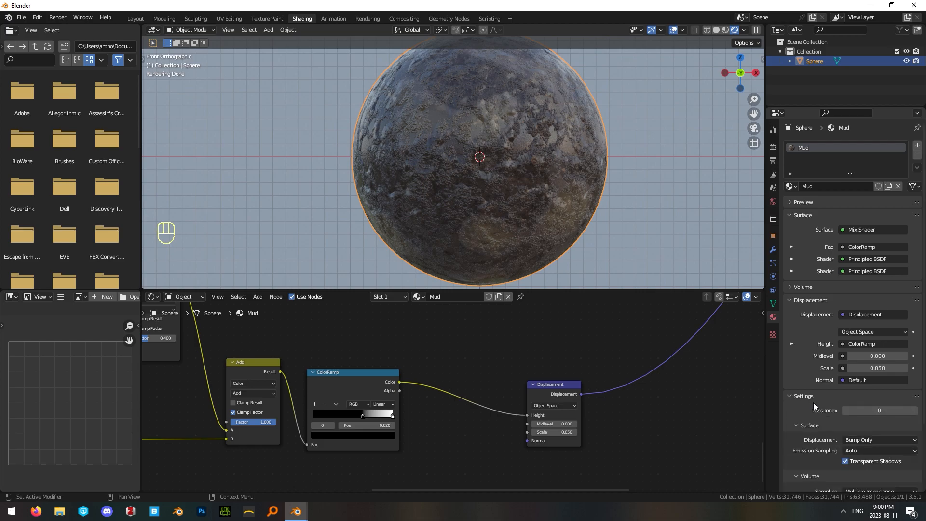
{"action": "scroll", "coordinate": [813, 402], "scroll_direction": "down", "scroll_amount": 4}
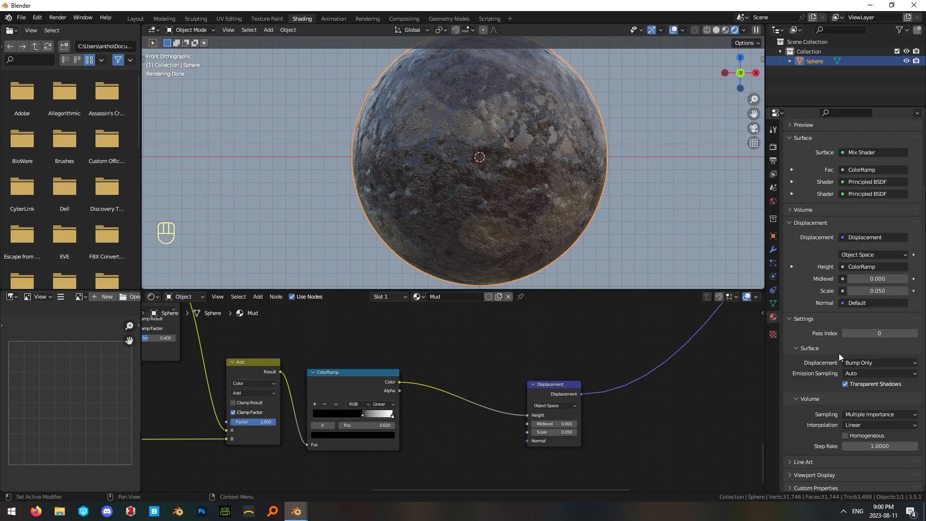
{"action": "left_click", "coordinate": [878, 362]}
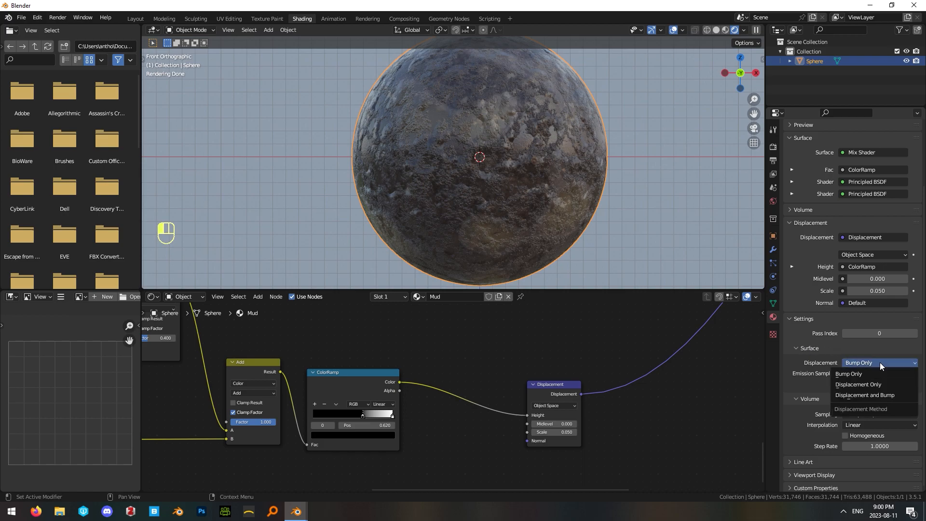
{"action": "left_click", "coordinate": [881, 396]}
{"action": "left_click", "coordinate": [629, 223]}
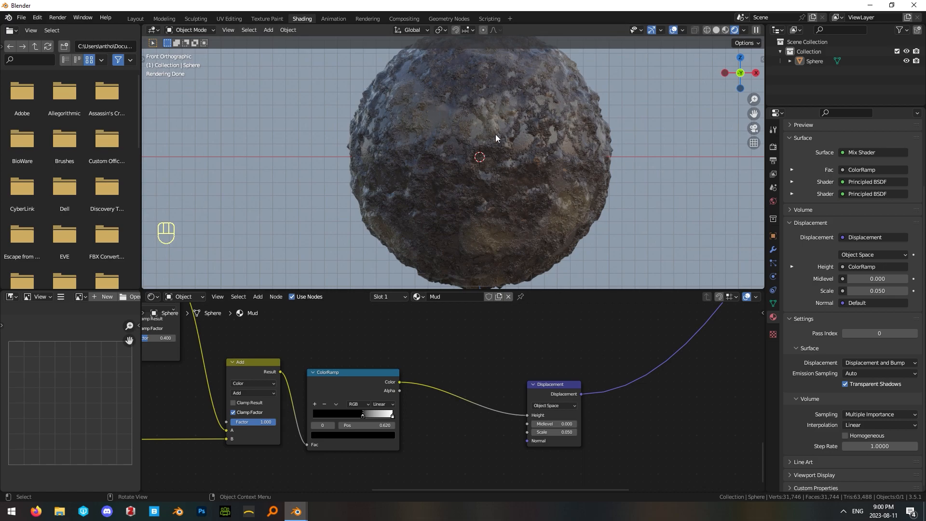
Duplicate the Mix node that blends the displacement noises and place the copy in the empty area above the last ColorRamp.
{"action": "scroll", "coordinate": [550, 343], "scroll_direction": "down", "scroll_amount": 5}
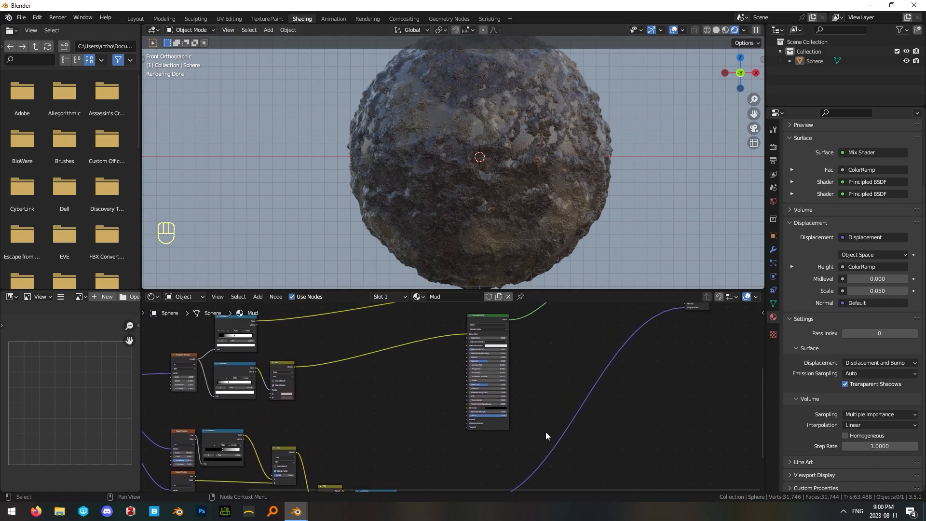
{"action": "middle_click_drag", "start_coordinate": [391, 390], "coordinate": [510, 396]}
{"action": "left_click_drag", "start_coordinate": [340, 326], "coordinate": [340, 327]}
{"action": "middle_click_drag", "start_coordinate": [506, 427], "coordinate": [513, 371]}
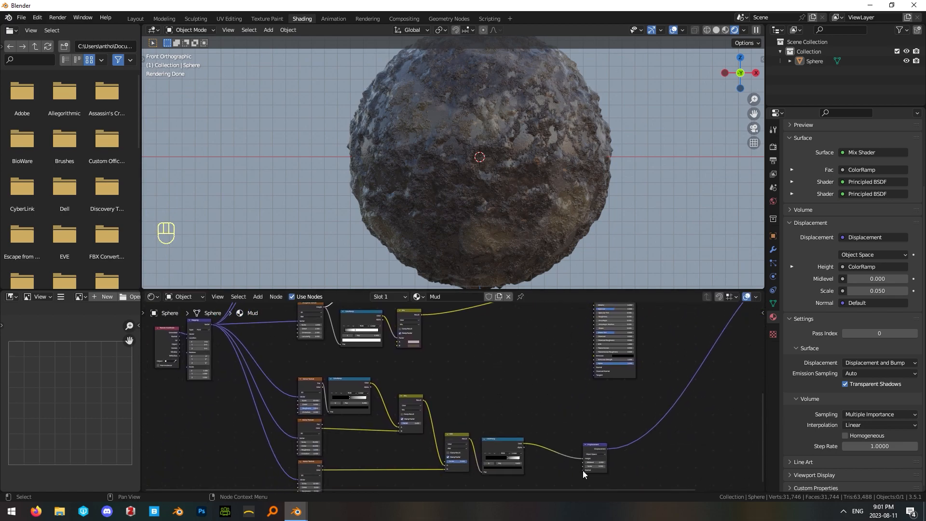
{"action": "left_click_drag", "start_coordinate": [526, 444], "coordinate": [522, 444]}
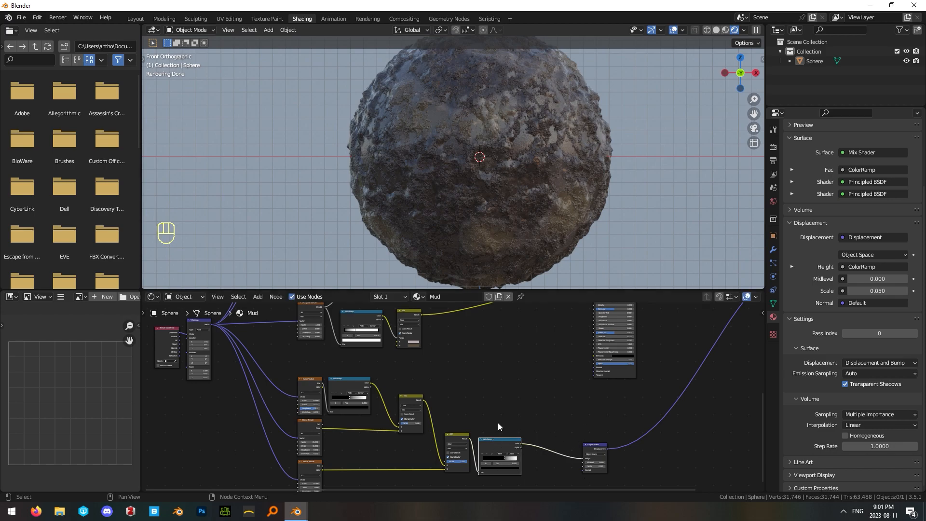
{"action": "left_click", "coordinate": [562, 378]}
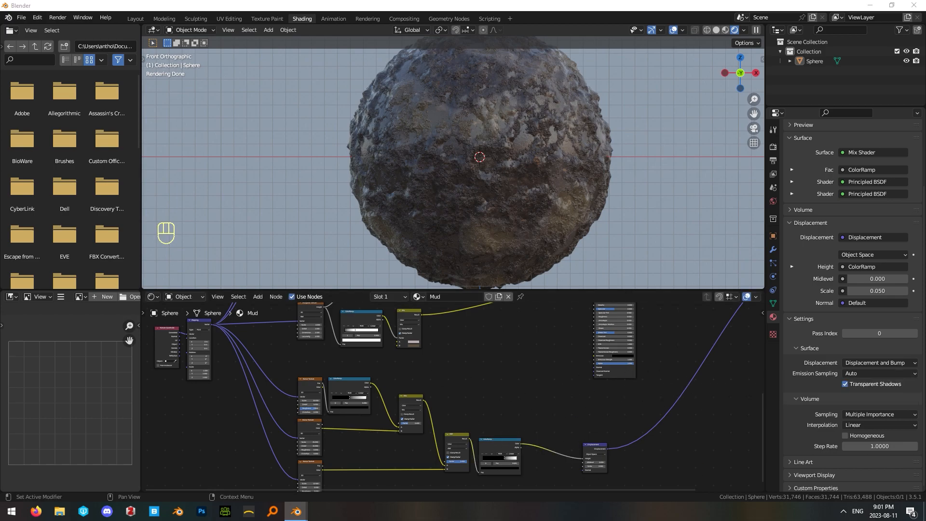
{"action": "scroll", "coordinate": [499, 431], "scroll_direction": "up", "scroll_amount": 3}
{"action": "middle_click_drag", "start_coordinate": [501, 410], "coordinate": [535, 403]}
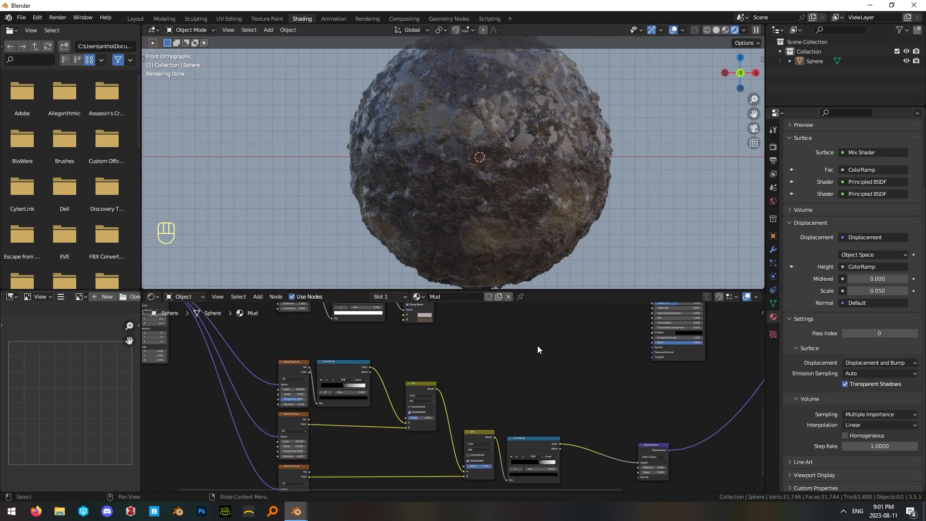
{"action": "left_click", "coordinate": [409, 388]}
{"action": "key", "text": "shift+d"}
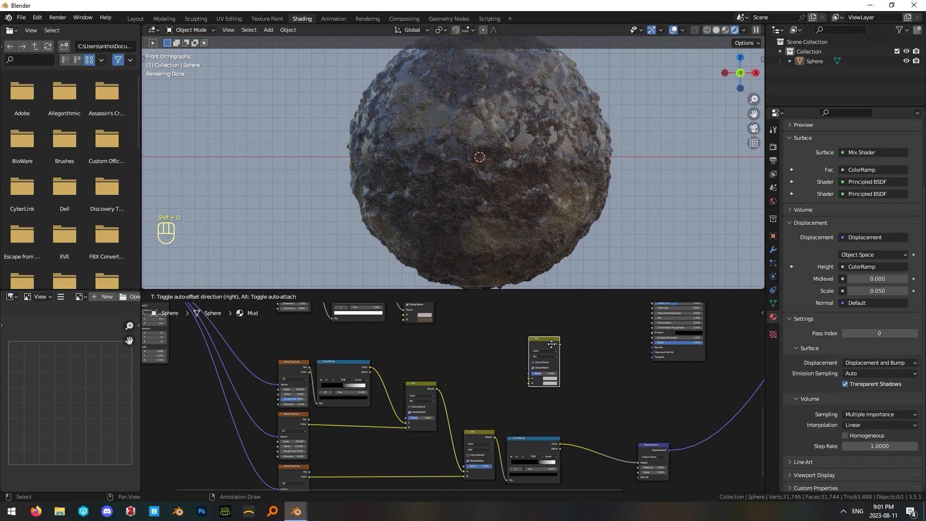
{"action": "left_click", "coordinate": [574, 354]}
{"action": "scroll", "coordinate": [600, 366], "scroll_direction": "up", "scroll_amount": 2}
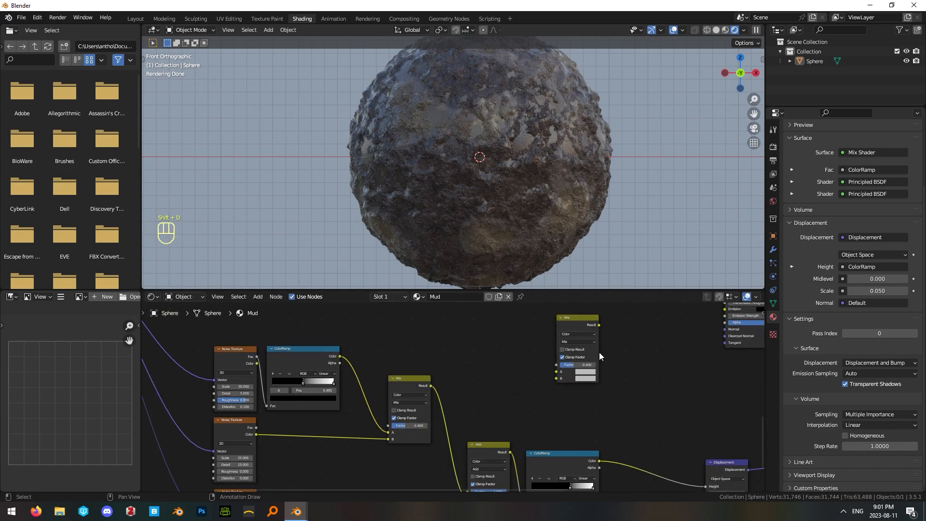
Switch the duplicated Mix node's blending mode to Subtract and set its Factor to 1.
{"action": "left_click", "coordinate": [575, 342]}
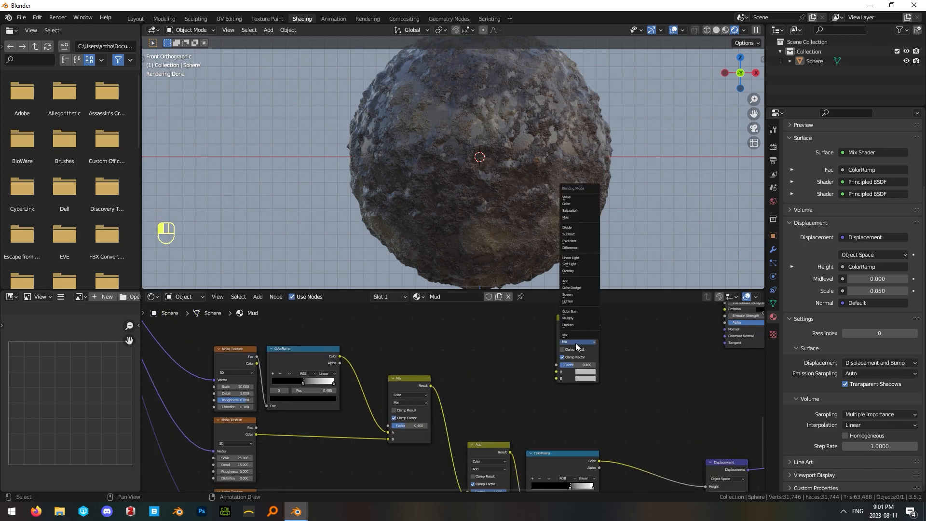
{"action": "left_click", "coordinate": [570, 234]}
{"action": "scroll", "coordinate": [627, 367], "scroll_direction": "down", "scroll_amount": 1}
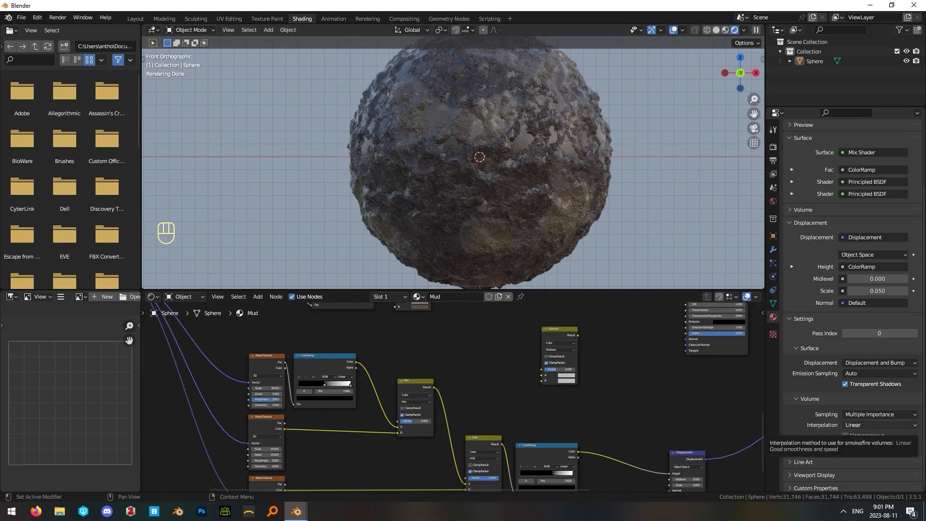
{"action": "left_click_drag", "start_coordinate": [562, 369], "coordinate": [597, 371]}
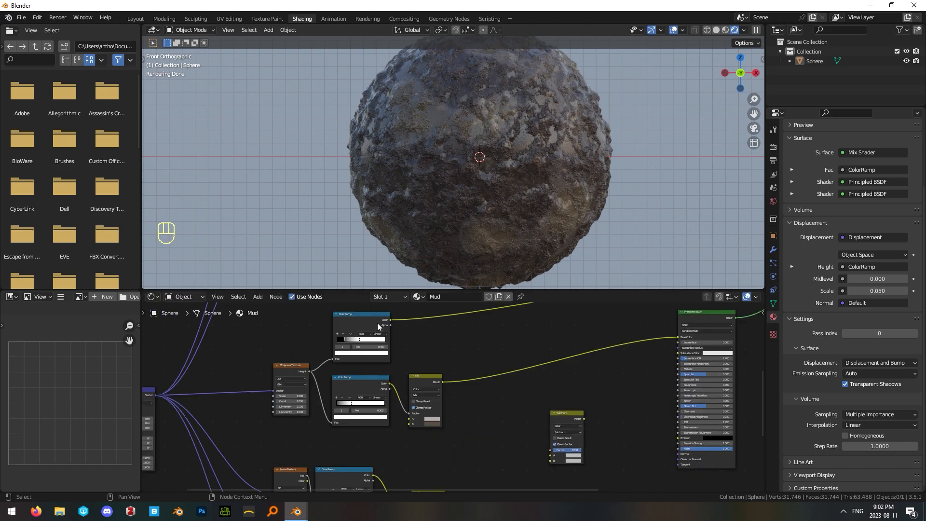
Preview the upper puddle ColorRamp on the sphere and connect its Color to the Subtract node's B input.
{"action": "left_click", "coordinate": [377, 322]}
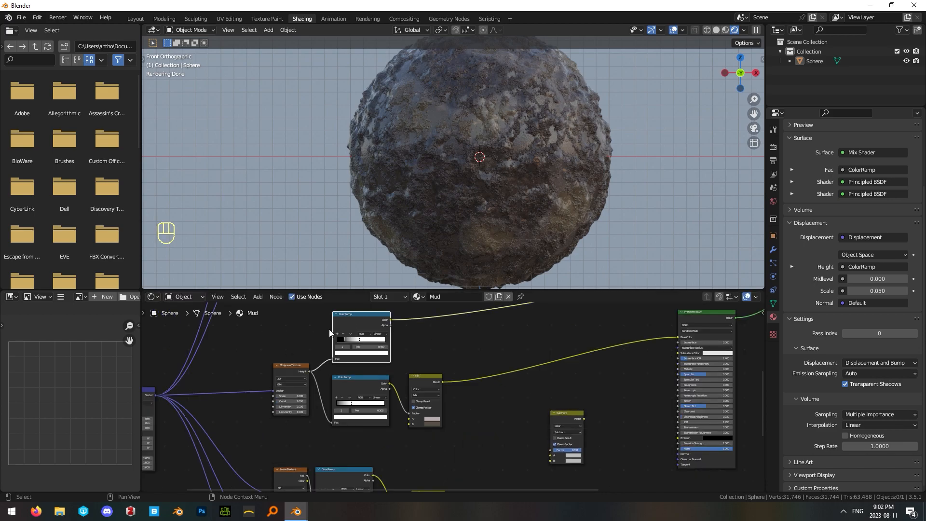
{"action": "left_click", "coordinate": [363, 320], "text": "ctrl+shift"}
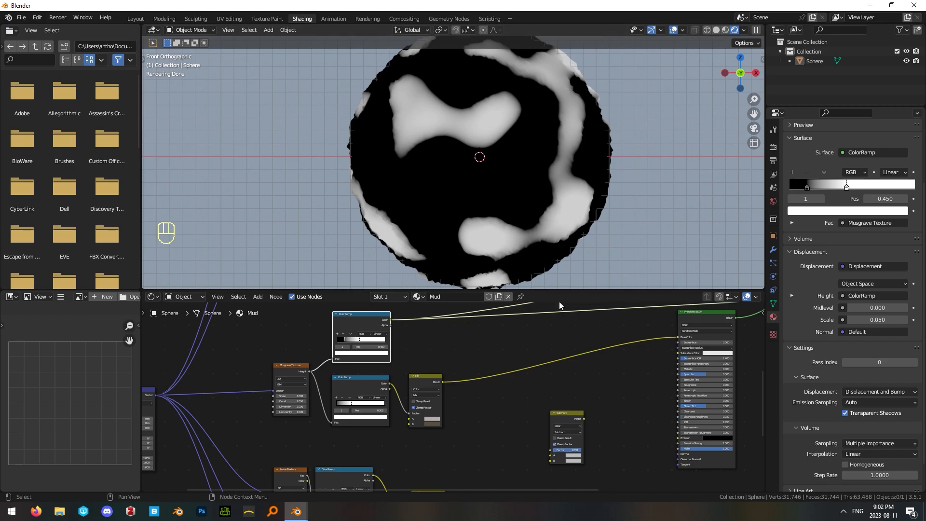
{"action": "middle_click_drag", "start_coordinate": [468, 348], "coordinate": [465, 356]}
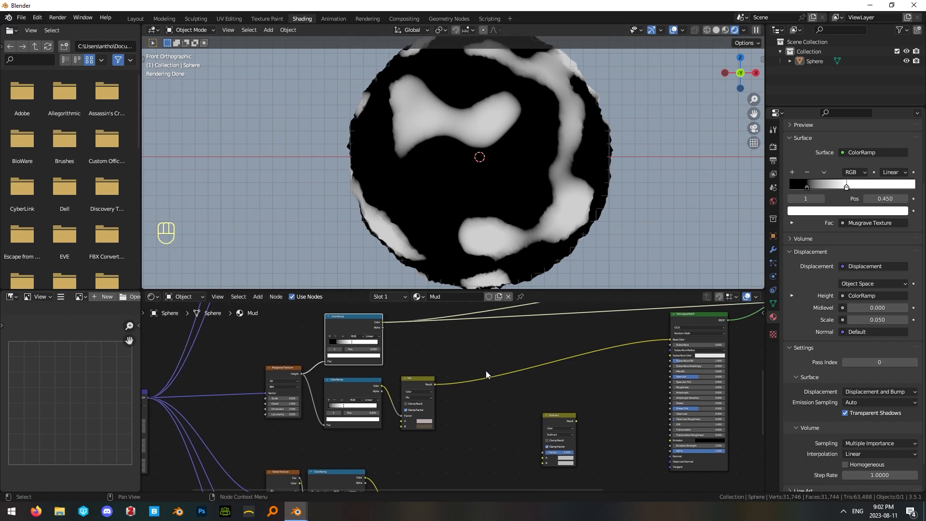
{"action": "left_click_drag", "start_coordinate": [382, 322], "coordinate": [542, 471]}
Connect the last displacement ColorRamp's Color to the Subtract node's A input and preview the Subtract result on the sphere.
{"action": "left_click_drag", "start_coordinate": [551, 421], "coordinate": [544, 423]}
{"action": "scroll", "coordinate": [522, 427], "scroll_direction": "down", "scroll_amount": 4}
{"action": "middle_click_drag", "start_coordinate": [513, 436], "coordinate": [506, 352]}
{"action": "scroll", "coordinate": [544, 411], "scroll_direction": "up", "scroll_amount": 5}
{"action": "middle_click_drag", "start_coordinate": [544, 411], "coordinate": [420, 458]}
{"action": "left_click", "coordinate": [485, 414], "text": "ctrl+shift"}
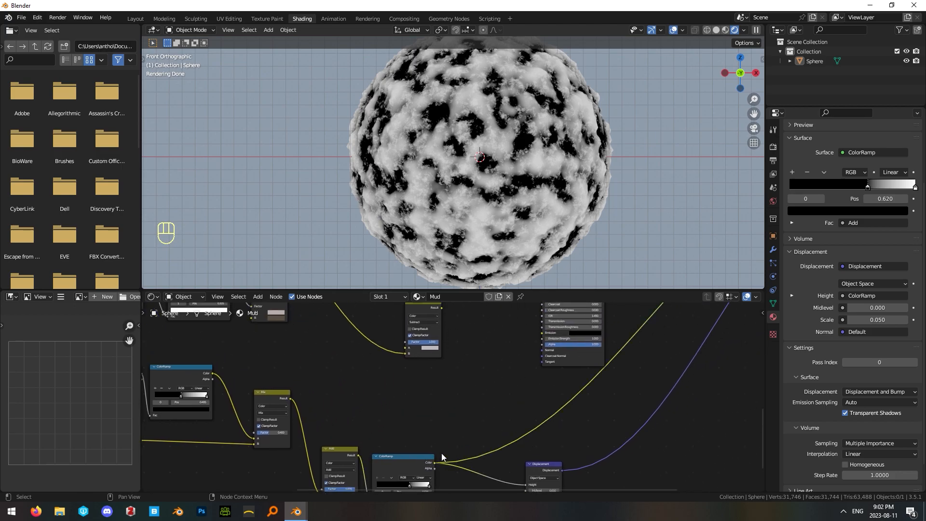
{"action": "middle_click_drag", "start_coordinate": [440, 386], "coordinate": [513, 447]}
{"action": "left_click", "coordinate": [495, 365], "text": "ctrl+shift"}
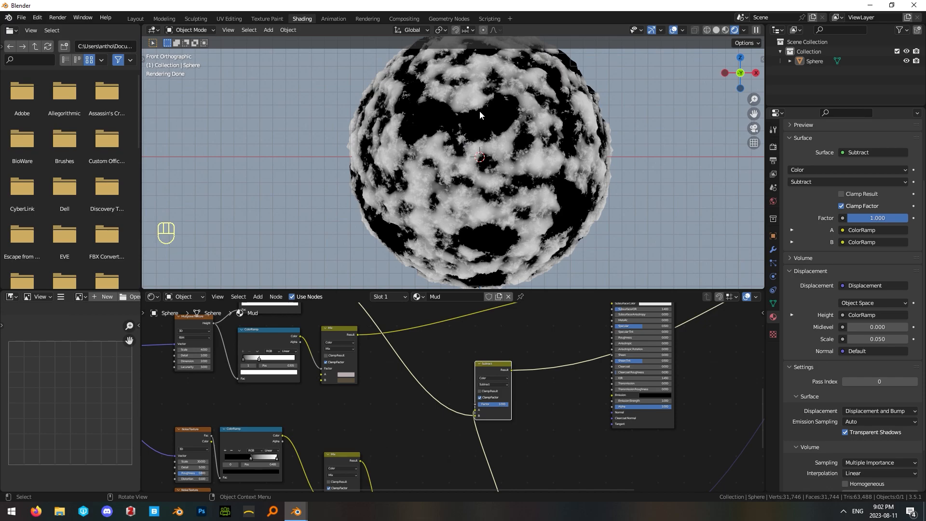
Connect the Subtract node's Result to the Displacement node's Height input.
{"action": "middle_click_drag", "start_coordinate": [455, 417], "coordinate": [489, 433]}
{"action": "middle_click_drag", "start_coordinate": [510, 376], "coordinate": [441, 421]}
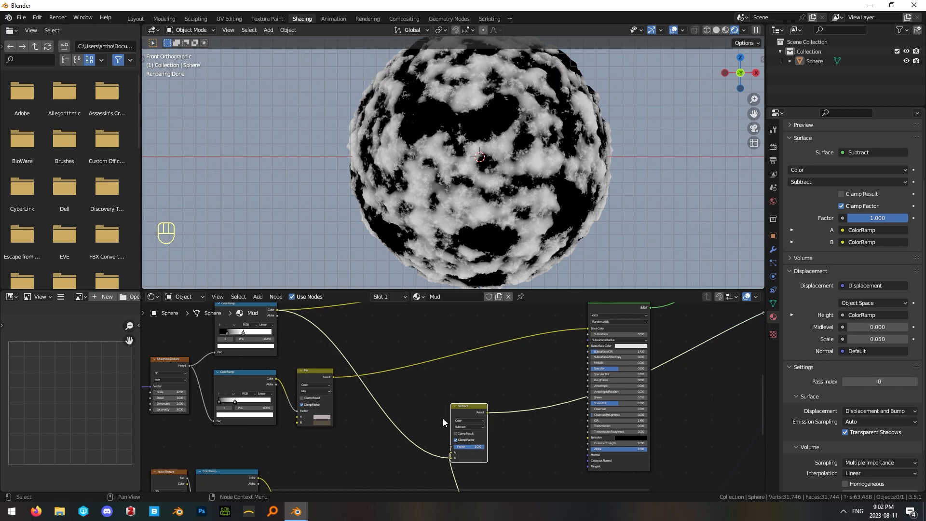
{"action": "scroll", "coordinate": [441, 421], "scroll_direction": "down", "scroll_amount": 1}
{"action": "middle_click_drag", "start_coordinate": [507, 482], "coordinate": [476, 353]}
{"action": "left_click", "coordinate": [481, 375]}
{"action": "left_click_drag", "start_coordinate": [442, 315], "coordinate": [517, 368]}
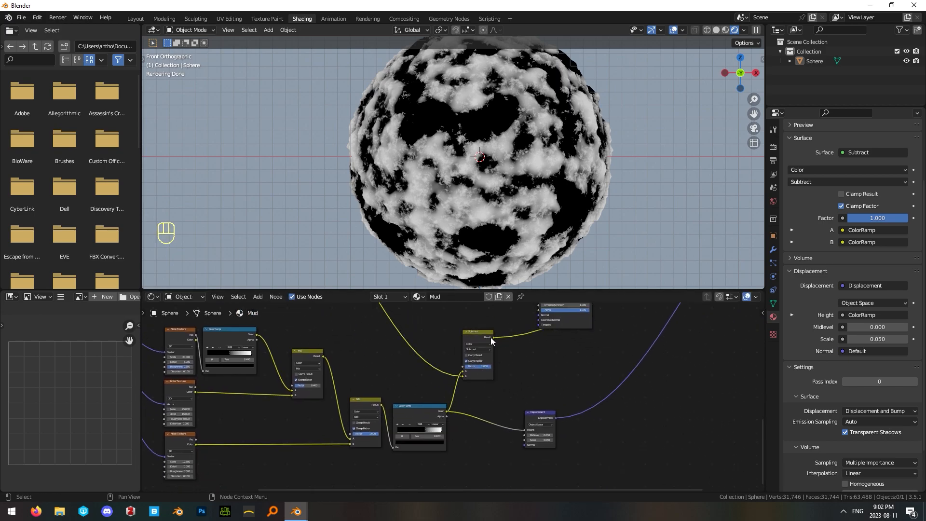
{"action": "left_click_drag", "start_coordinate": [497, 337], "coordinate": [549, 400]}
Group the displacement noises, ColorRamps, Mix, Add, Subtract and Displacement nodes in a frame.
{"action": "scroll", "coordinate": [539, 368], "scroll_direction": "down", "scroll_amount": 1}
{"action": "scroll", "coordinate": [543, 372], "scroll_direction": "down", "scroll_amount": 4}
{"action": "middle_click_drag", "start_coordinate": [553, 364], "coordinate": [535, 436]}
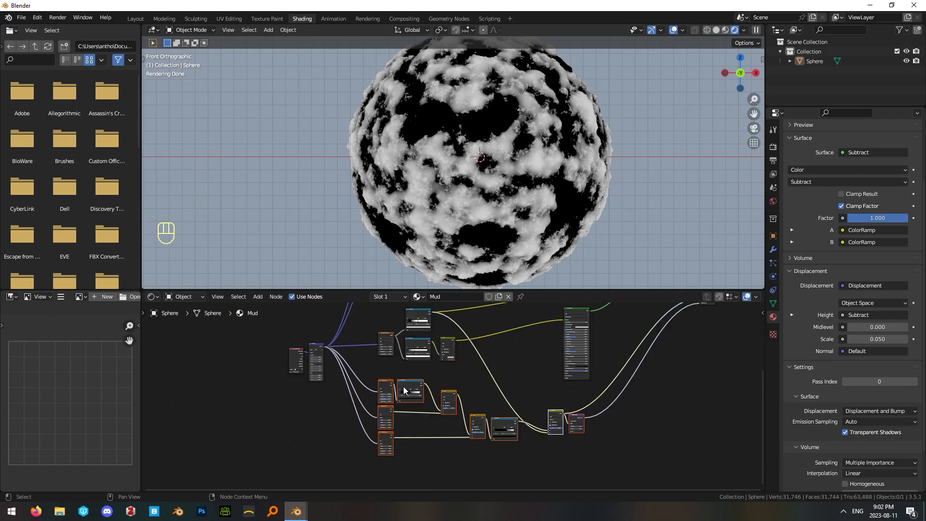
{"action": "left_click_drag", "start_coordinate": [412, 387], "coordinate": [410, 410]}
{"action": "key", "text": "c"}
{"action": "right_click", "coordinate": [450, 392]}
{"action": "middle_click_drag", "start_coordinate": [594, 354], "coordinate": [572, 352]}
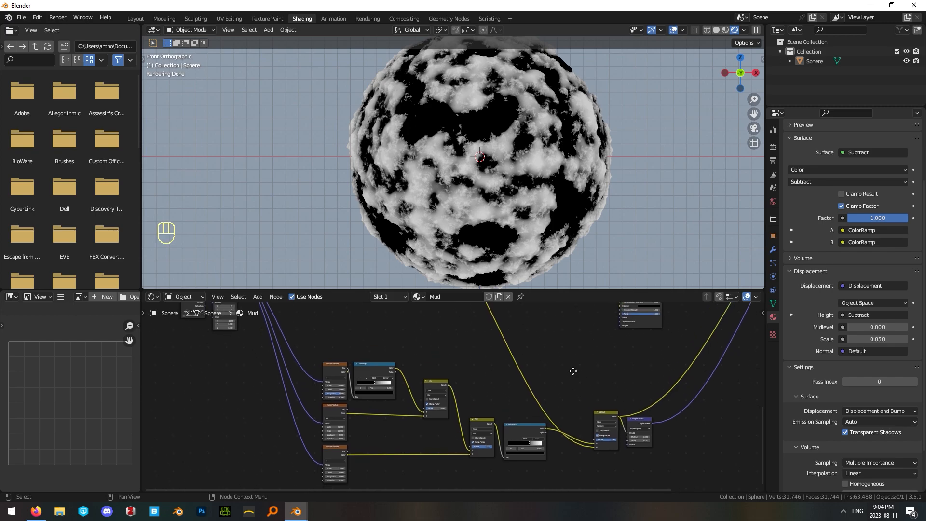
{"action": "left_click_drag", "start_coordinate": [282, 317], "coordinate": [665, 479]}
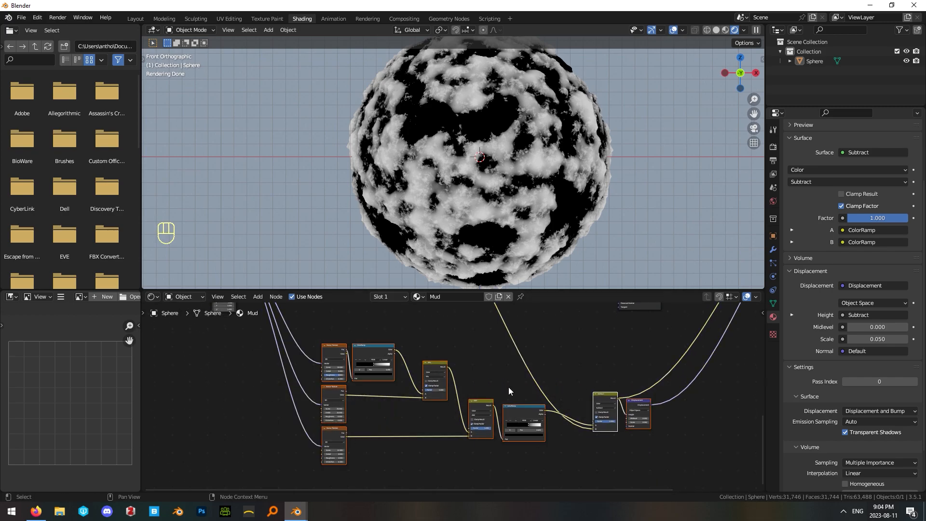
{"action": "key", "text": "ctrl+j"}
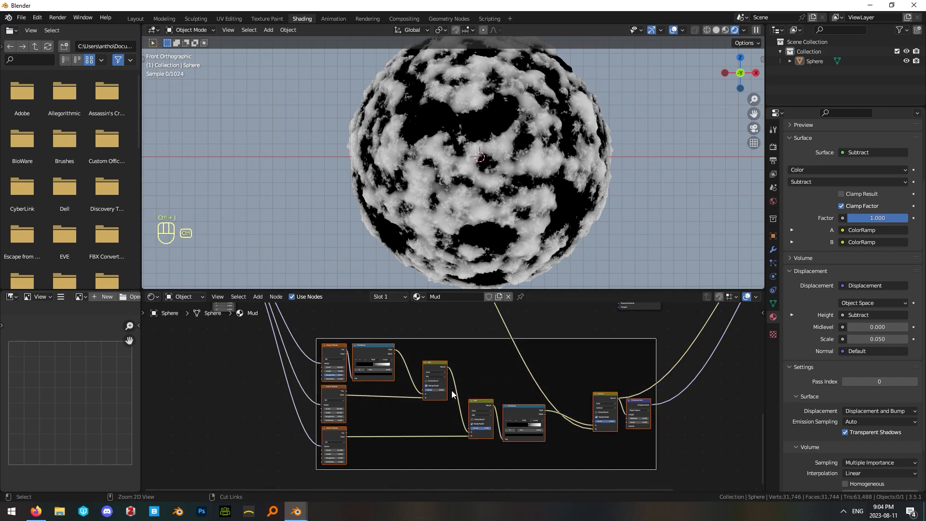
Label the frame around the displacement nodes "Displacement Map".
{"action": "scroll", "coordinate": [452, 389], "scroll_direction": "up", "scroll_amount": 1}
{"action": "right_click", "coordinate": [332, 437]}
{"action": "left_click", "coordinate": [437, 350]}
{"action": "left_click", "coordinate": [407, 334]}
{"action": "key", "text": "F2"}
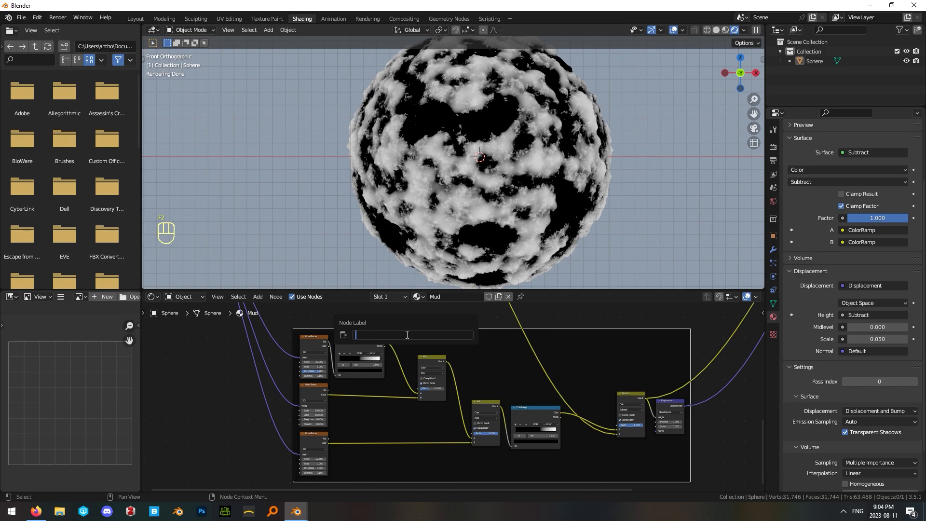
{"action": "type", "text": "Displacement Map"}
{"action": "key", "text": "Return"}
Reposition the puddle Musgrave Texture, its two ColorRamps and Mix node together above the Displacement Map frame.
{"action": "left_click", "coordinate": [478, 318]}
{"action": "scroll", "coordinate": [472, 330], "scroll_direction": "down", "scroll_amount": 1}
{"action": "middle_click_drag", "start_coordinate": [472, 330], "coordinate": [531, 482]}
{"action": "left_click_drag", "start_coordinate": [368, 322], "coordinate": [515, 426]}
{"action": "key", "text": "g"}
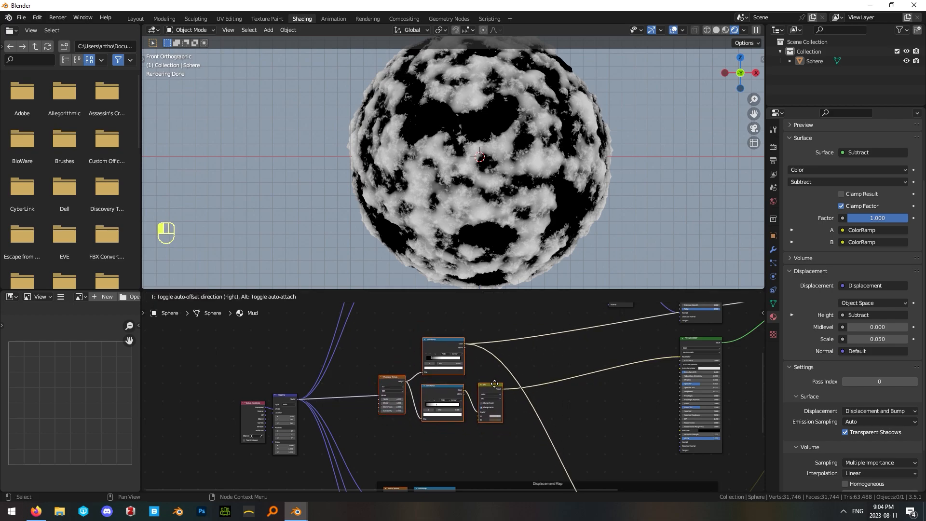
{"action": "left_click", "coordinate": [530, 372]}
Group the selected puddle nodes in a frame labelled "Puddles".
{"action": "scroll", "coordinate": [594, 369], "scroll_direction": "down", "scroll_amount": 1}
{"action": "mouse_move", "coordinate": [603, 369]}
{"action": "middle_mouse_down"}
{"action": "mouse_move", "coordinate": [438, 428]}
{"action": "mouse_move", "coordinate": [601, 366]}
{"action": "middle_mouse_up"}
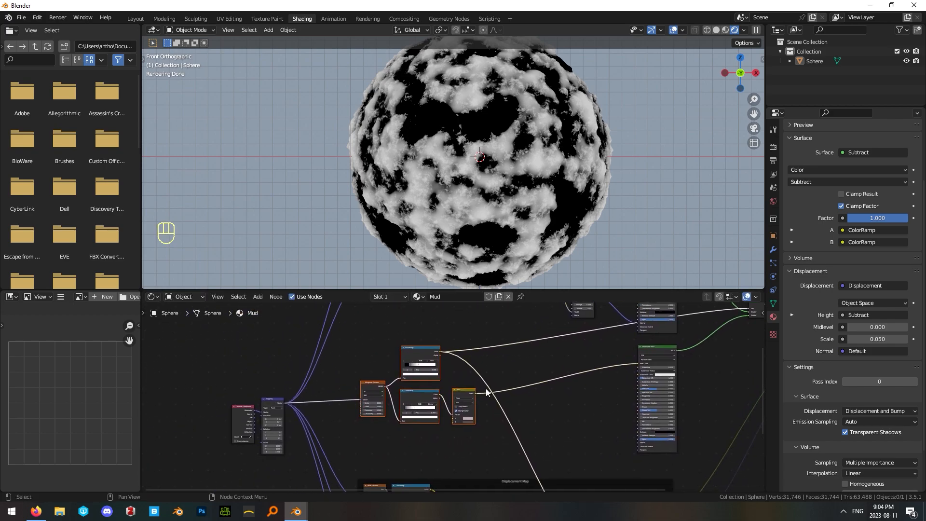
{"action": "scroll", "coordinate": [470, 399], "scroll_direction": "up", "scroll_amount": 4}
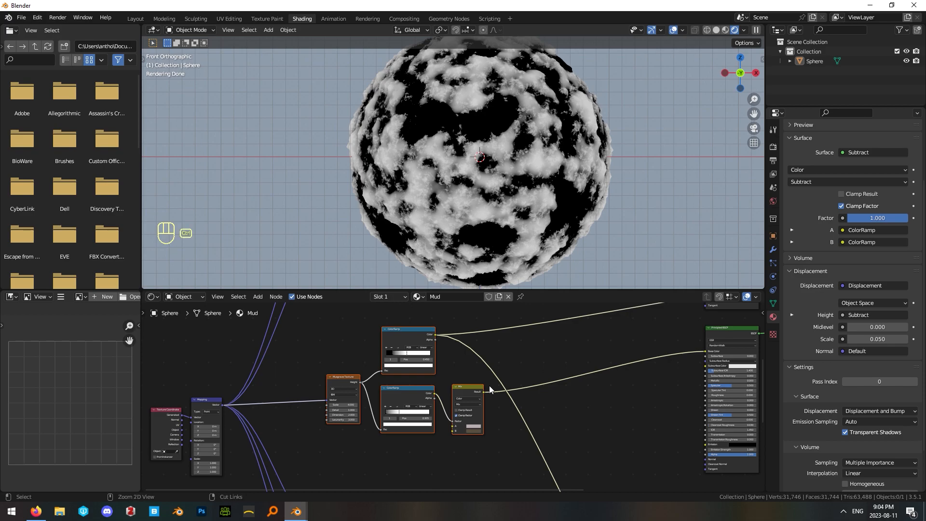
{"action": "key", "text": "ctrl+j"}
{"action": "key", "text": "F2"}
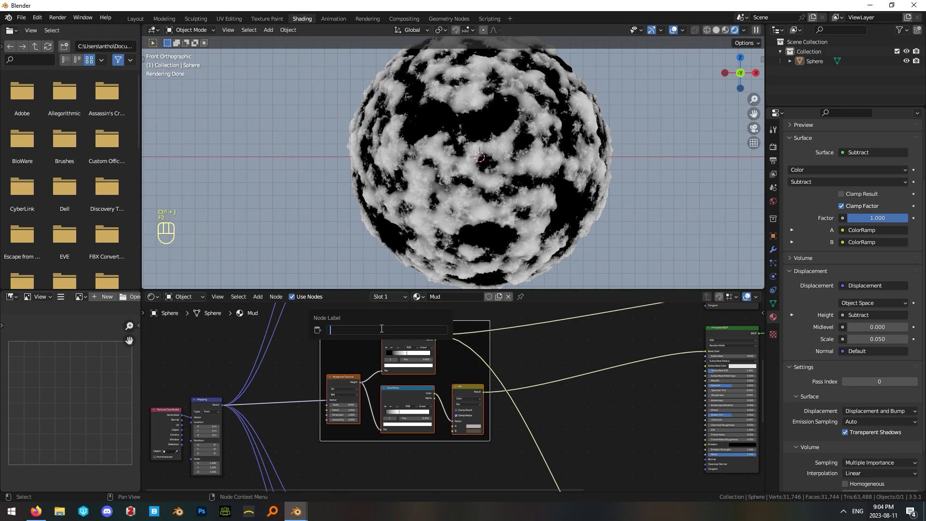
{"action": "type", "text": "Puddles"}
{"action": "key", "text": "Return"}
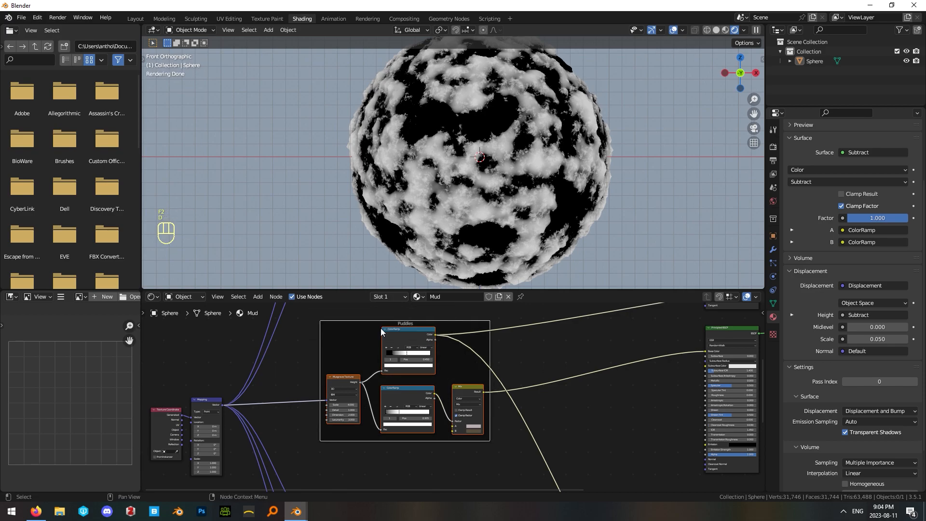
Group the noise, ColorRamp, Mix and Bump nodes feeding the first Principled BSDF in a frame.
{"action": "scroll", "coordinate": [590, 349], "scroll_direction": "down", "scroll_amount": 1}
{"action": "scroll", "coordinate": [589, 348], "scroll_direction": "down", "scroll_amount": 1}
{"action": "middle_click_drag", "start_coordinate": [590, 348], "coordinate": [450, 434]}
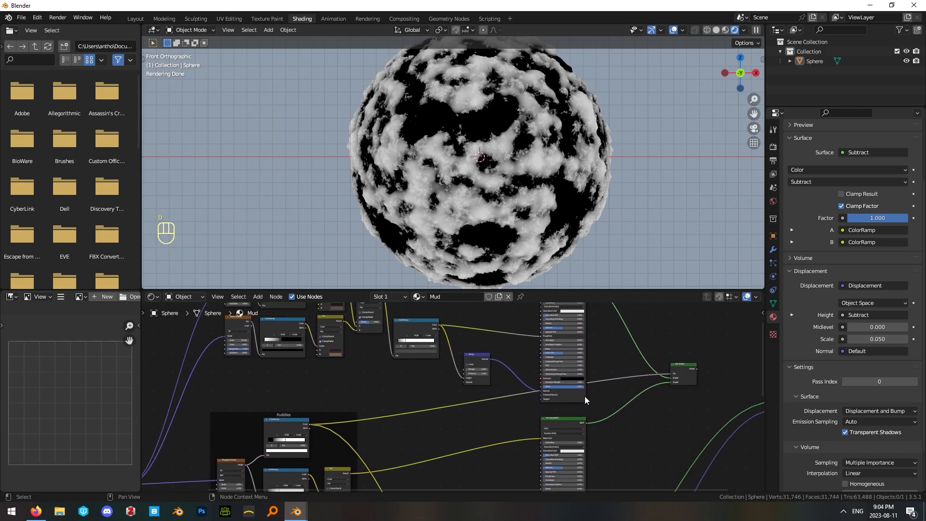
{"action": "middle_click_drag", "start_coordinate": [350, 401], "coordinate": [460, 454]}
{"action": "left_click_drag", "start_coordinate": [587, 407], "coordinate": [577, 392]}
{"action": "left_click_drag", "start_coordinate": [277, 320], "coordinate": [581, 427]}
{"action": "key", "text": "ctrl+j"}
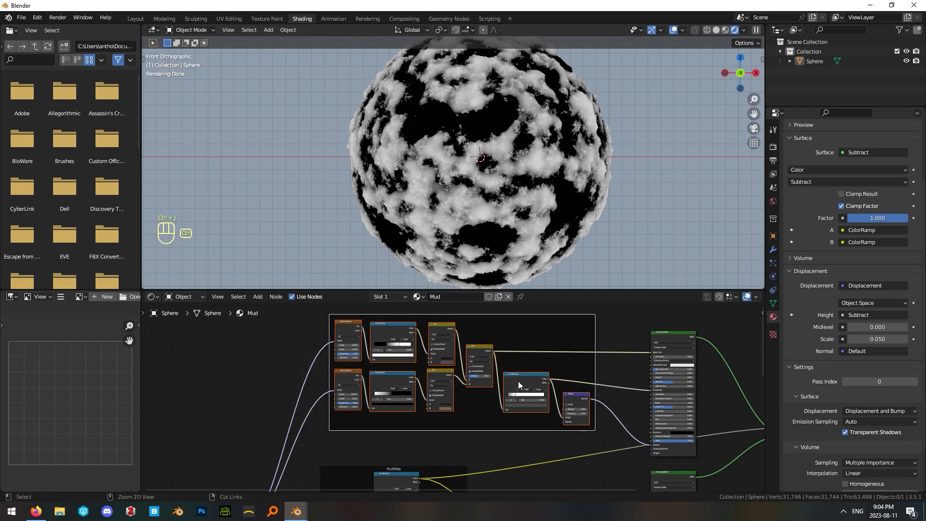
Label the new frame around the noise, ColorRamp, Mix and Bump nodes "Mud".
{"action": "key", "text": "F2"}
{"action": "key", "text": "shift"}
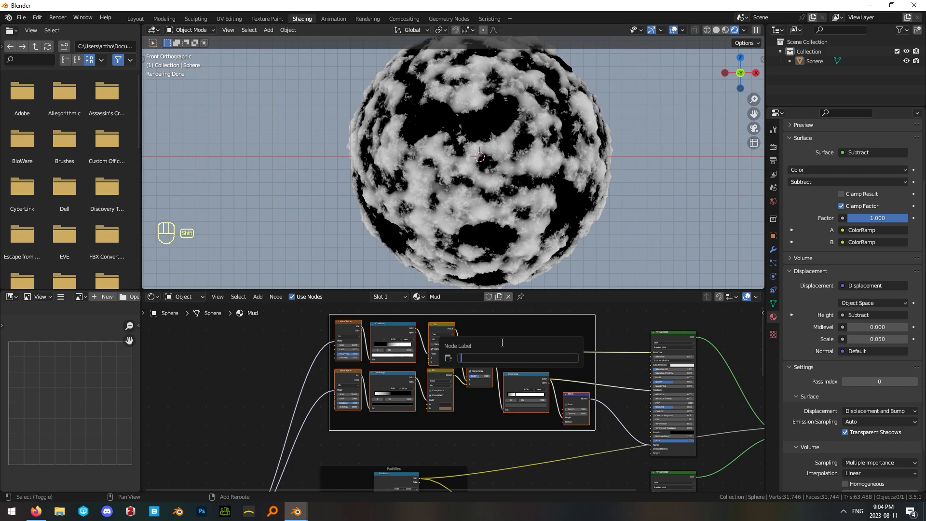
{"action": "type", "text": "Mud"}
{"action": "key", "text": "Return"}
{"action": "left_click", "coordinate": [626, 365]}
Reconnect the Mix Shader to the Material Output's Surface in place of the Subtract preview.
{"action": "scroll", "coordinate": [699, 400], "scroll_direction": "down", "scroll_amount": 2}
{"action": "middle_click_drag", "start_coordinate": [742, 420], "coordinate": [503, 388]}
{"action": "scroll", "coordinate": [595, 430], "scroll_direction": "up", "scroll_amount": 6}
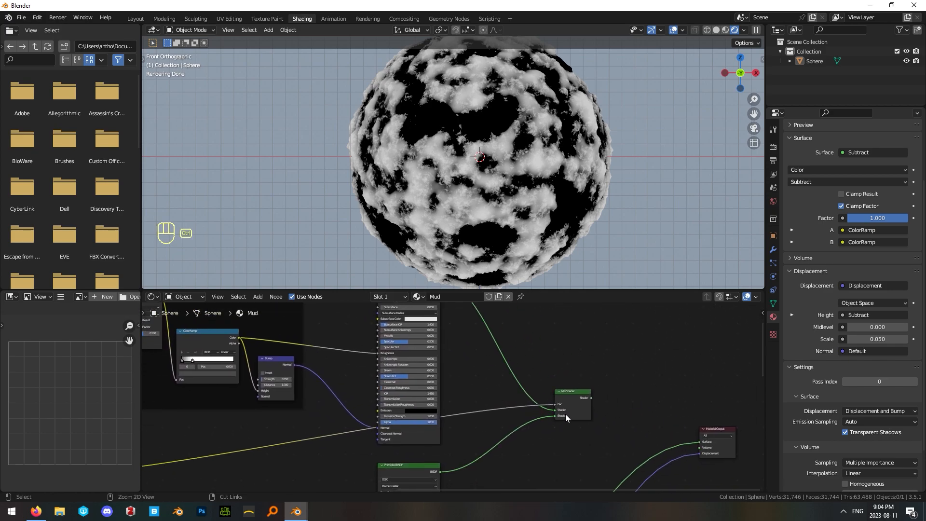
{"action": "left_click", "coordinate": [567, 398], "text": "ctrl+shift"}
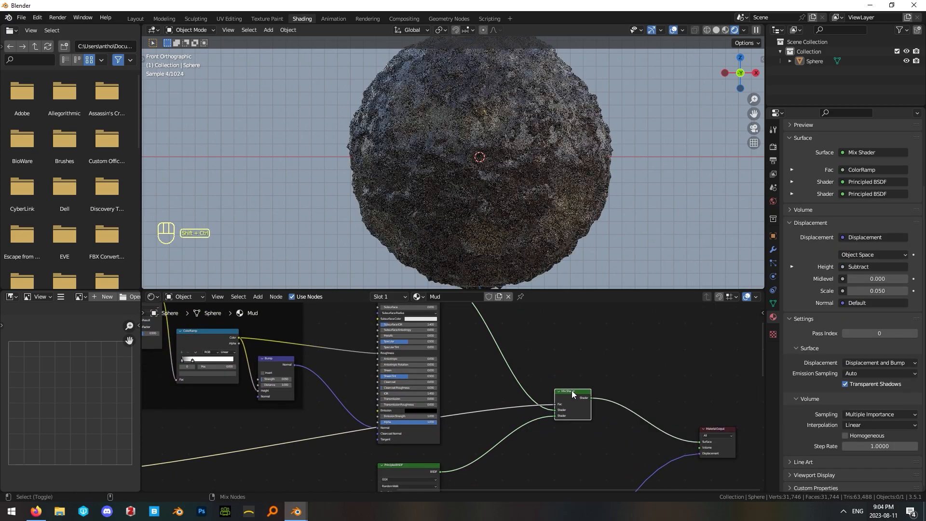
{"action": "left_click", "coordinate": [598, 372]}
Move the Mix Shader node down, roughly level with the Material Output node.
{"action": "scroll", "coordinate": [583, 395], "scroll_direction": "down", "scroll_amount": 3}
{"action": "middle_click_drag", "start_coordinate": [513, 439], "coordinate": [627, 202]}
{"action": "scroll", "coordinate": [545, 416], "scroll_direction": "up", "scroll_amount": 2}
{"action": "scroll", "coordinate": [545, 414], "scroll_direction": "down", "scroll_amount": 3}
{"action": "middle_click_drag", "start_coordinate": [586, 383], "coordinate": [554, 465]}
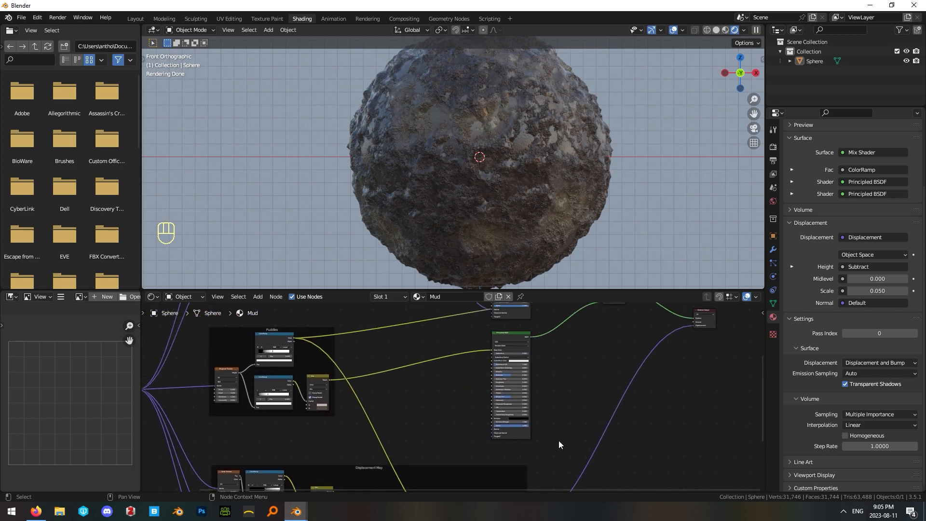
{"action": "middle_click_drag", "start_coordinate": [602, 320], "coordinate": [595, 378]}
{"action": "left_click", "coordinate": [608, 345]}
{"action": "left_click_drag", "start_coordinate": [609, 348], "coordinate": [603, 376]}
{"action": "left_click", "coordinate": [595, 395]}
Nudge the Subtract and Displacement nodes together inside the Displacement Map frame and enable Clamp Result on the Subtract node.
{"action": "scroll", "coordinate": [592, 395], "scroll_direction": "down", "scroll_amount": 1}
{"action": "scroll", "coordinate": [592, 394], "scroll_direction": "down", "scroll_amount": 1}
{"action": "middle_click_drag", "start_coordinate": [562, 455], "coordinate": [606, 292]}
{"action": "scroll", "coordinate": [525, 395], "scroll_direction": "up", "scroll_amount": 8}
{"action": "middle_click_drag", "start_coordinate": [546, 354], "coordinate": [444, 350]}
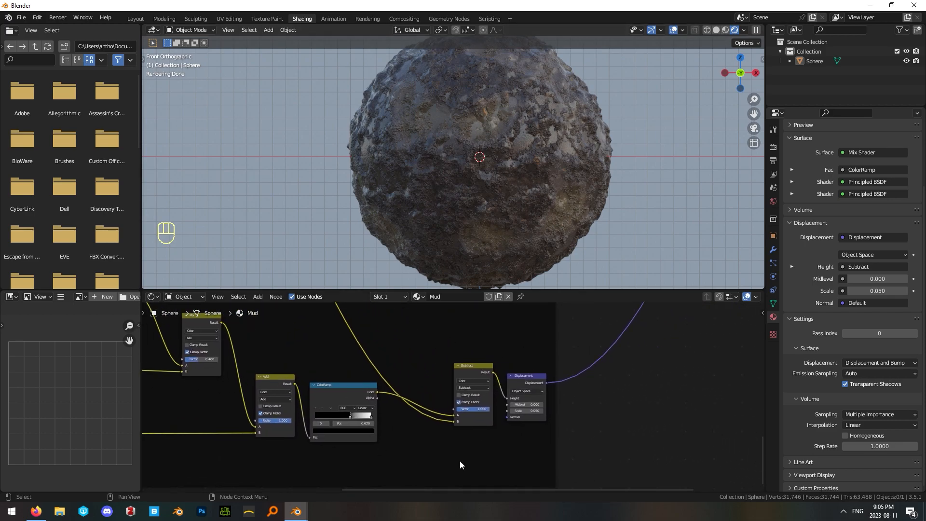
{"action": "left_click_drag", "start_coordinate": [476, 360], "coordinate": [536, 381]}
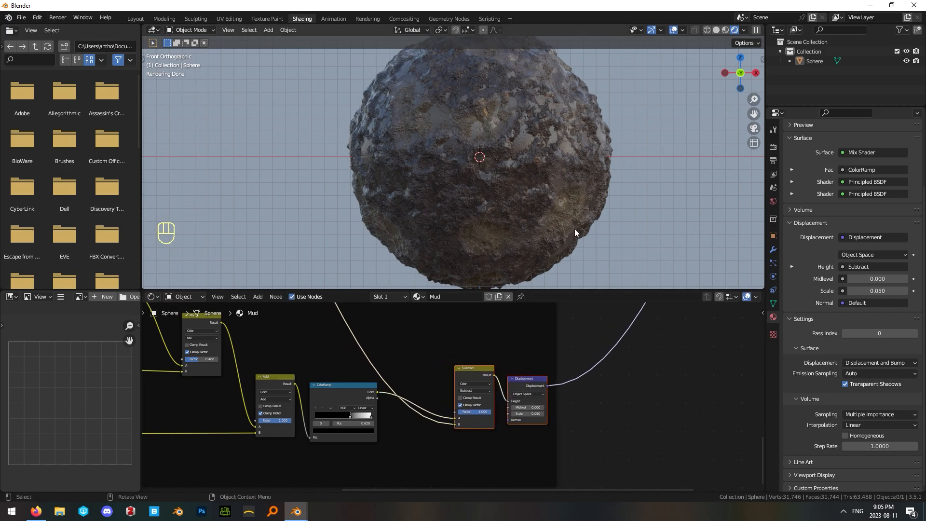
{"action": "left_click", "coordinate": [509, 333]}
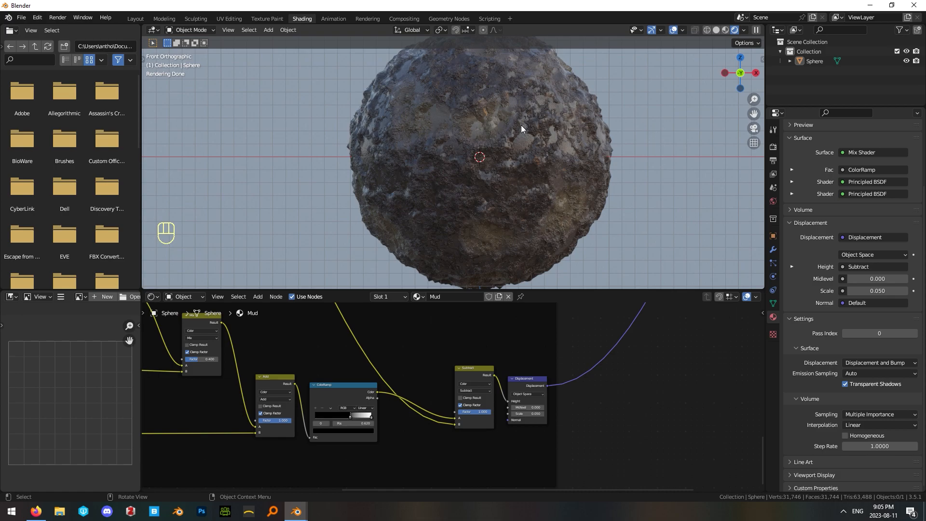
{"action": "scroll", "coordinate": [586, 384], "scroll_direction": "up", "scroll_amount": 3}
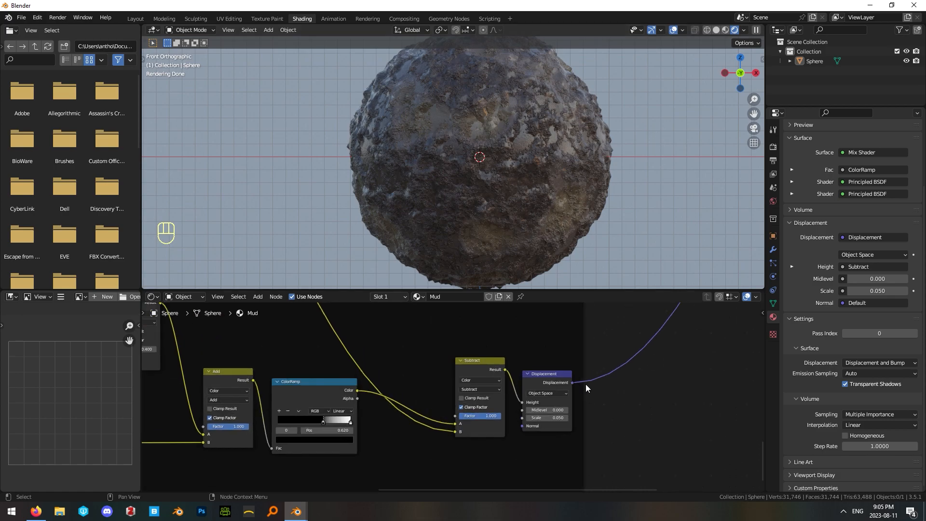
{"action": "left_click", "coordinate": [461, 398]}
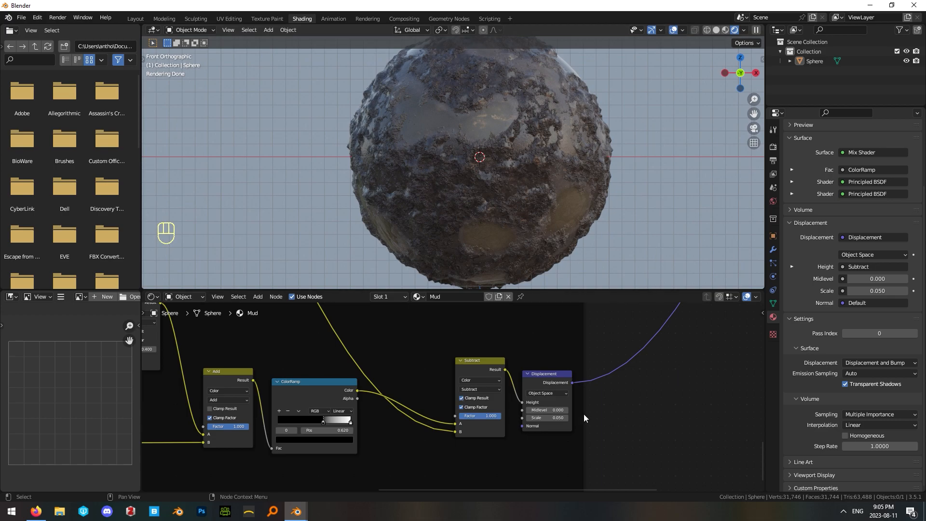
Look over the complete node tree, from the Texture Coordinate and Mapping nodes through the frames to the Material Output.
{"action": "scroll", "coordinate": [498, 403], "scroll_direction": "down", "scroll_amount": 16}
{"action": "middle_click_drag", "start_coordinate": [499, 377], "coordinate": [636, 409]}
{"action": "scroll", "coordinate": [435, 403], "scroll_direction": "up", "scroll_amount": 10}
{"action": "scroll", "coordinate": [435, 403], "scroll_direction": "up", "scroll_amount": 4}
{"action": "middle_click_drag", "start_coordinate": [425, 373], "coordinate": [518, 434]}
{"action": "scroll", "coordinate": [481, 421], "scroll_direction": "up", "scroll_amount": 4}
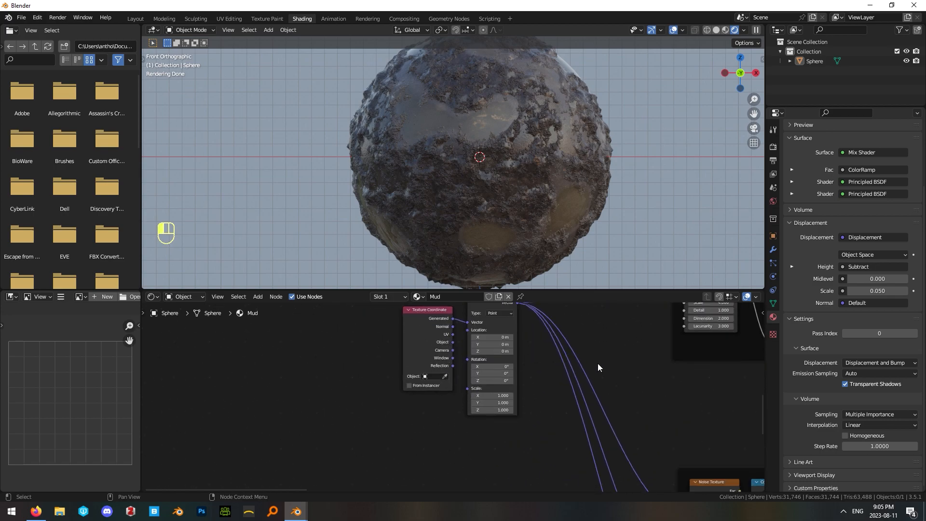
{"action": "scroll", "coordinate": [470, 389], "scroll_direction": "down", "scroll_amount": 10}
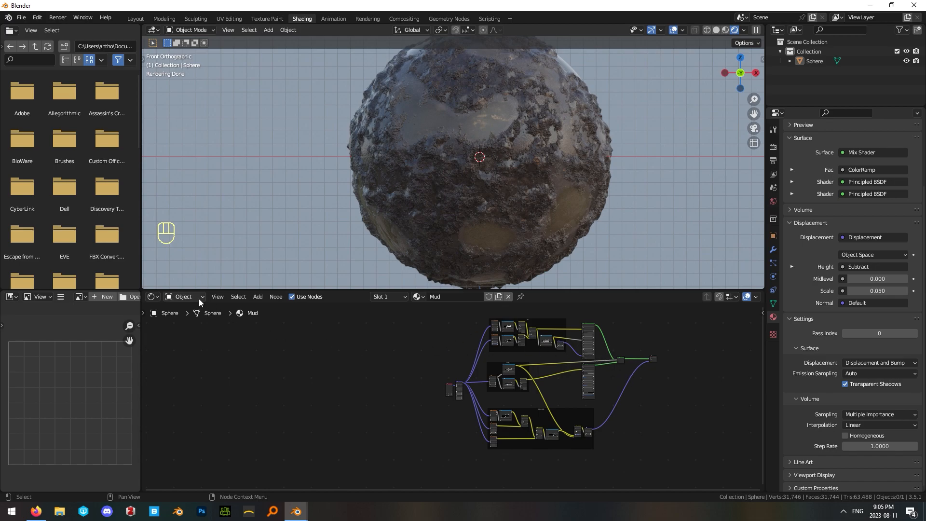
{"action": "scroll", "coordinate": [546, 387], "scroll_direction": "up", "scroll_amount": 3}
{"action": "scroll", "coordinate": [549, 389], "scroll_direction": "up", "scroll_amount": 1}
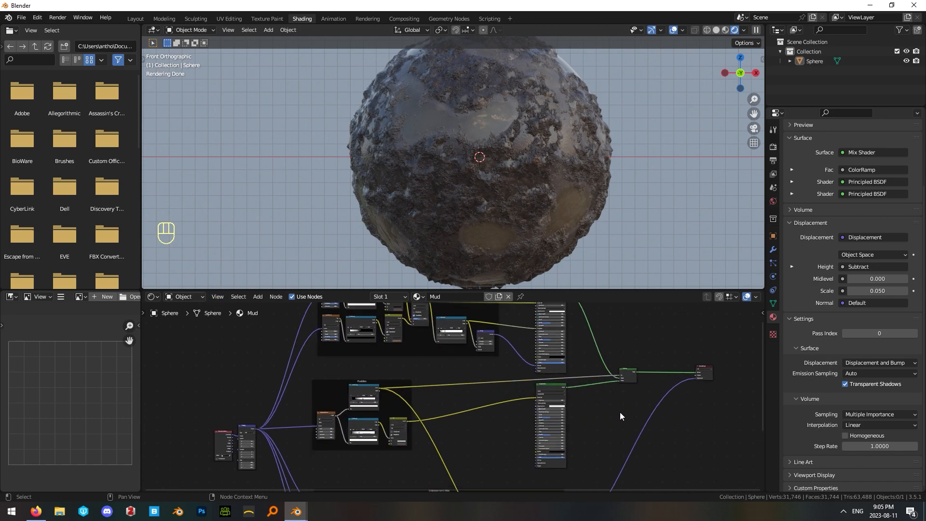
{"action": "key", "text": "Home"}
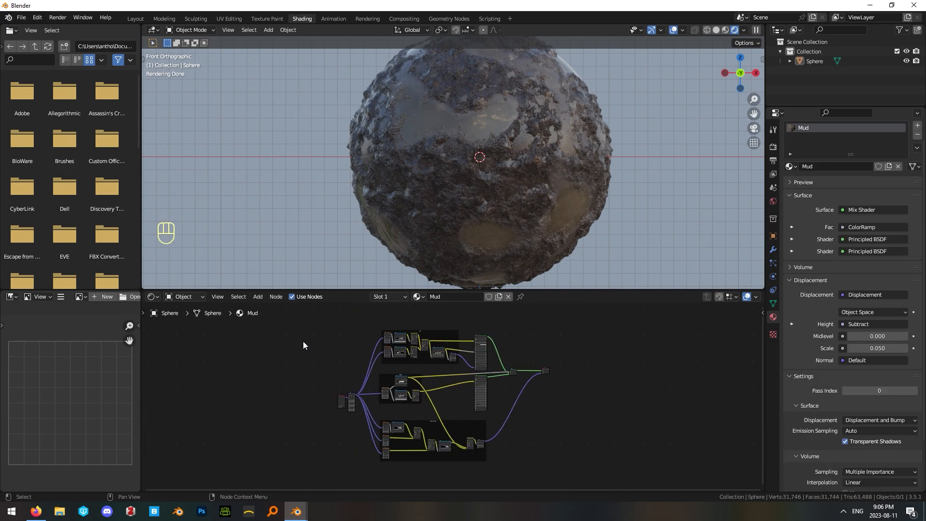
Combine all nodes except the Material Output into one node group and return to the main material tree.
{"action": "left_click_drag", "start_coordinate": [315, 324], "coordinate": [526, 466]}
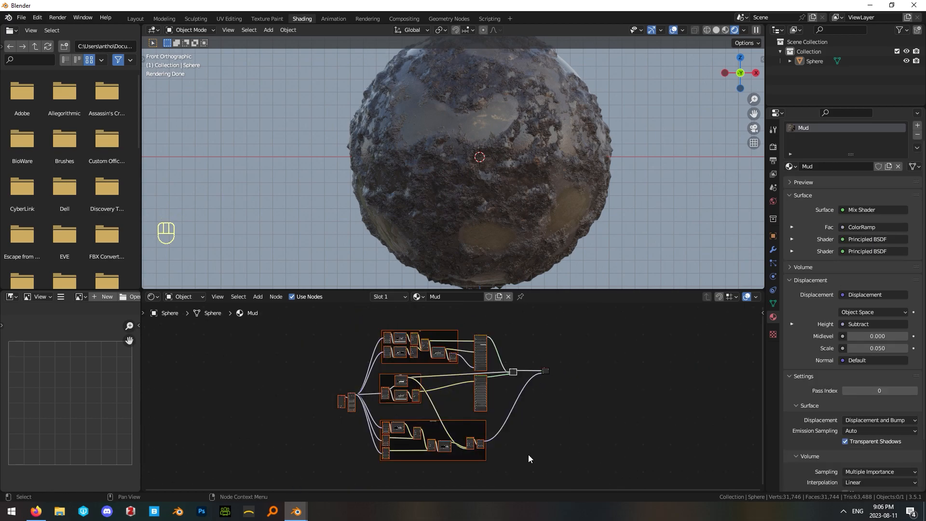
{"action": "key", "text": "ctrl+g"}
{"action": "scroll", "coordinate": [561, 384], "scroll_direction": "up", "scroll_amount": 3}
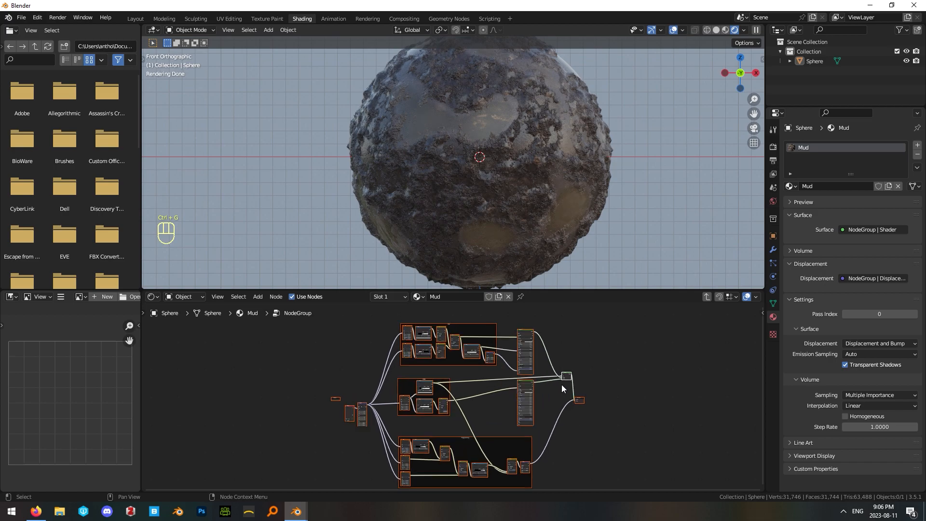
{"action": "key", "text": "Tab"}
Label the node group connected to the Material Output "Mud".
{"action": "left_click_drag", "start_coordinate": [402, 389], "coordinate": [596, 354]}
{"action": "scroll", "coordinate": [580, 376], "scroll_direction": "up", "scroll_amount": 3}
{"action": "middle_click_drag", "start_coordinate": [580, 376], "coordinate": [368, 413]}
{"action": "scroll", "coordinate": [564, 374], "scroll_direction": "up", "scroll_amount": 2}
{"action": "middle_click_drag", "start_coordinate": [564, 374], "coordinate": [473, 396]}
{"action": "key", "text": "F2"}
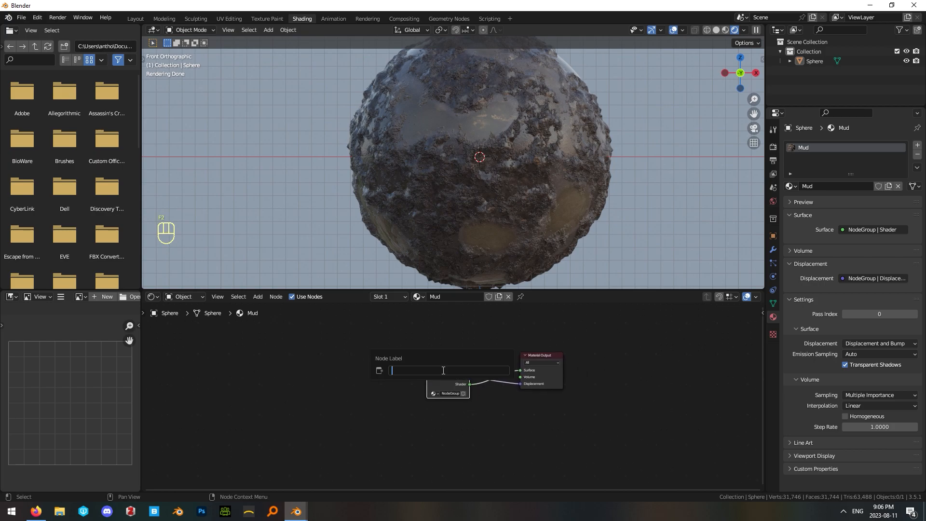
{"action": "type", "text": "Mud"}
{"action": "key", "text": "Return"}
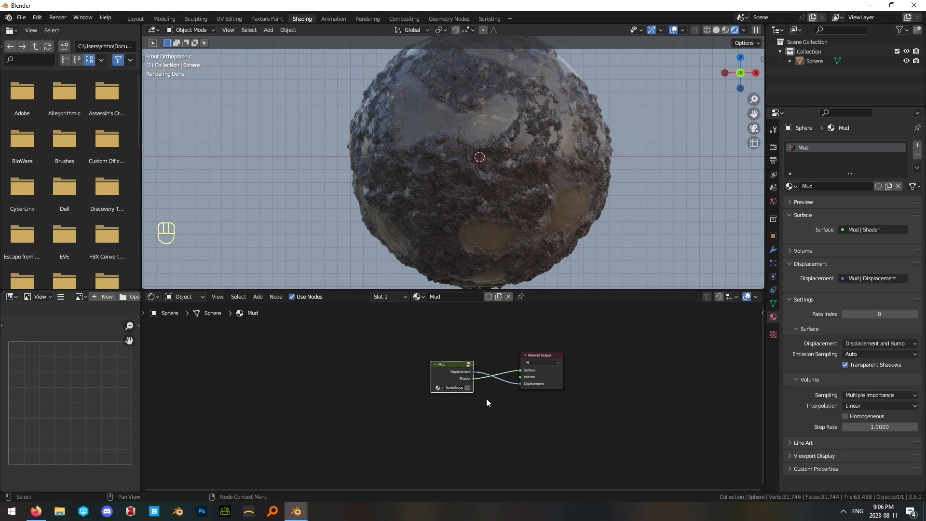
Reorder the Mud group's output sockets so that Shader comes before Displacement.
{"action": "key", "text": "Tab"}
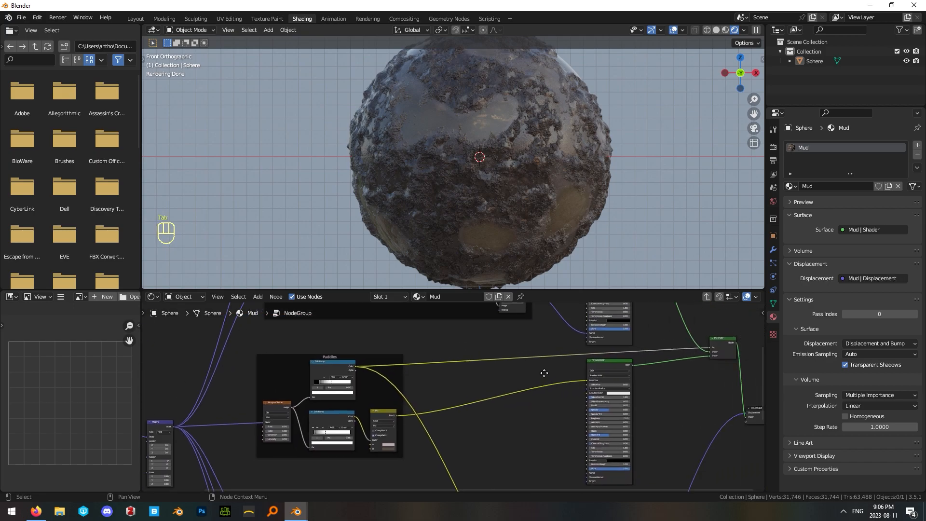
{"action": "key", "text": "n"}
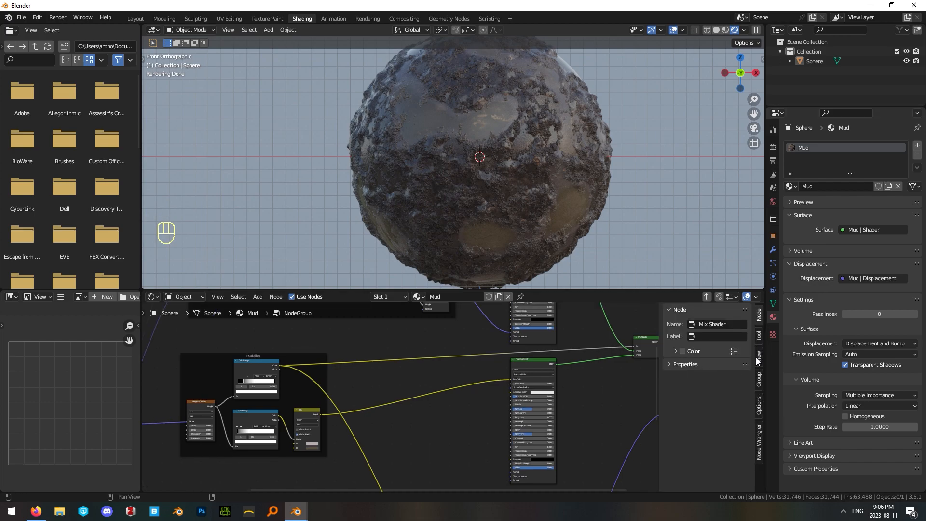
{"action": "left_click", "coordinate": [758, 406]}
{"action": "left_click", "coordinate": [758, 377]}
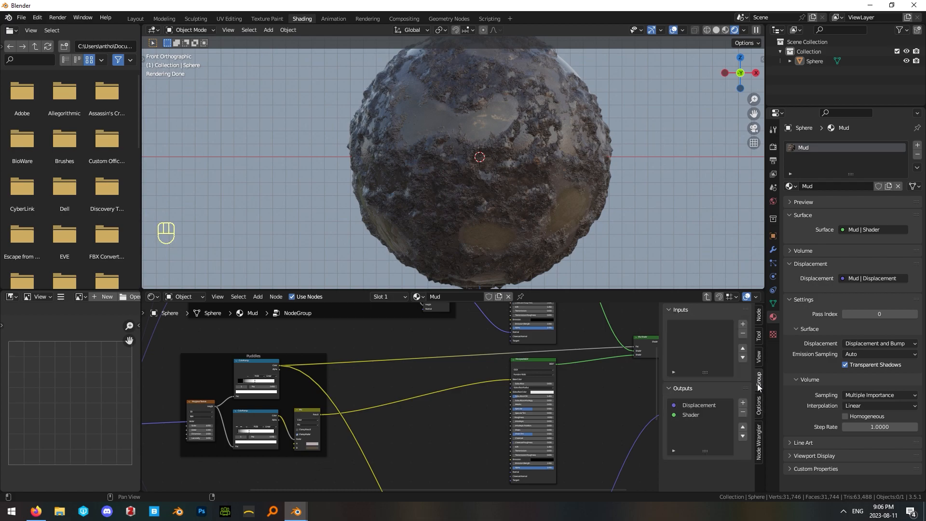
{"action": "left_click", "coordinate": [691, 415]}
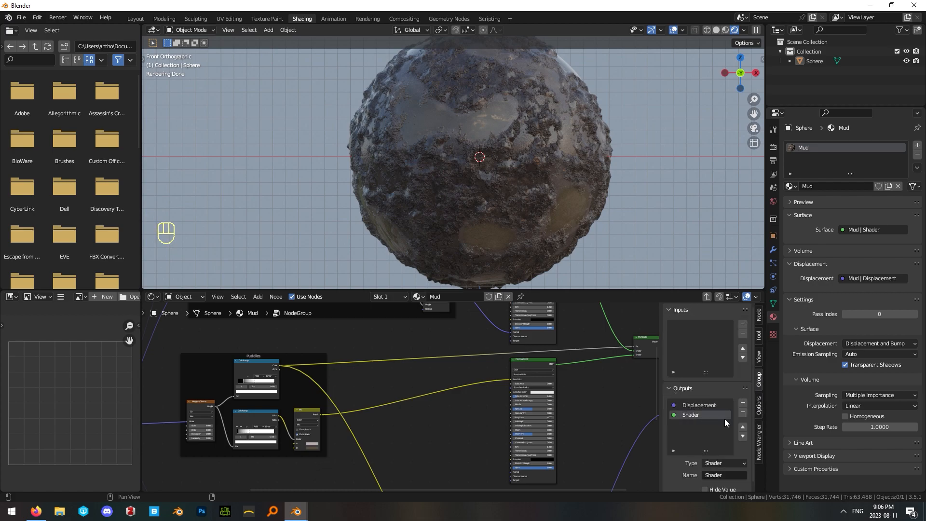
{"action": "left_click", "coordinate": [742, 426]}
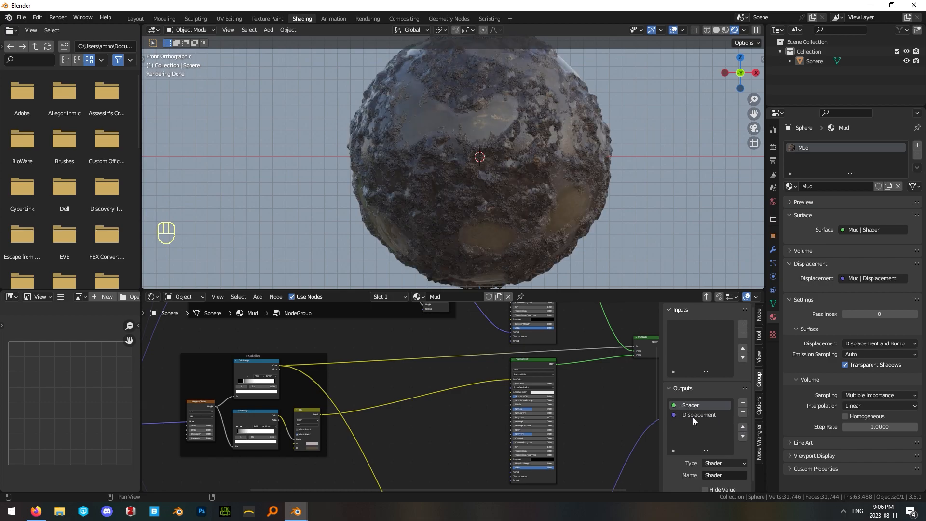
Try exposing a Float input on the Mud group, check it on the group node, and remove it again.
{"action": "scroll", "coordinate": [593, 397], "scroll_direction": "down", "scroll_amount": 4}
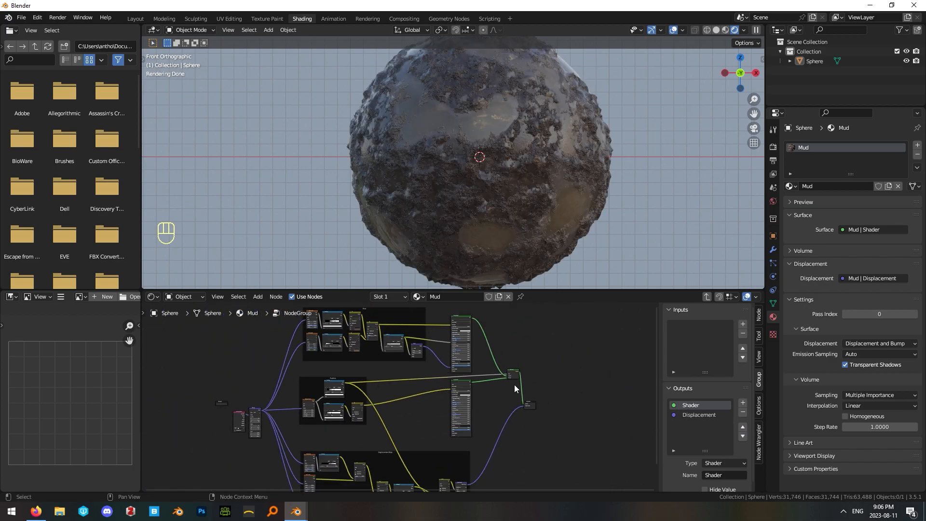
{"action": "scroll", "coordinate": [327, 395], "scroll_direction": "up", "scroll_amount": 4}
{"action": "middle_click_drag", "start_coordinate": [326, 397], "coordinate": [528, 396]}
{"action": "key", "text": "Tab"}
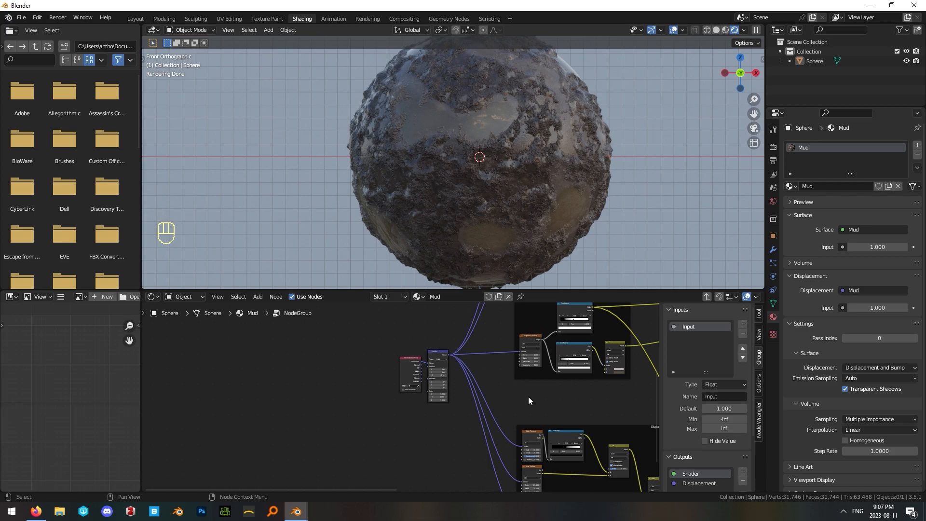
{"action": "scroll", "coordinate": [402, 403], "scroll_direction": "up", "scroll_amount": 4}
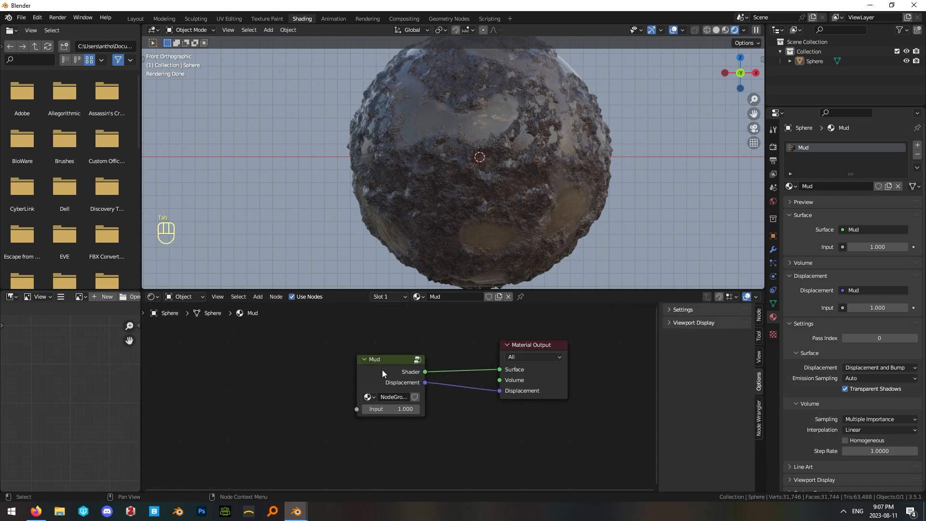
{"action": "key", "text": "Tab"}
{"action": "left_click", "coordinate": [743, 334]}
{"action": "key", "text": "Tab"}
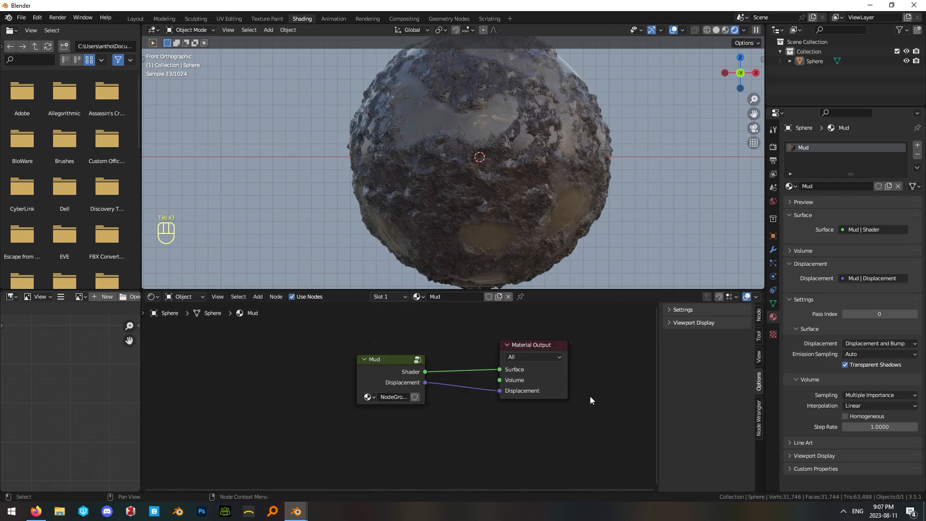
Inspect the finished mud material on the sphere, ending in front view.
{"action": "scroll", "coordinate": [403, 396], "scroll_direction": "up", "scroll_amount": 1}
{"action": "left_click_drag", "start_coordinate": [372, 366], "coordinate": [433, 349]}
{"action": "left_click", "coordinate": [555, 229]}
{"action": "middle_click_drag", "start_coordinate": [555, 224], "coordinate": [423, 137]}
{"action": "key", "text": "KP_1"}
{"action": "left_click", "coordinate": [680, 199]}
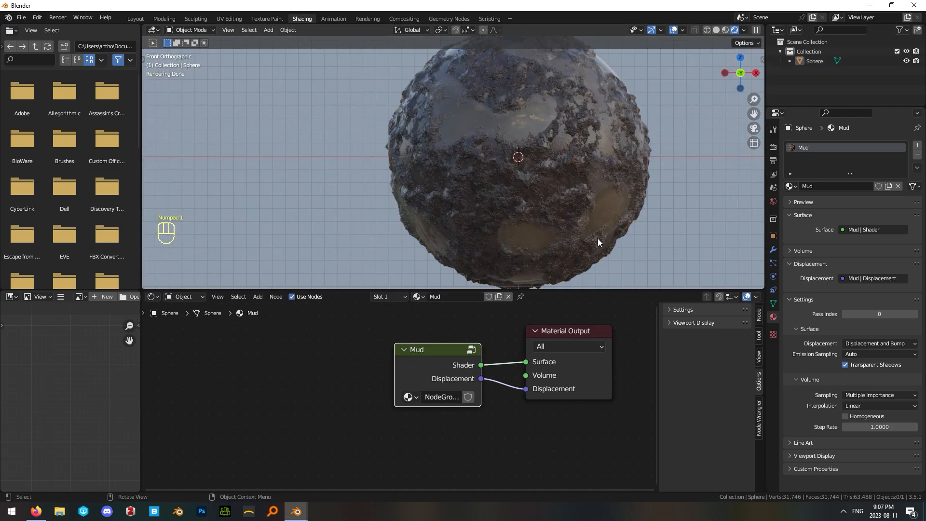
{"action": "scroll", "coordinate": [592, 193], "scroll_direction": "down", "scroll_amount": 2}
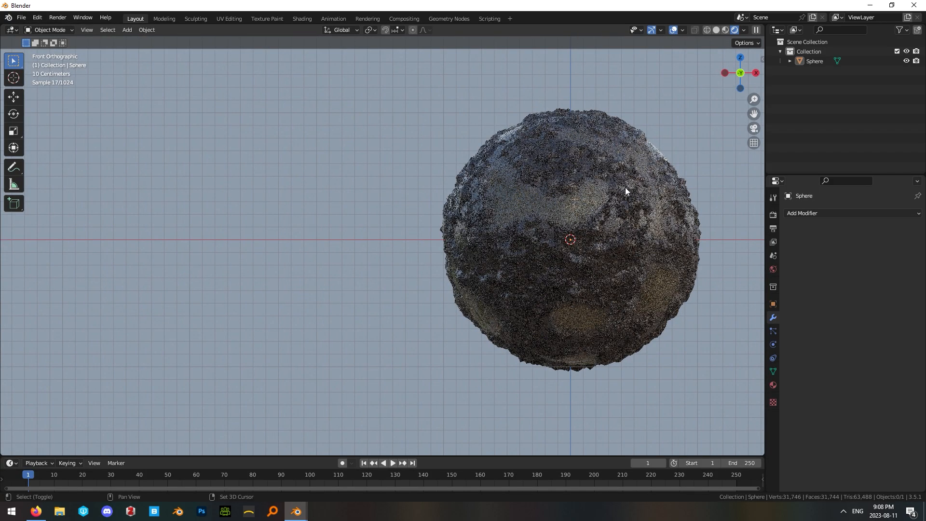
{"action": "scroll", "coordinate": [625, 187], "scroll_direction": "up", "scroll_amount": 2}
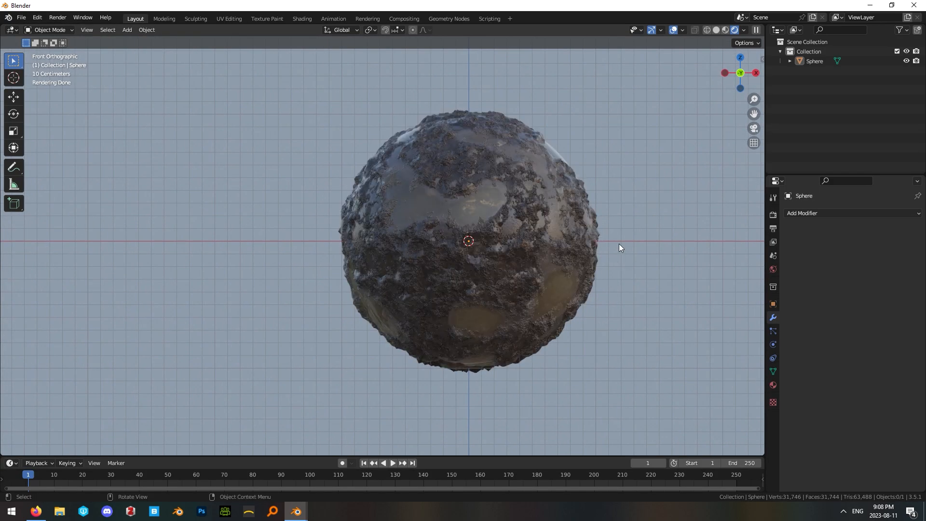
Set final rendering to 512 samples with Noise Threshold disabled, and reveal the render Denoise settings.
{"action": "left_click", "coordinate": [448, 263]}
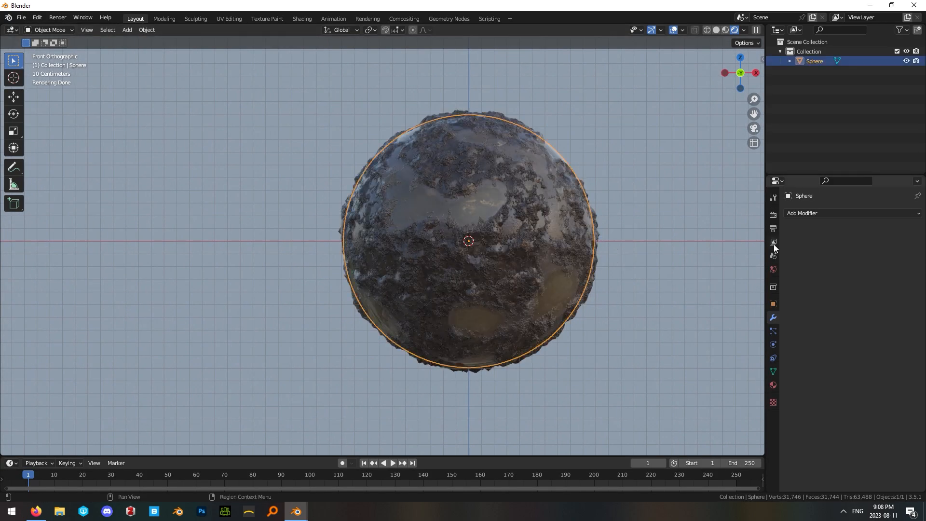
{"action": "left_click", "coordinate": [774, 215]}
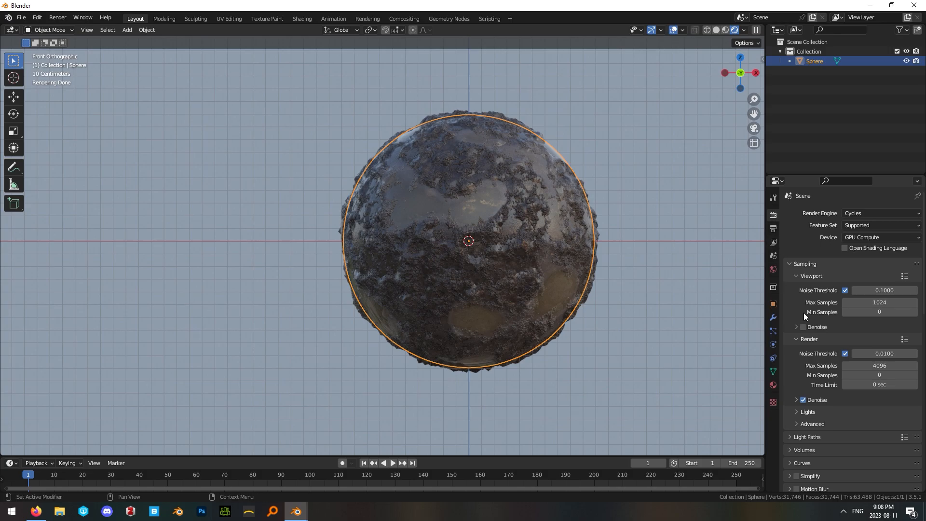
{"action": "scroll", "coordinate": [880, 307], "scroll_direction": "down", "scroll_amount": 3}
{"action": "scroll", "coordinate": [880, 308], "scroll_direction": "up", "scroll_amount": 2}
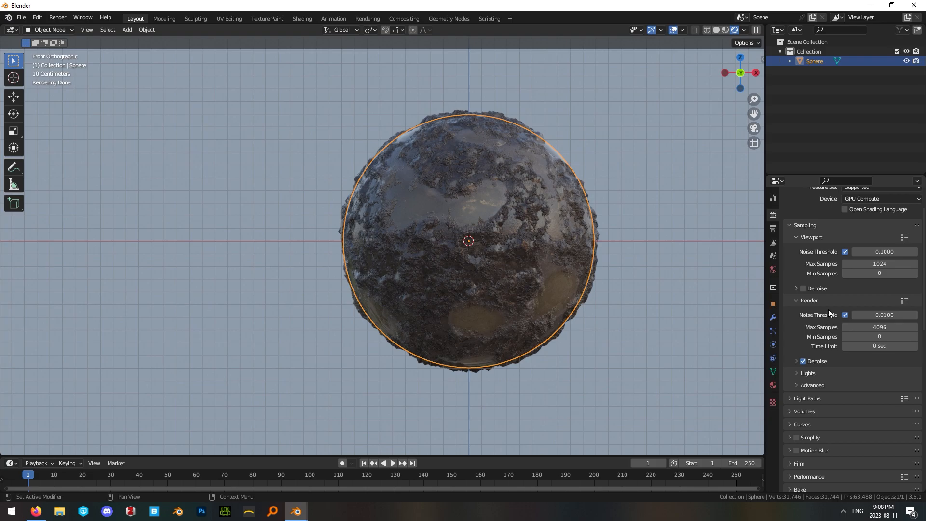
{"action": "left_click", "coordinate": [844, 315]}
{"action": "left_click", "coordinate": [875, 327]}
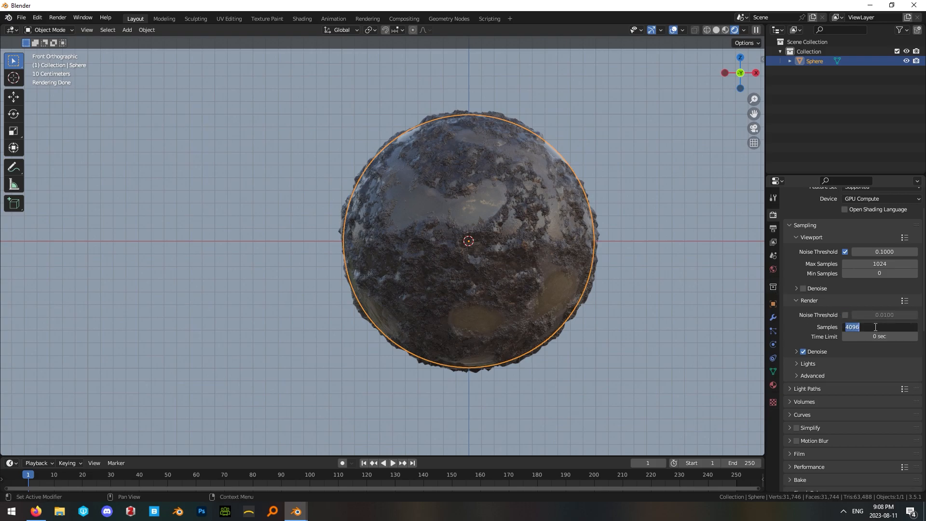
{"action": "type", "text": "512"}
{"action": "key", "text": "Return"}
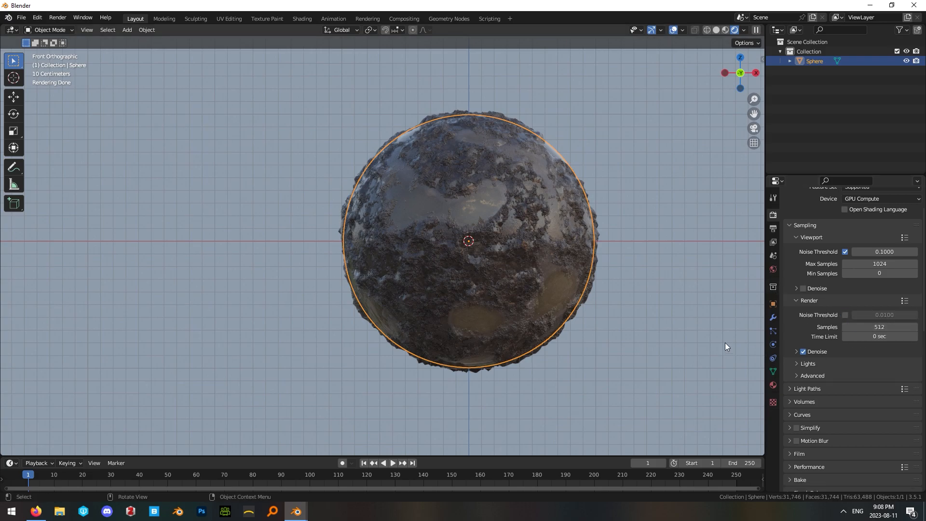
{"action": "left_click", "coordinate": [797, 350]}
{"action": "left_click", "coordinate": [623, 318]}
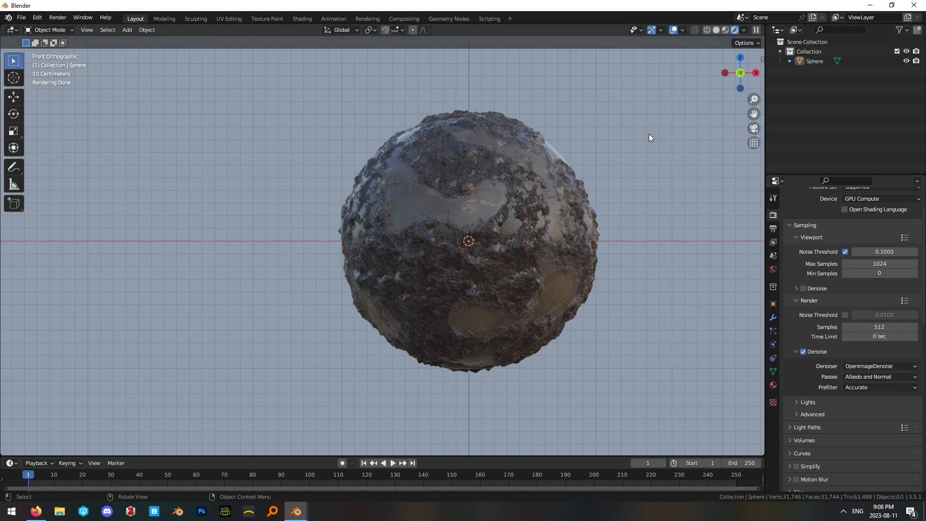
Examine the mud texture, puddles and surface displacement on the rendered sphere, both close up and from farther away.
{"action": "left_click", "coordinate": [535, 239]}
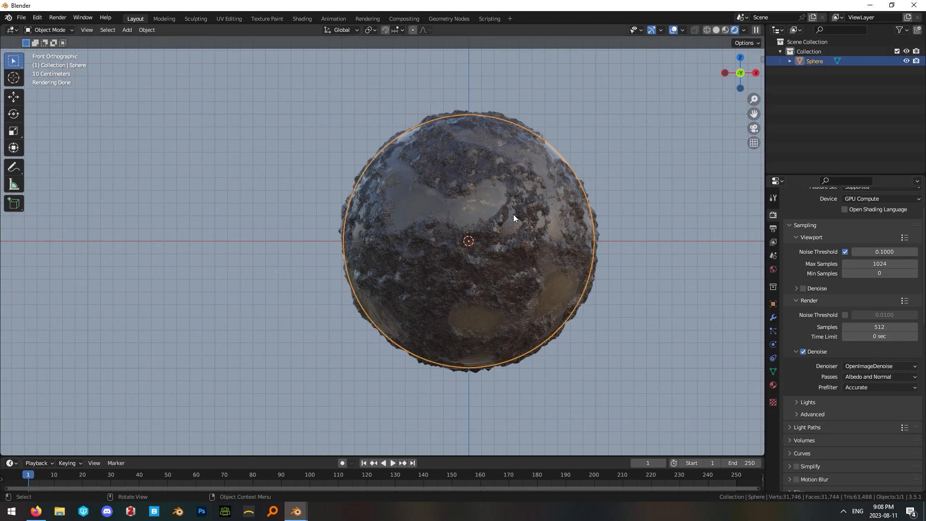
{"action": "left_click", "coordinate": [592, 165]}
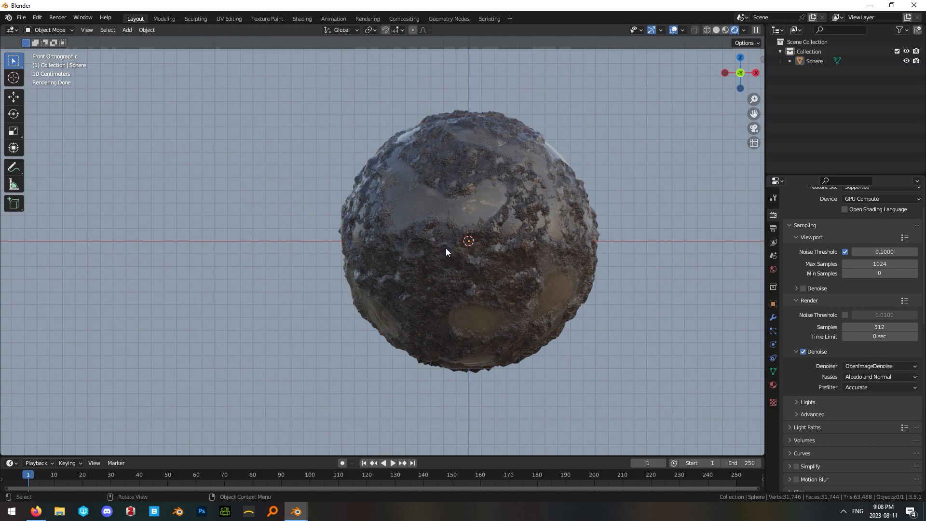
{"action": "scroll", "coordinate": [456, 312], "scroll_direction": "up", "scroll_amount": 1}
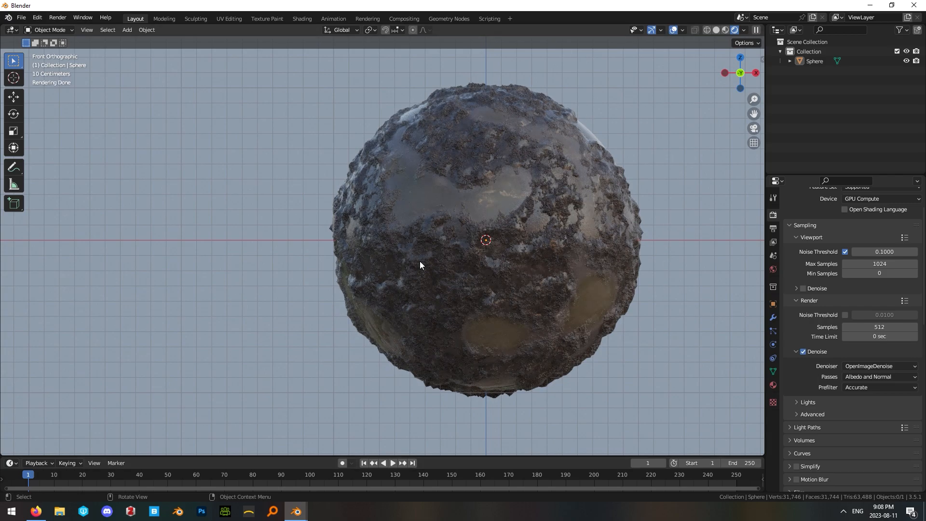
{"action": "left_click", "coordinate": [578, 310]}
{"action": "left_click", "coordinate": [295, 148]}
{"action": "scroll", "coordinate": [524, 294], "scroll_direction": "down", "scroll_amount": 2}
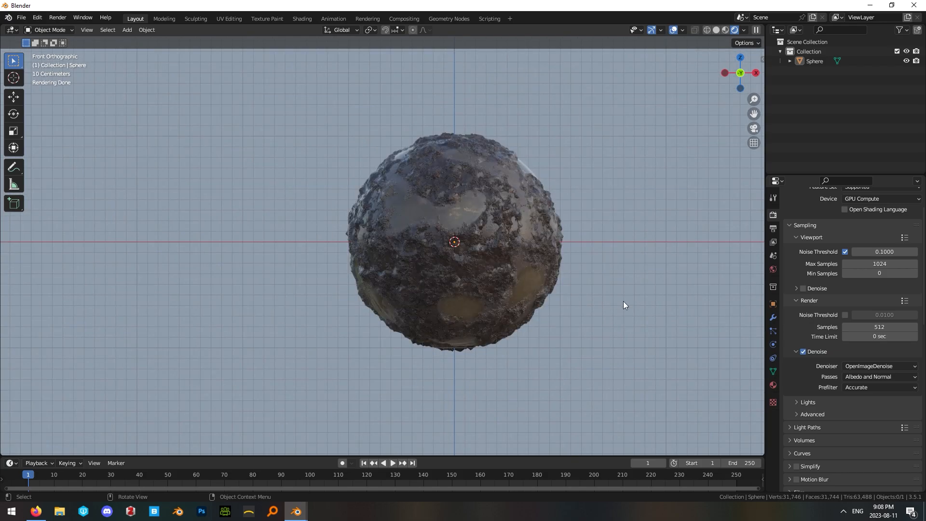
{"action": "scroll", "coordinate": [502, 279], "scroll_direction": "up", "scroll_amount": 1}
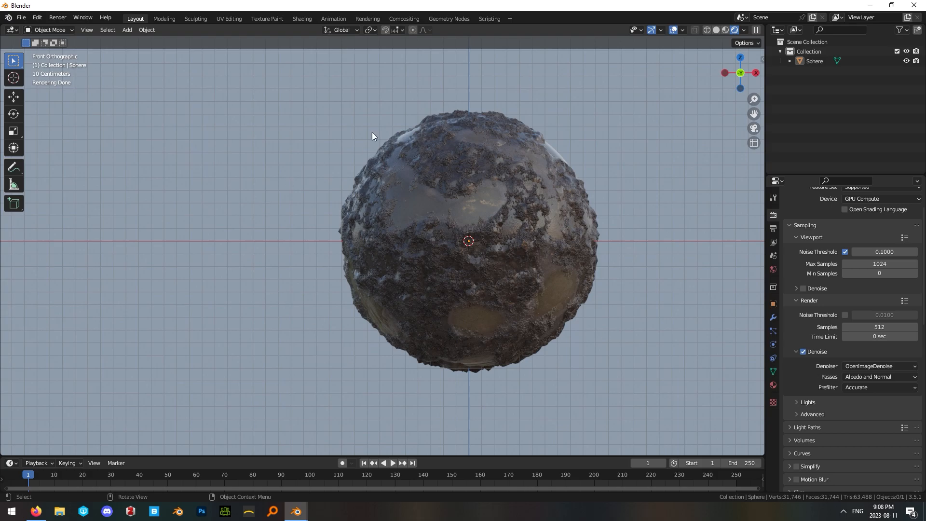
{"action": "left_click", "coordinate": [428, 168]}
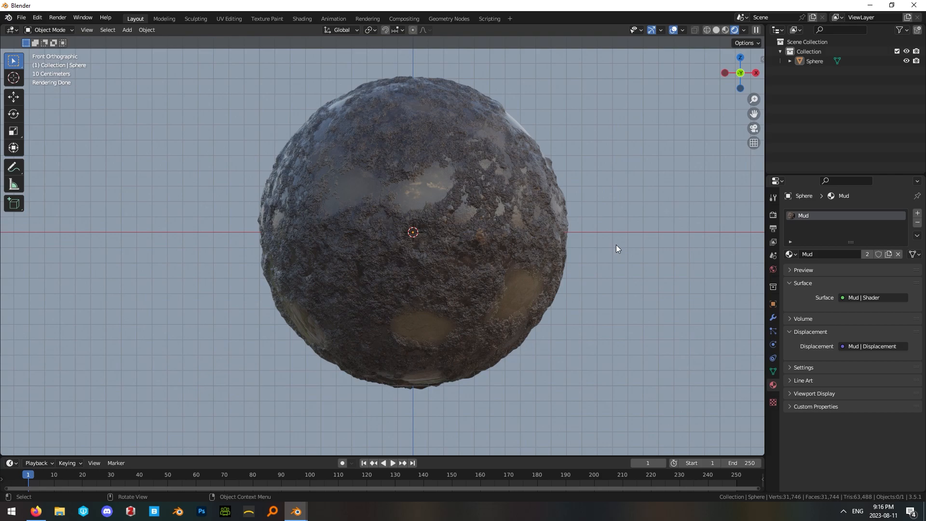
{"action": "scroll", "coordinate": [606, 240], "scroll_direction": "up", "scroll_amount": 1}
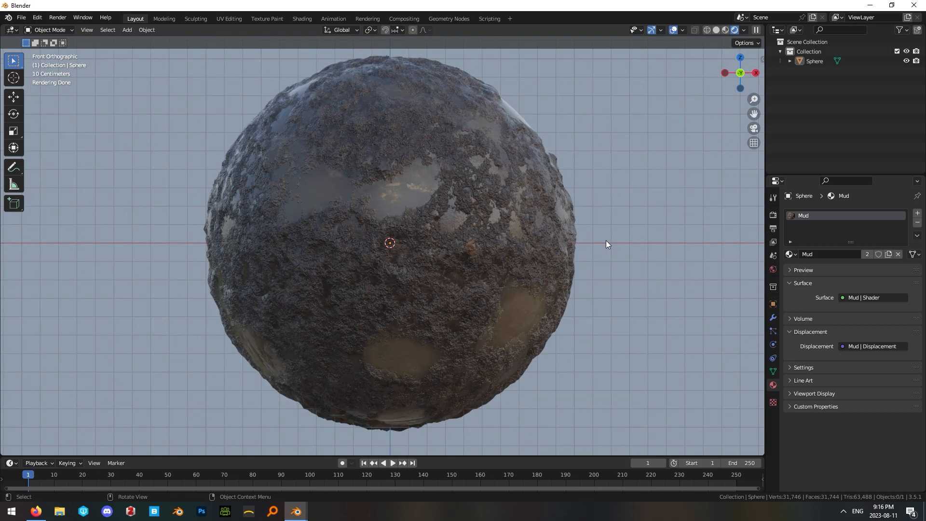